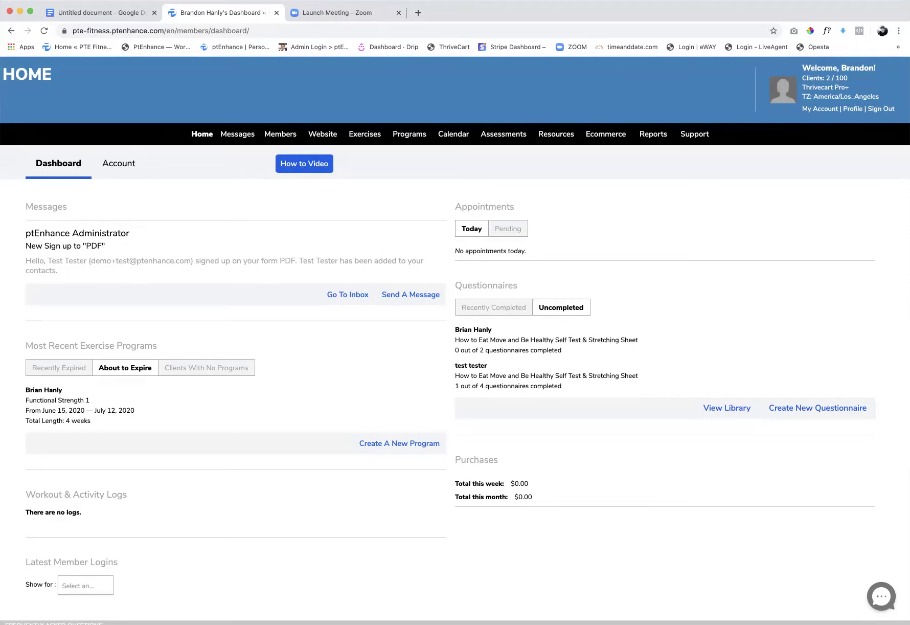
- Visit Ecommerce Services, then open the Ecommerce Events list, which is currently empty
{"action": "left_click", "coordinate": [606, 134]}
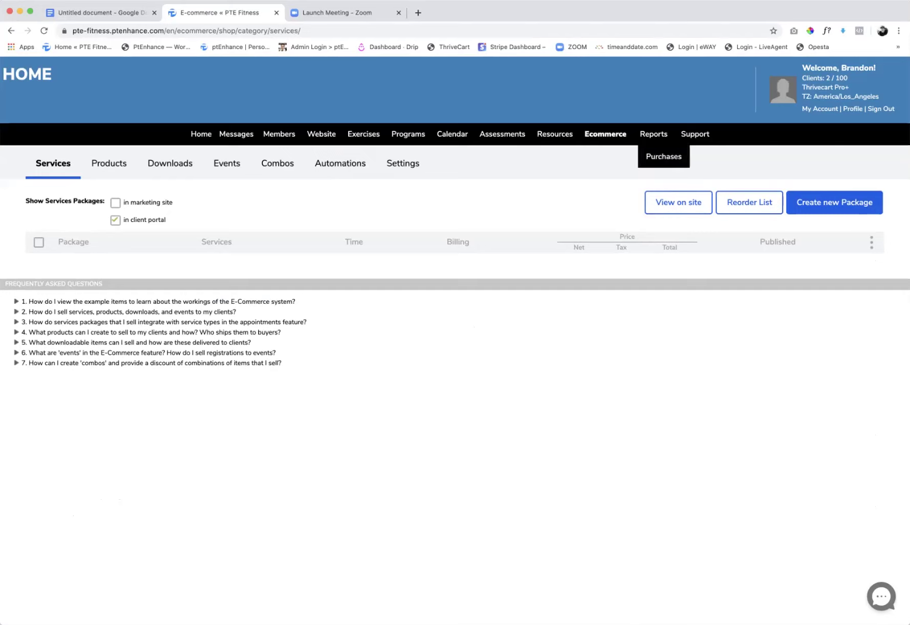
{"action": "mouse_move", "coordinate": [605, 134]}
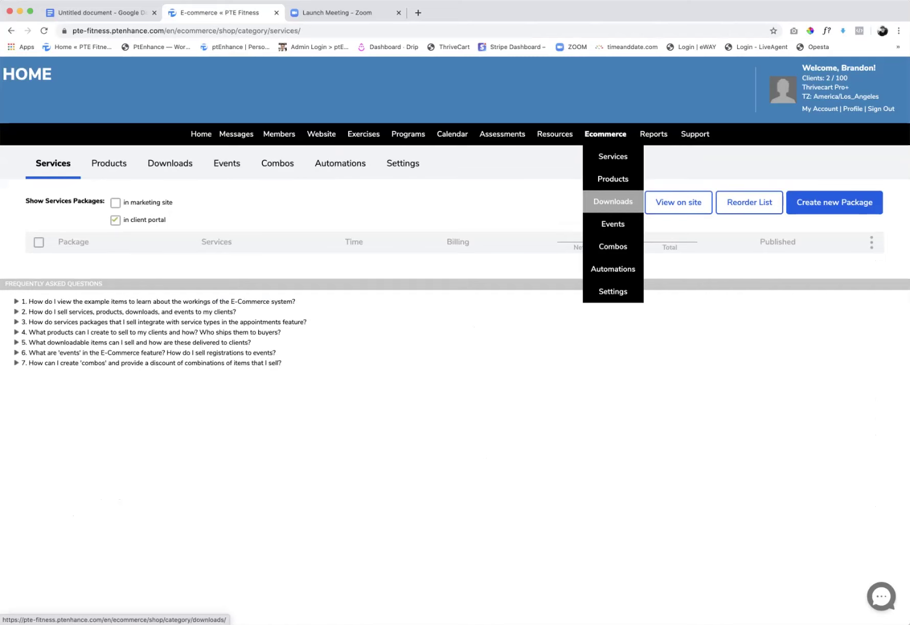
{"action": "mouse_move", "coordinate": [612, 224]}
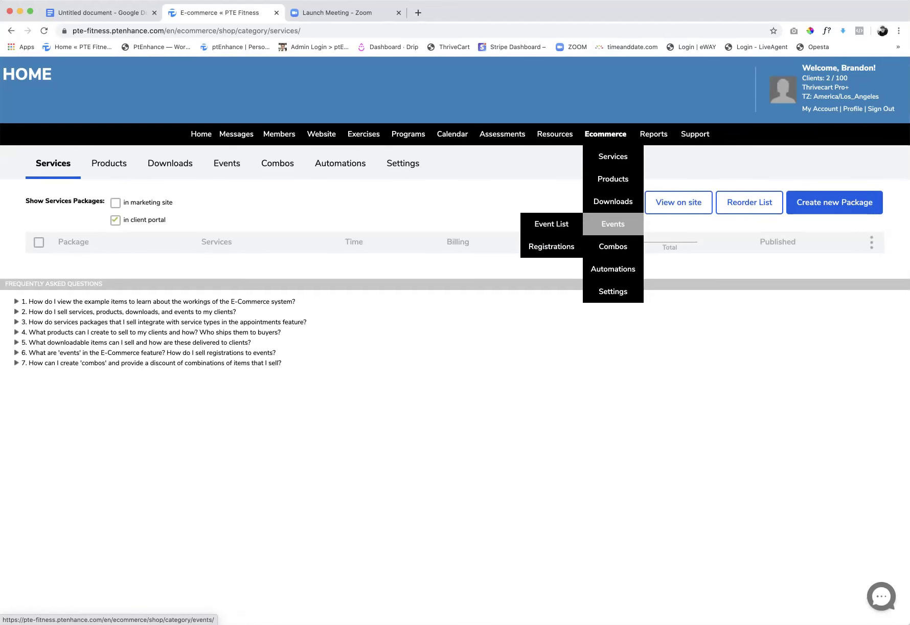
{"action": "left_click", "coordinate": [613, 224]}
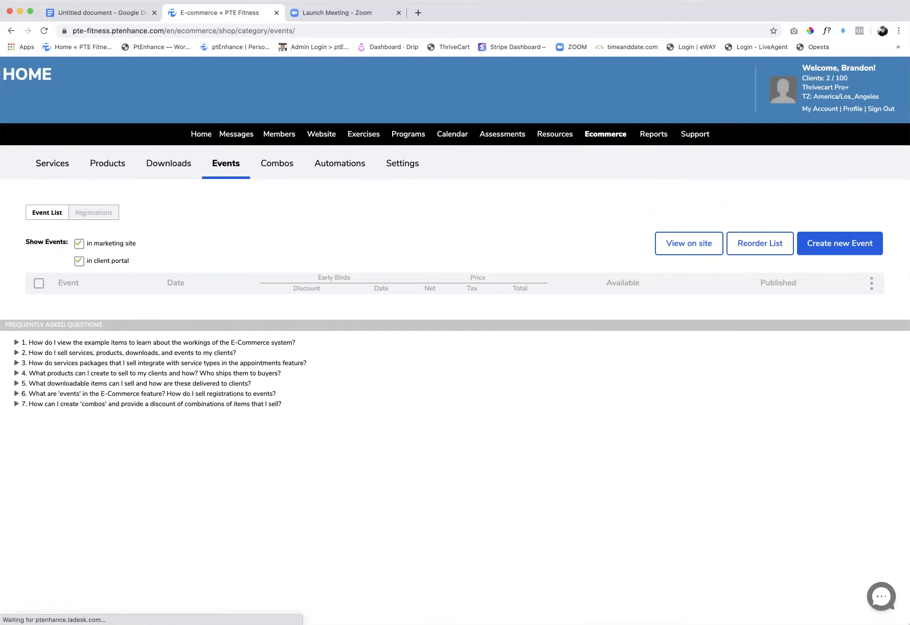
- Start a new event named 'Seminar', then cancel it without saving
{"action": "left_click", "coordinate": [840, 243]}
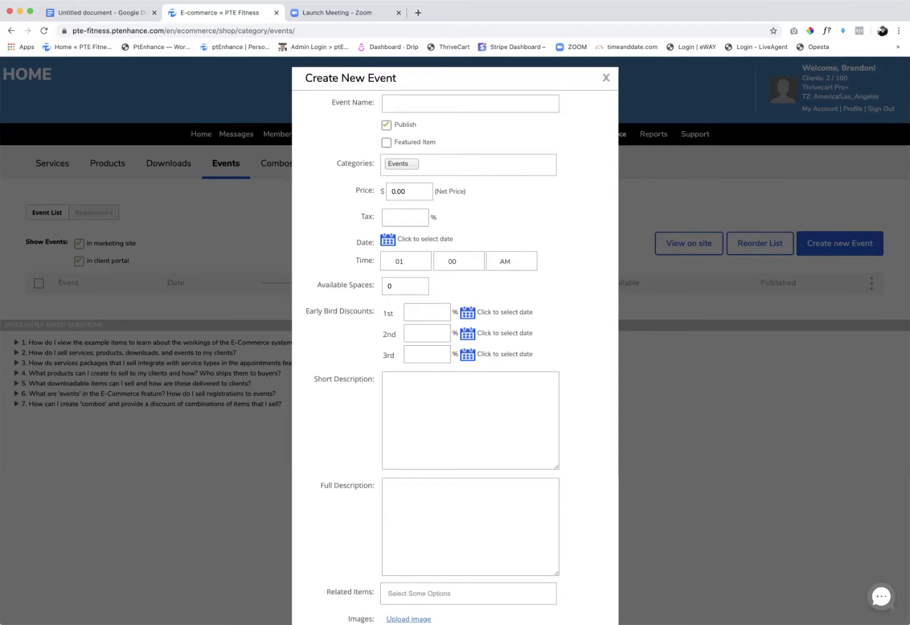
{"action": "type", "text": "Seminar"}
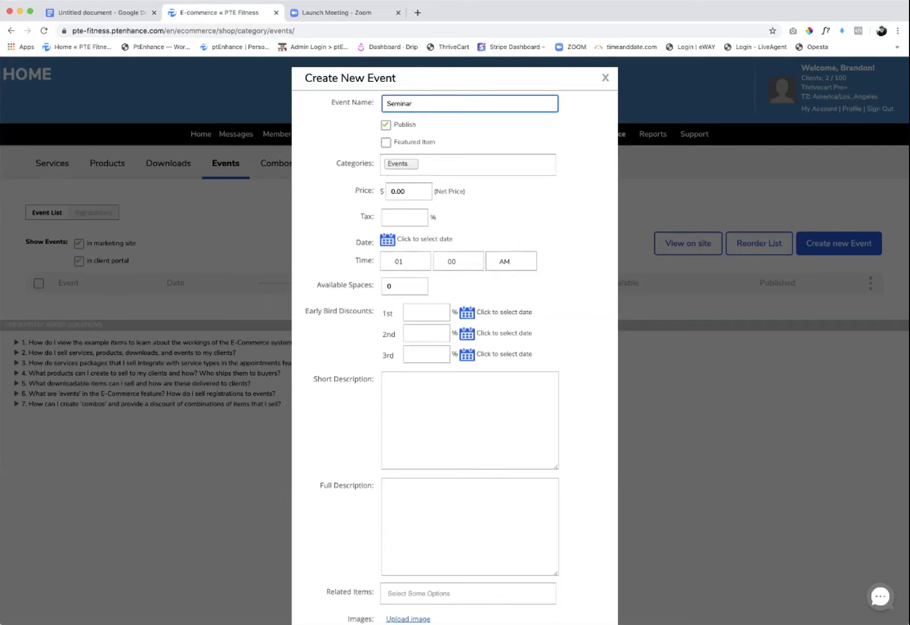
{"action": "scroll", "coordinate": [455, 338], "scroll_direction": "down", "scroll_amount": 5}
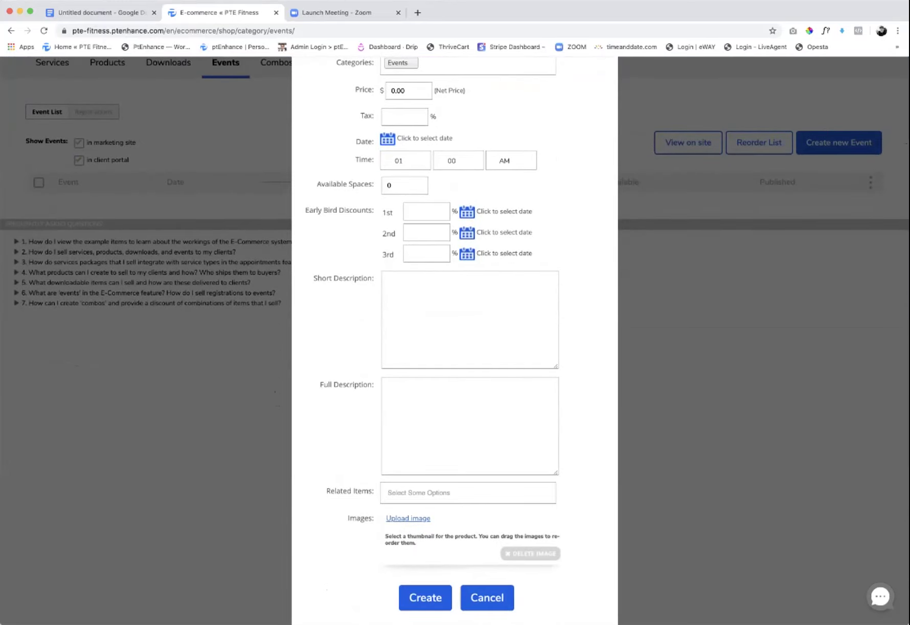
{"action": "left_click", "coordinate": [487, 598]}
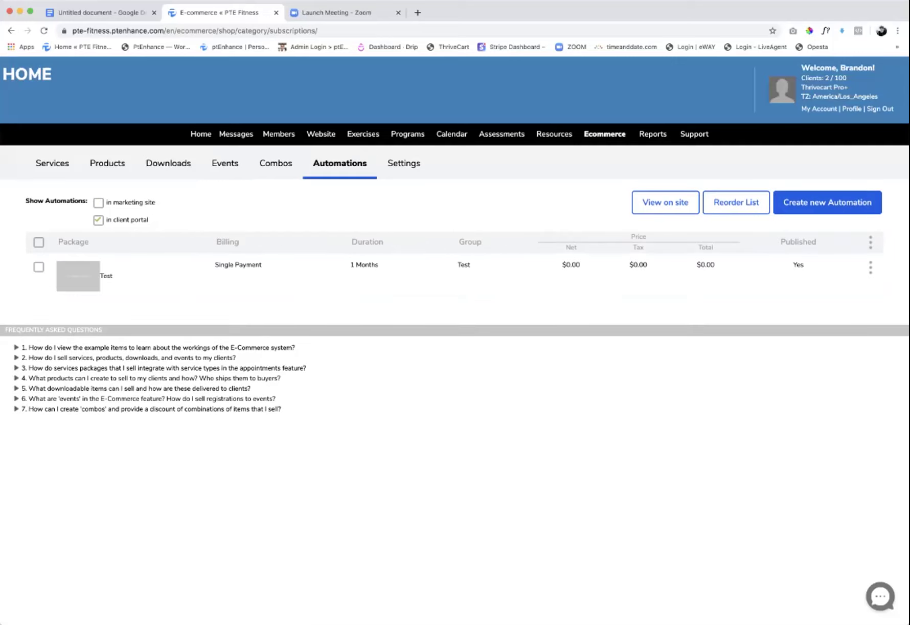
- Create a new automation package named 'test automation' and assign it to the Test group
{"action": "left_click", "coordinate": [828, 202]}
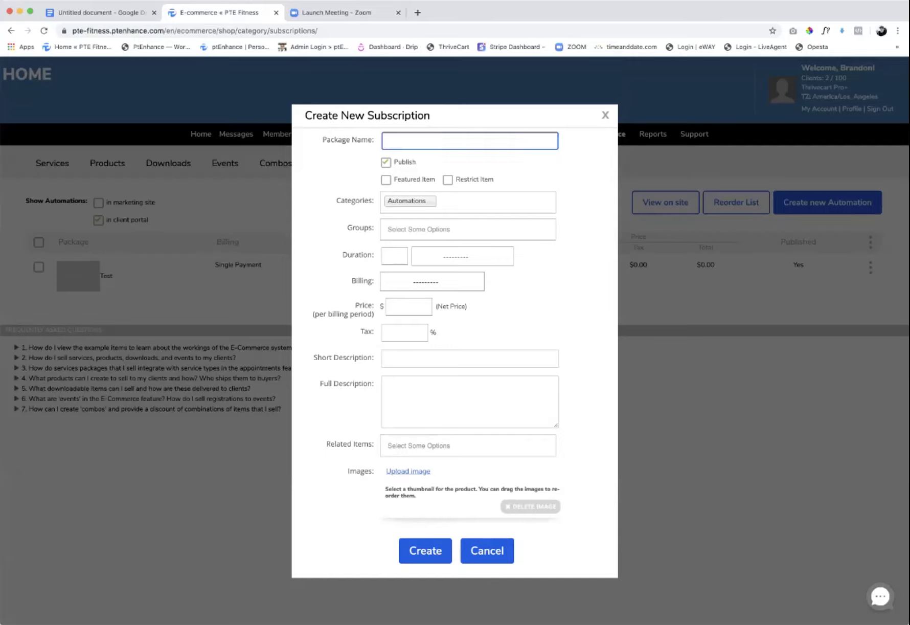
{"action": "type", "text": "test automation"}
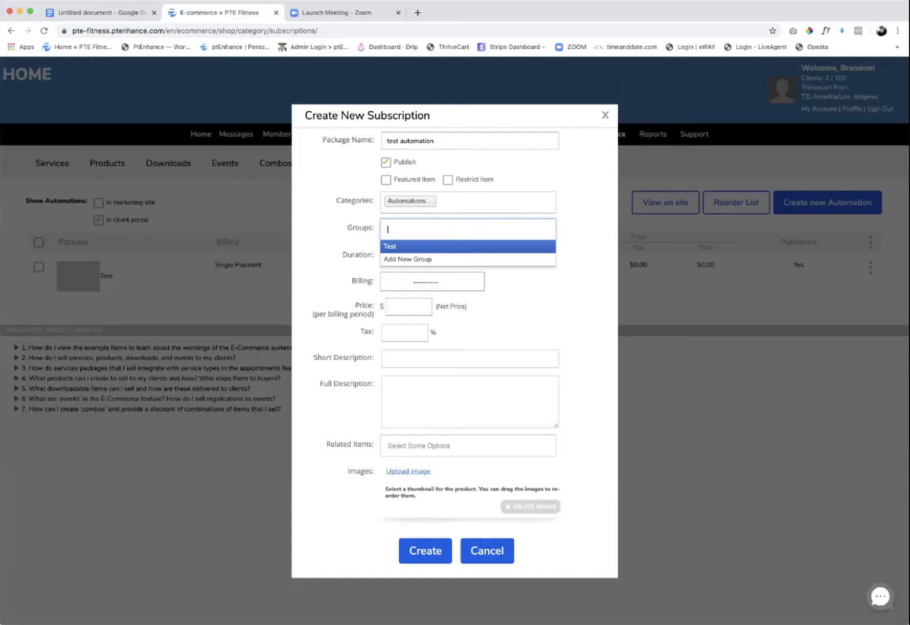
{"action": "left_click", "coordinate": [468, 229]}
{"action": "key", "text": "Up"}
{"action": "key", "text": "Up"}
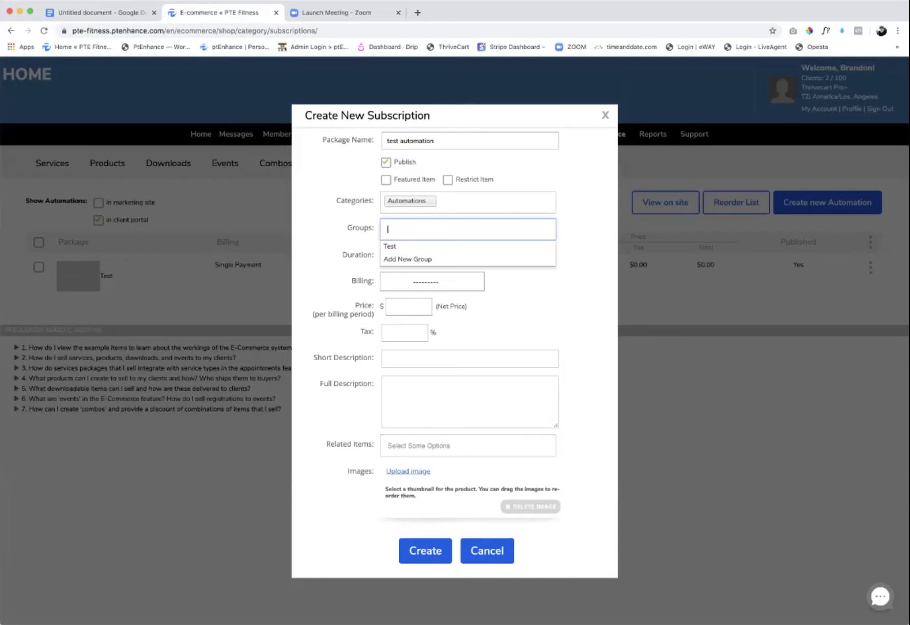
{"action": "key", "text": "Down"}
{"action": "key", "text": "Down"}
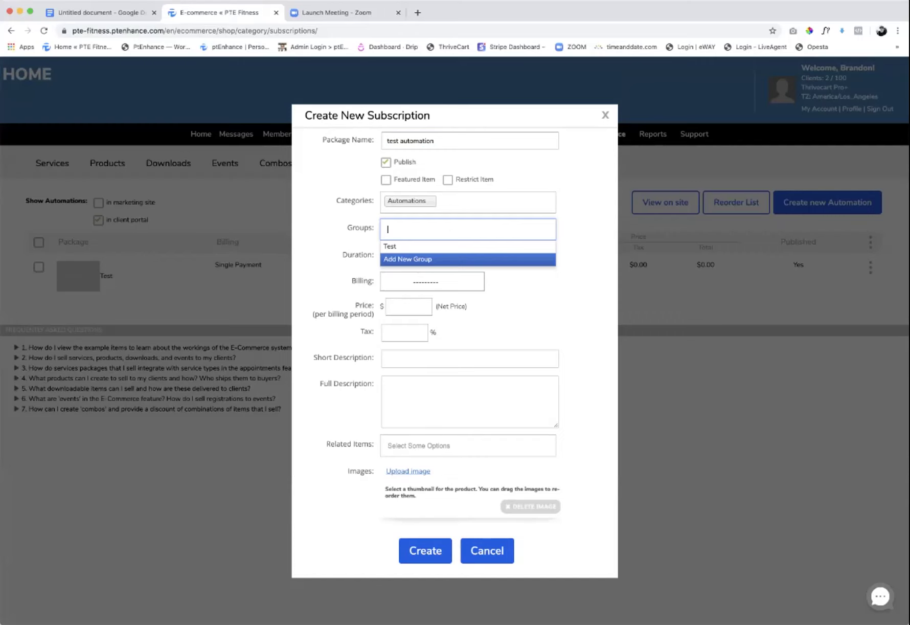
{"action": "key", "text": "Down"}
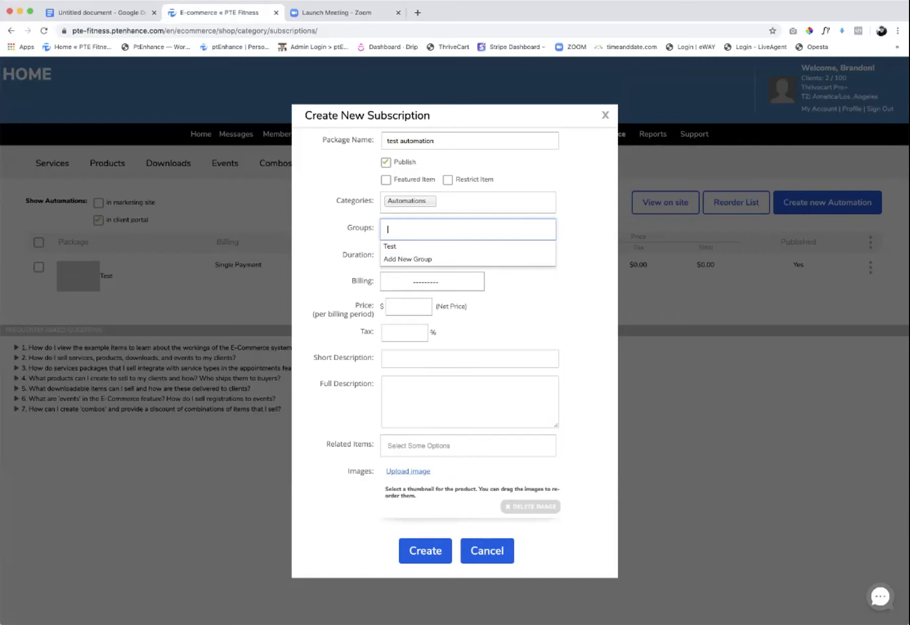
{"action": "key", "text": "Up"}
{"action": "key", "text": "Up"}
{"action": "key", "text": "Up"}
{"action": "key", "text": "Down"}
{"action": "key", "text": "Down"}
{"action": "key", "text": "Up"}
{"action": "key", "text": "Return"}
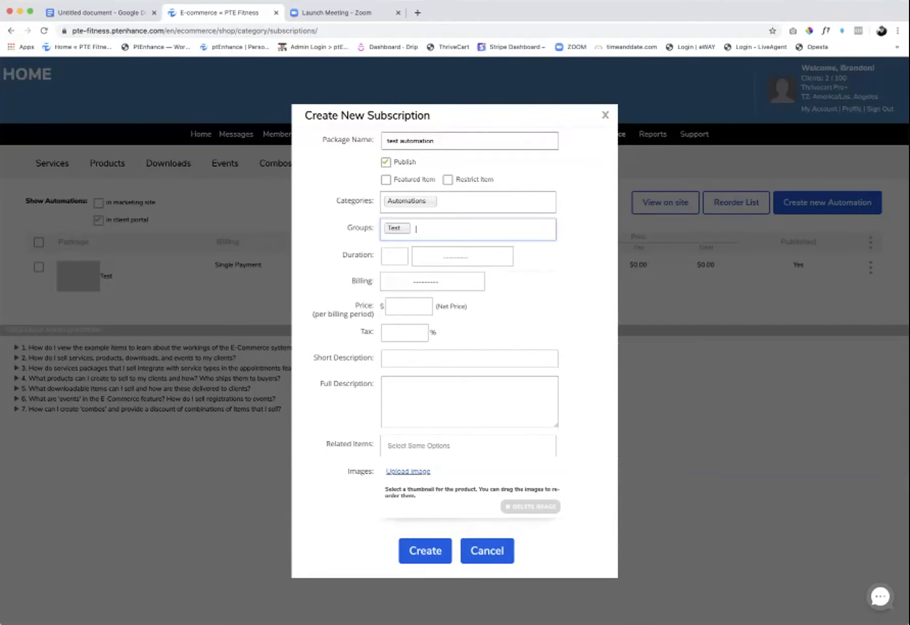
- Set the automation's duration to 1 Weeks
{"action": "left_click", "coordinate": [395, 256]}
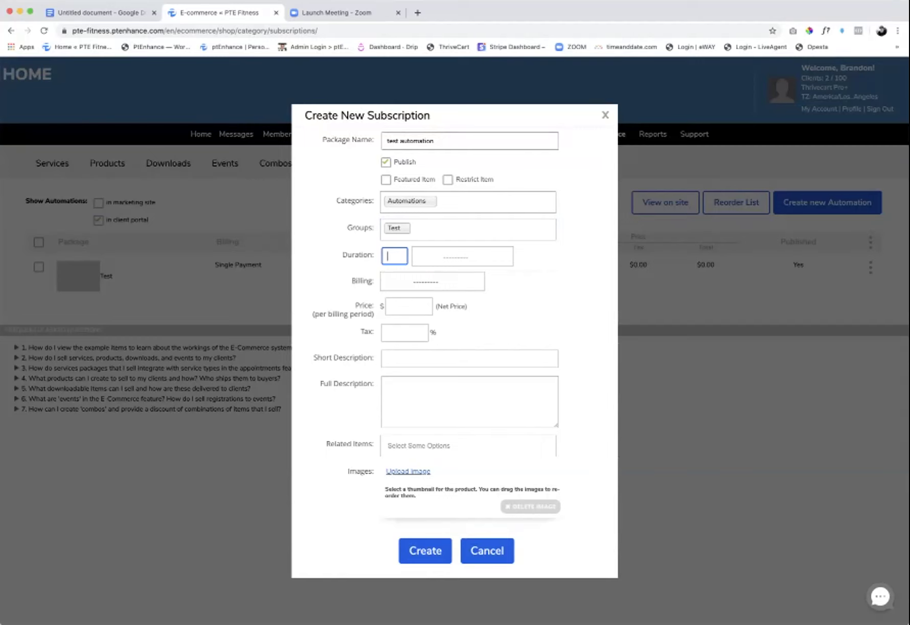
{"action": "type", "text": "1"}
{"action": "key", "text": "Tab"}
{"action": "key", "text": "Down"}
{"action": "key", "text": "Return"}
{"action": "left_click", "coordinate": [432, 281]}
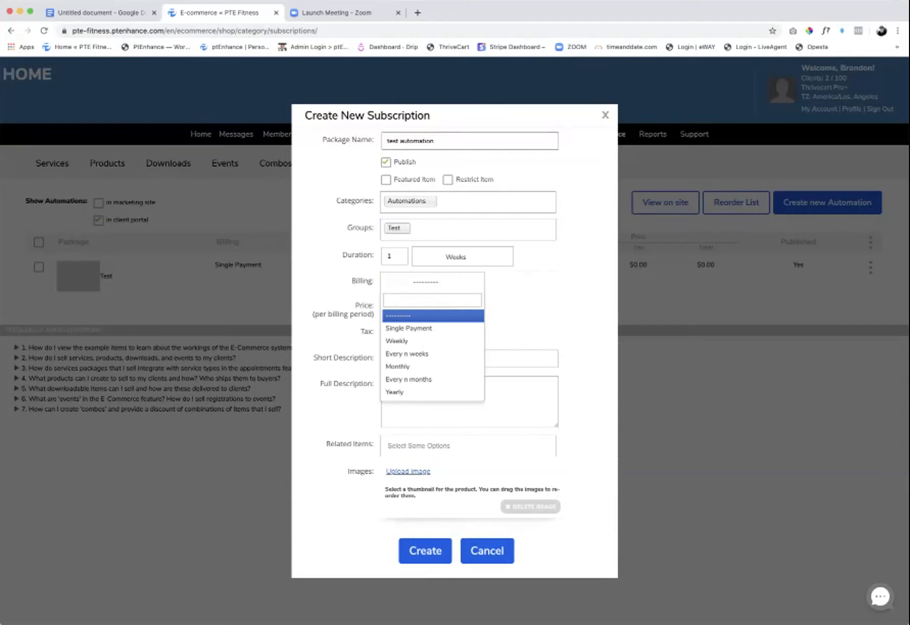
- Set billing to Single Payment with price 300 and tax 0
{"action": "key", "text": "Down"}
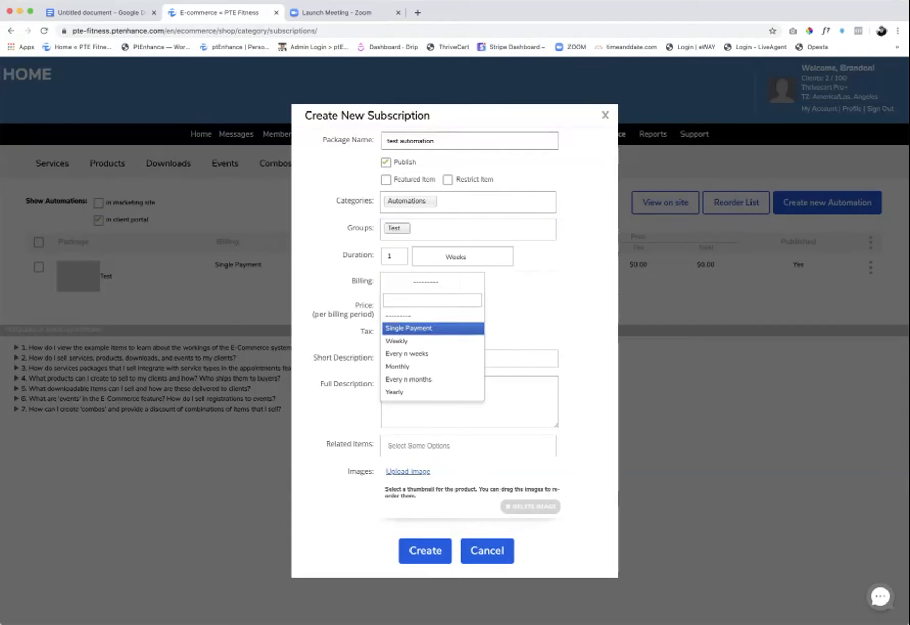
{"action": "key", "text": "Down"}
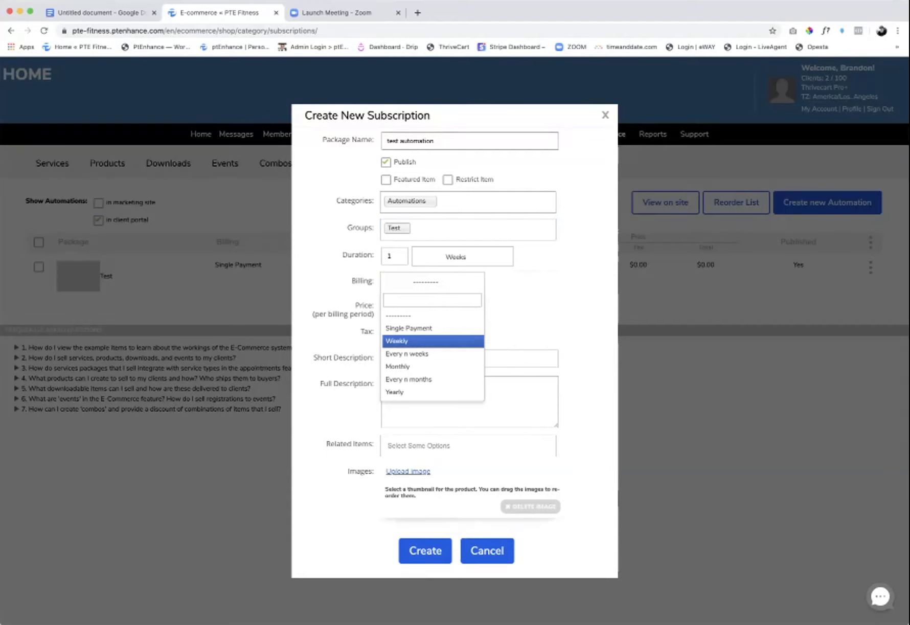
{"action": "key", "text": "Down"}
{"action": "key", "text": "Up"}
{"action": "key", "text": "Up"}
{"action": "key", "text": "Return"}
{"action": "left_click", "coordinate": [408, 306]}
{"action": "type", "text": "300"}
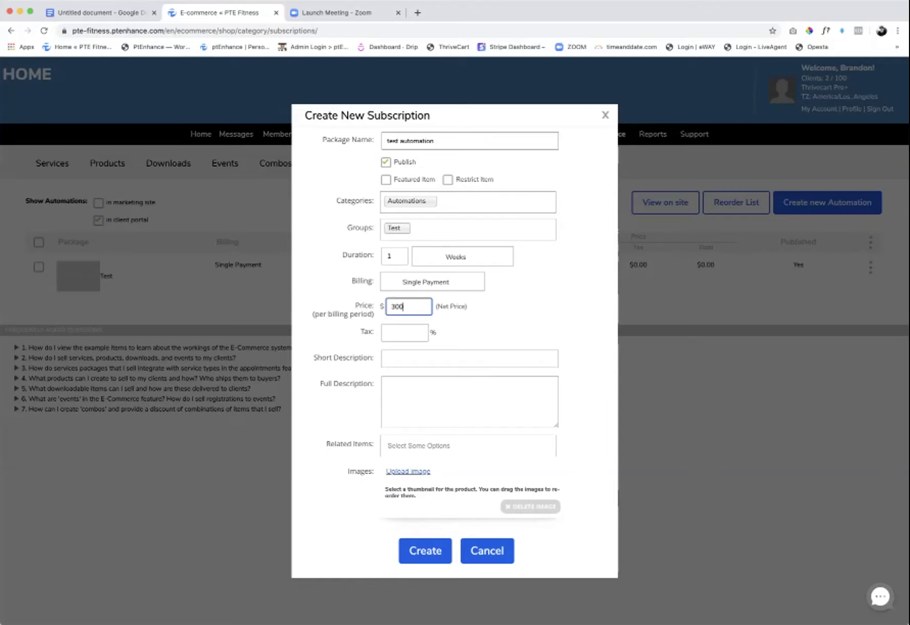
{"action": "left_click", "coordinate": [405, 332]}
{"action": "type", "text": "0"}
- Switch billing to Monthly for 2 months, then cancel the draft automation
{"action": "left_click", "coordinate": [433, 281]}
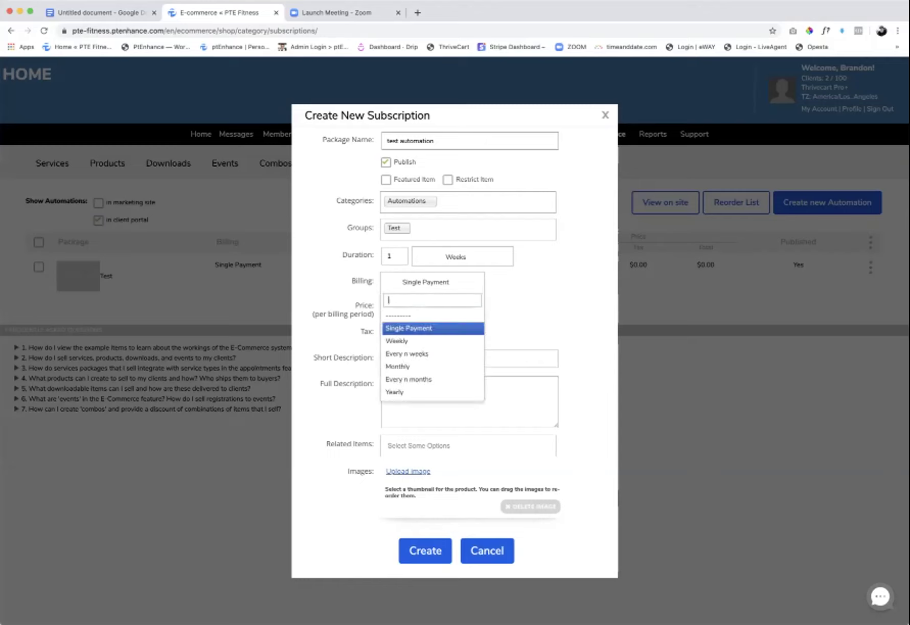
{"action": "key", "text": "Down"}
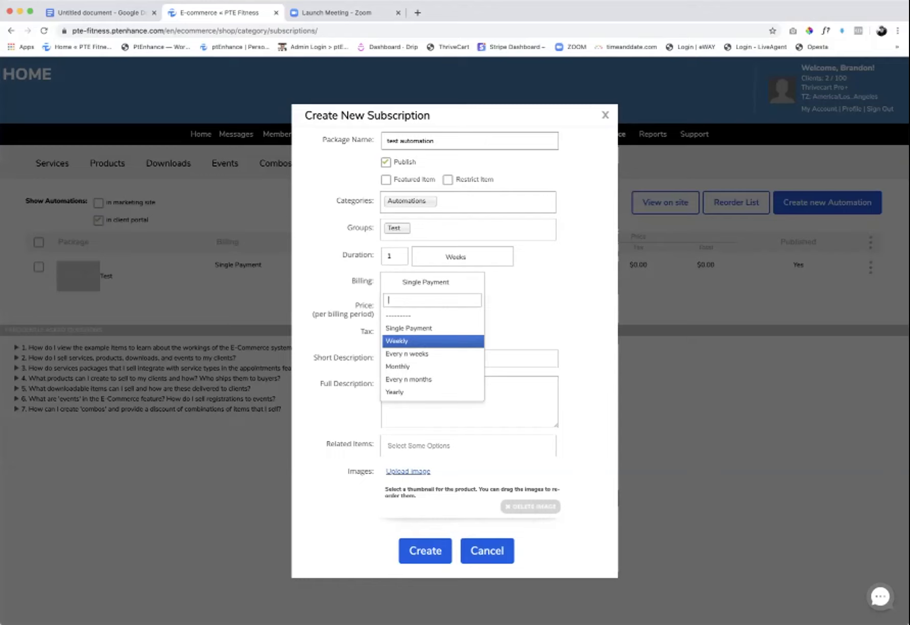
{"action": "key", "text": "Down"}
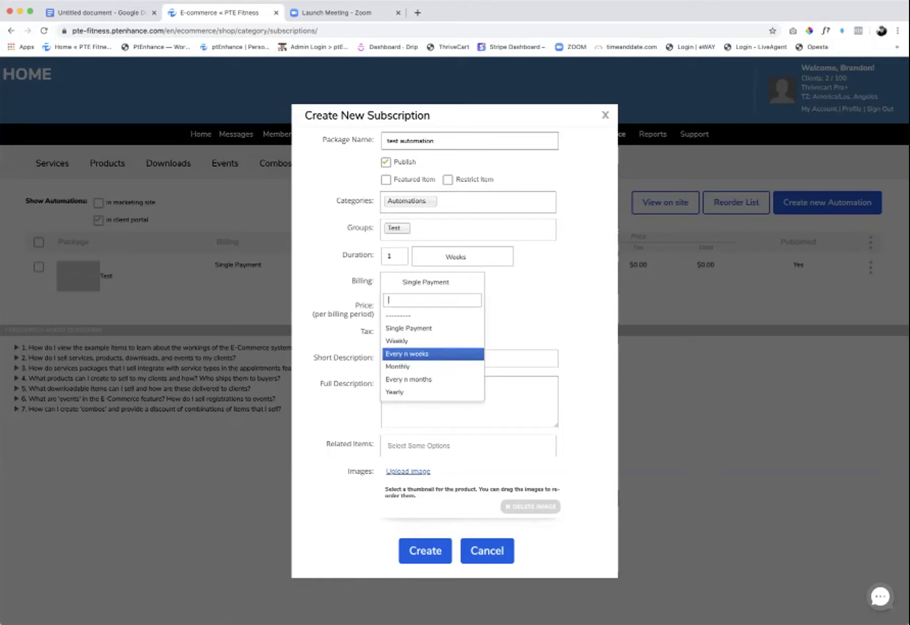
{"action": "key", "text": "Down"}
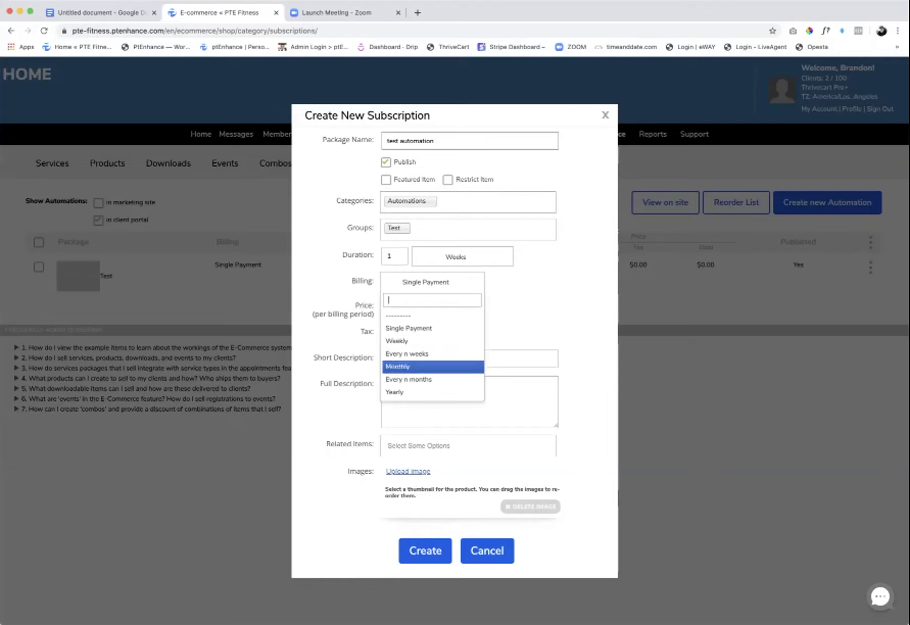
{"action": "key", "text": "Return"}
{"action": "left_click", "coordinate": [395, 307]}
{"action": "type", "text": "2"}
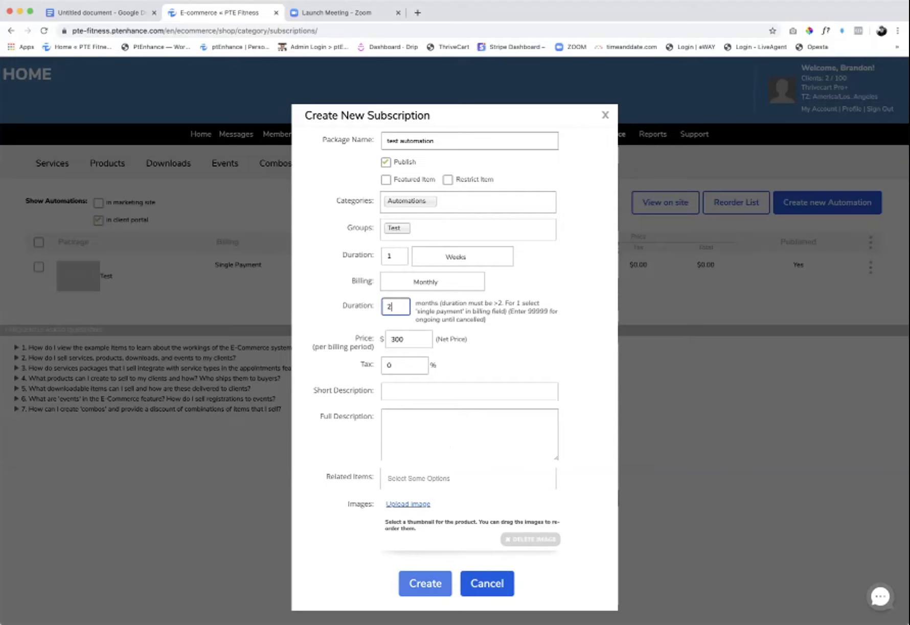
{"action": "left_click", "coordinate": [487, 583]}
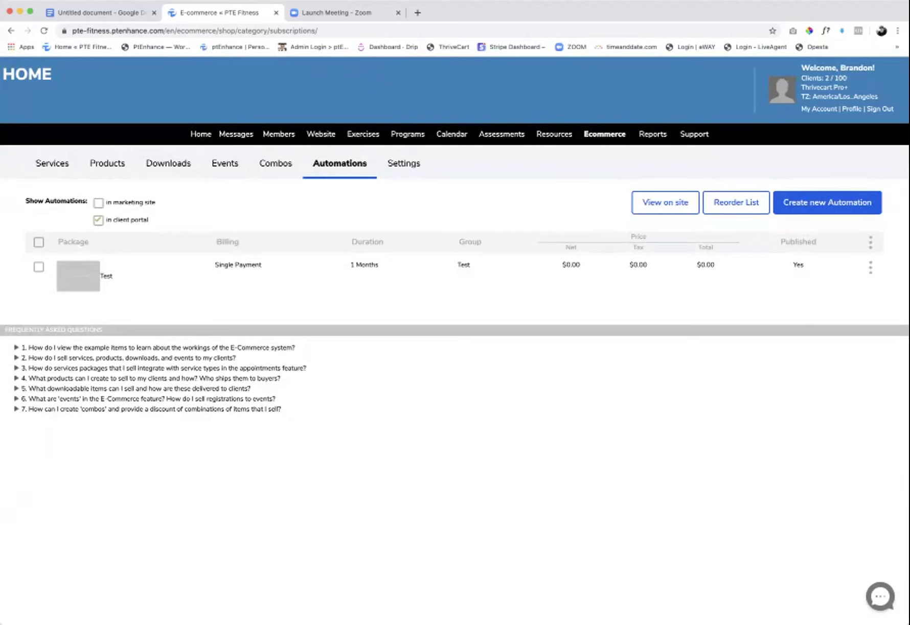
- Begin adding the first client as a Test package member, then back out without activating
{"action": "left_click", "coordinate": [870, 266]}
{"action": "left_click", "coordinate": [824, 364]}
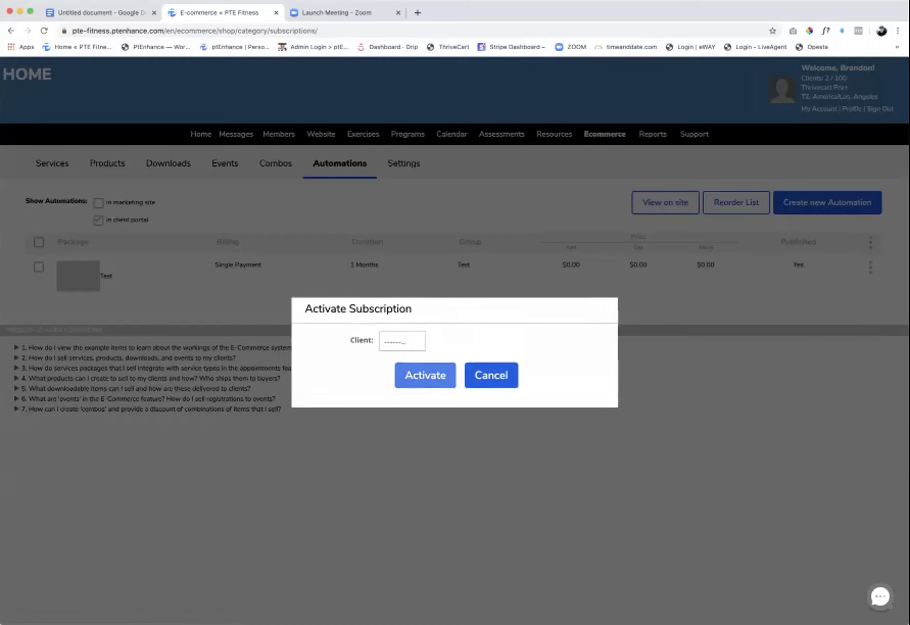
{"action": "left_click", "coordinate": [402, 341]}
{"action": "key", "text": "Return"}
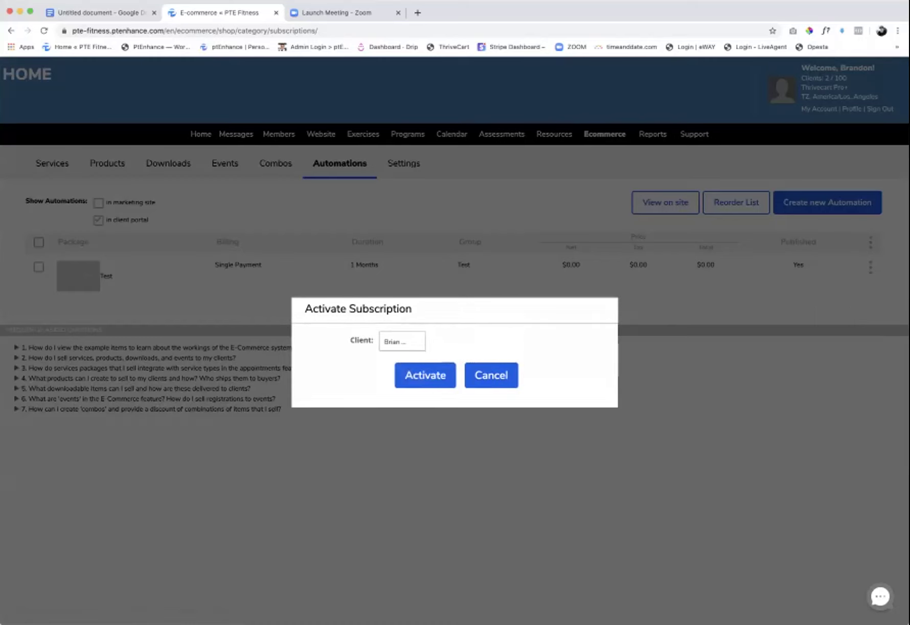
{"action": "key", "text": "Escape"}
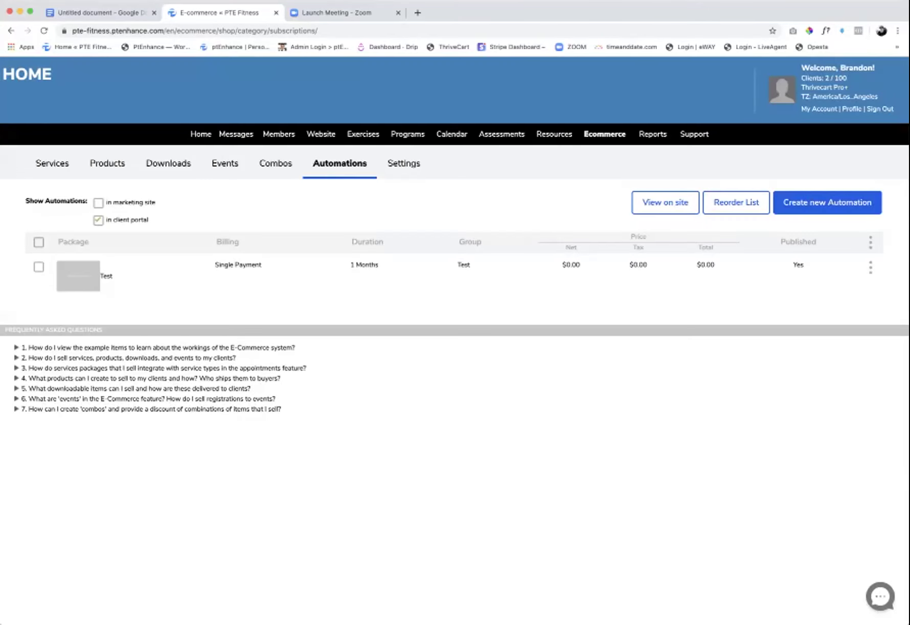
- Review the Test package's scheduled items, then switch to the Services packages list
{"action": "left_click", "coordinate": [870, 267]}
{"action": "left_click", "coordinate": [838, 402]}
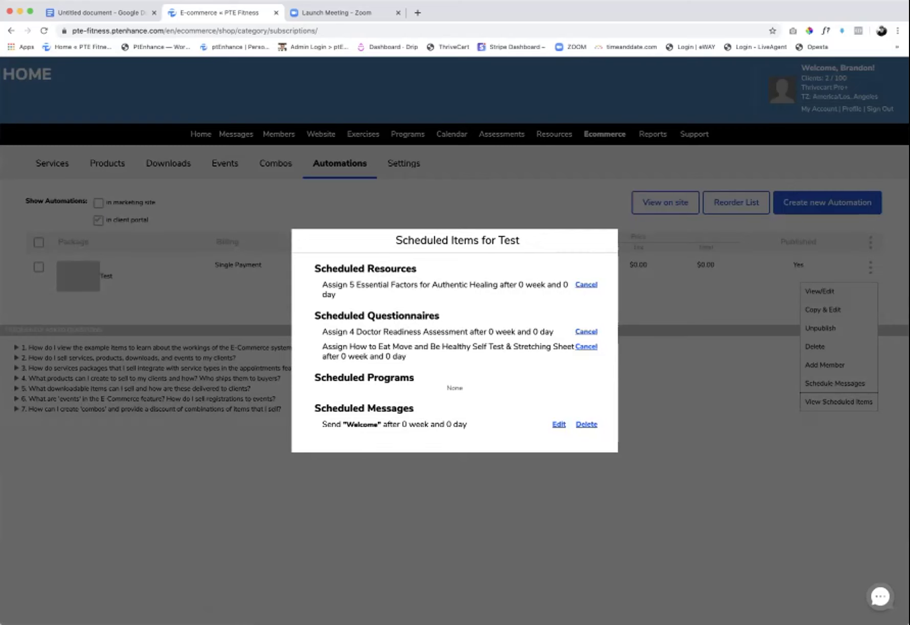
{"action": "key", "text": "Escape"}
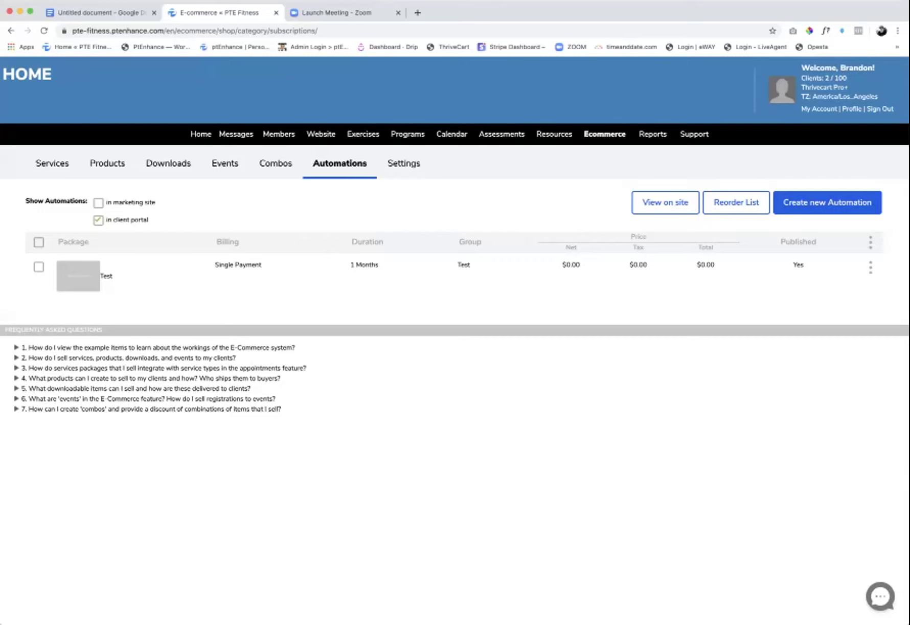
{"action": "left_click", "coordinate": [52, 163]}
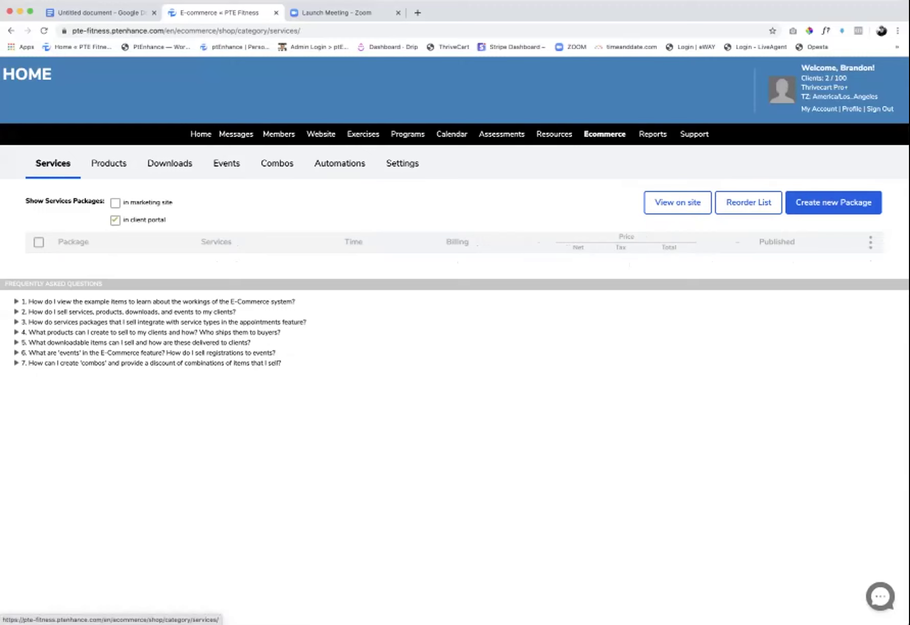
{"action": "left_click", "coordinate": [834, 202]}
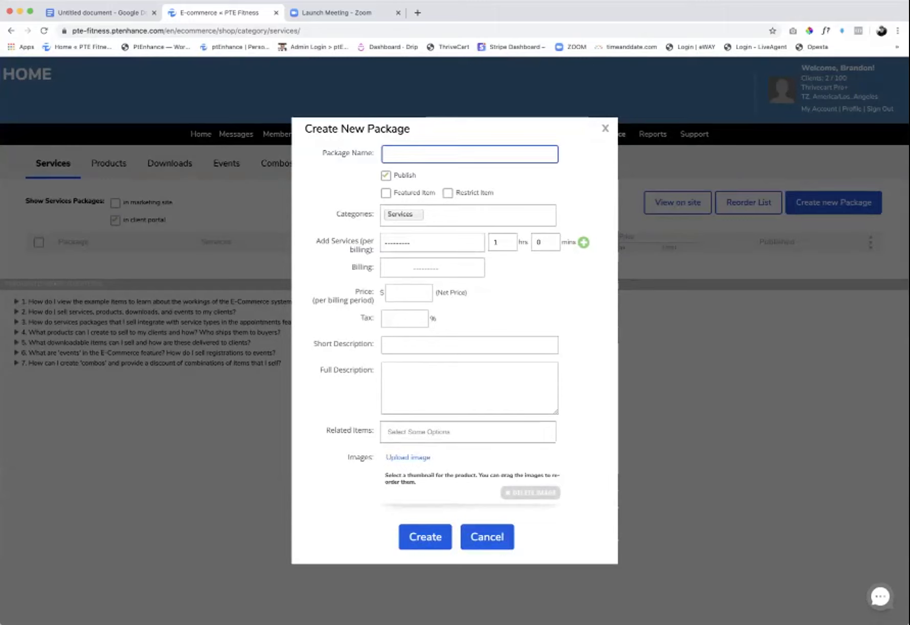
{"action": "type", "text": "Yoga"}
{"action": "type", "text": "Package"}
{"action": "left_click", "coordinate": [432, 243]}
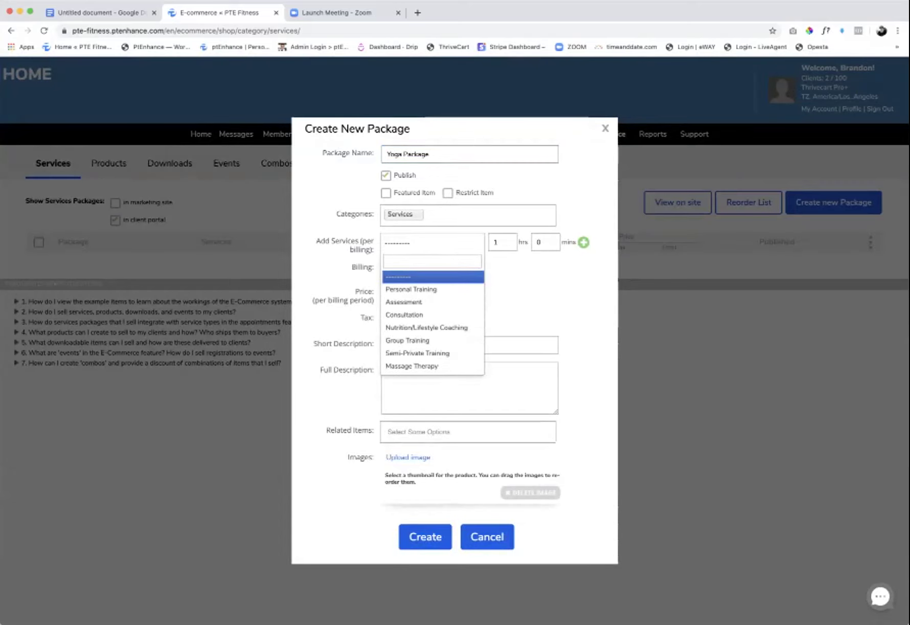
{"action": "left_click", "coordinate": [487, 536]}
{"action": "left_click", "coordinate": [487, 537]}
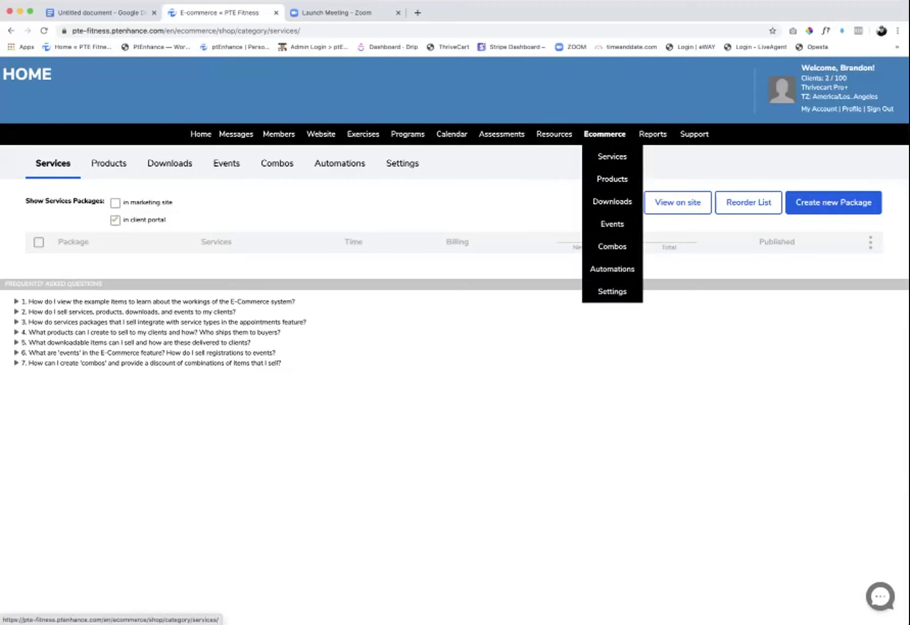
{"action": "mouse_move", "coordinate": [482, 246]}
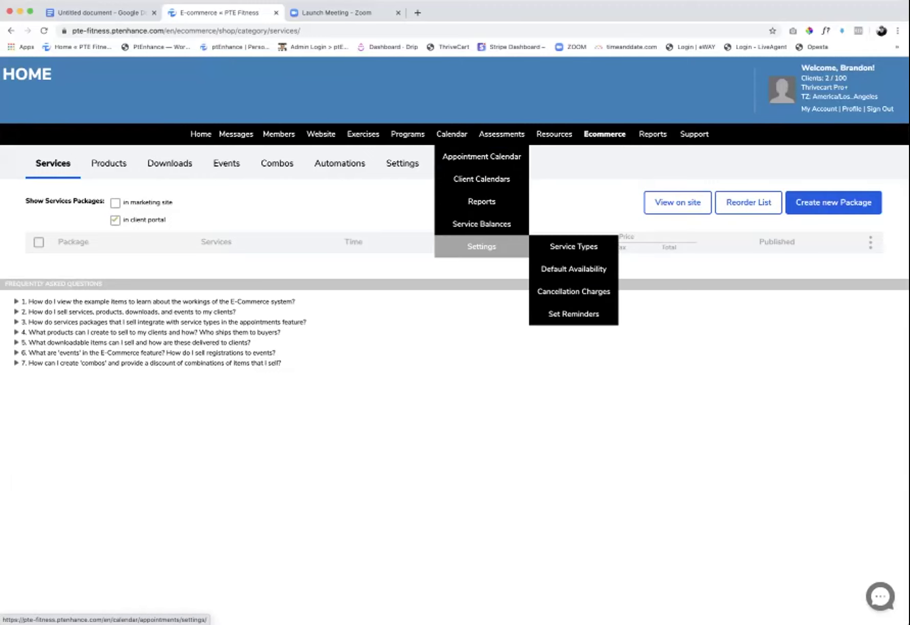
- Create and save a new service type named 'Yoga'
{"action": "left_click", "coordinate": [573, 246]}
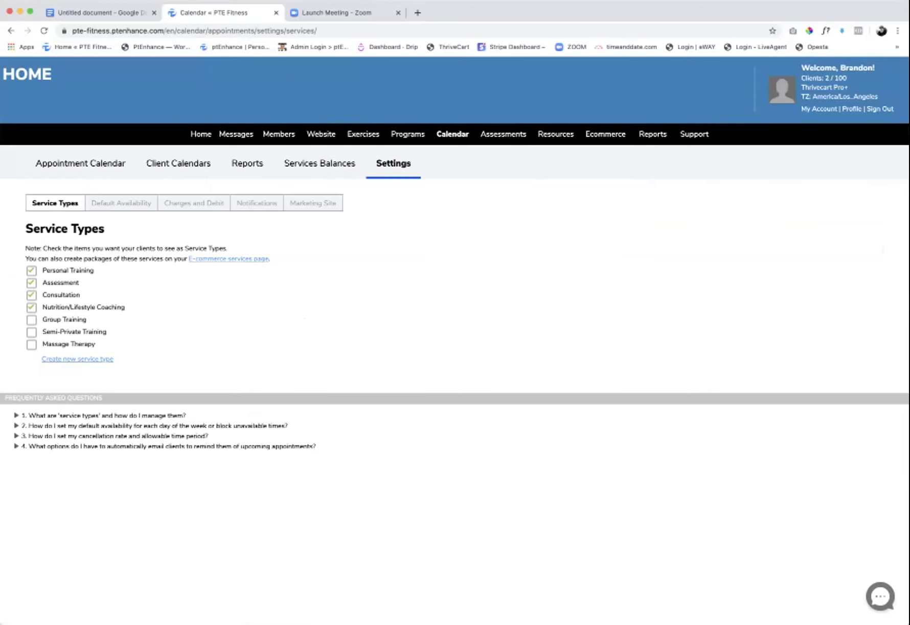
{"action": "left_click", "coordinate": [77, 358]}
{"action": "type", "text": "Yo"}
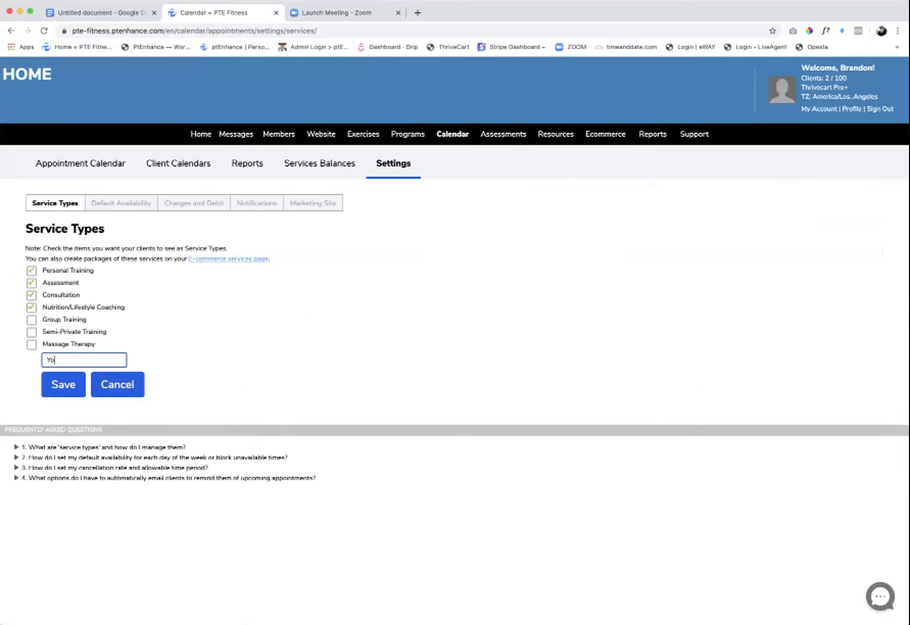
{"action": "type", "text": "ga"}
{"action": "left_click", "coordinate": [64, 384]}
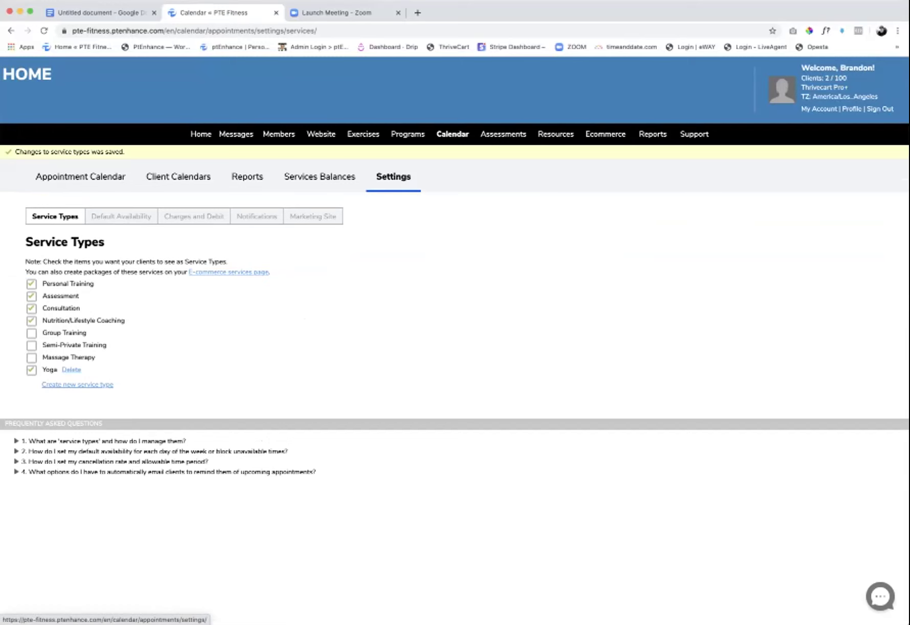
- Return to Ecommerce Services and start a new services package
{"action": "mouse_move", "coordinate": [605, 134]}
{"action": "left_click", "coordinate": [614, 156]}
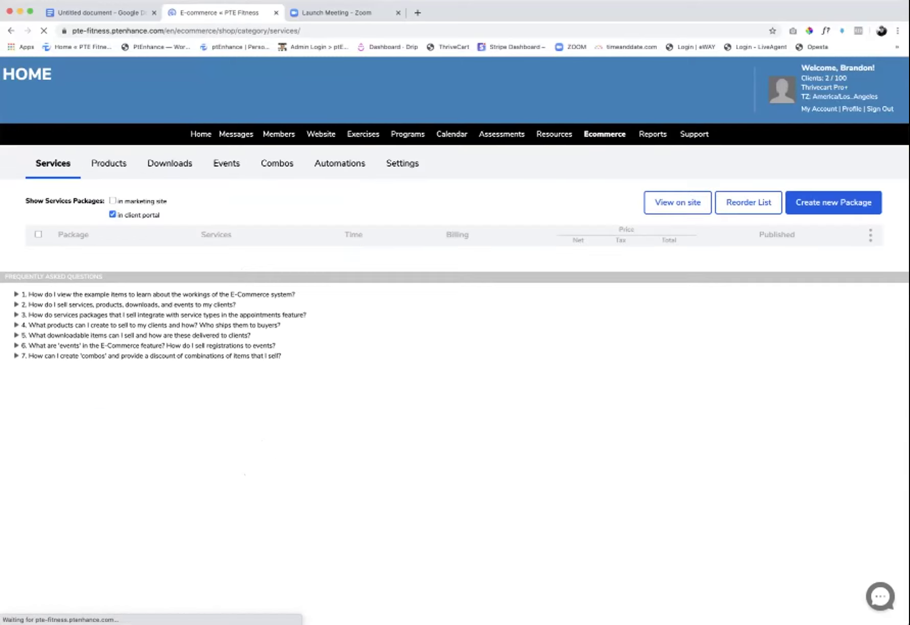
{"action": "left_click", "coordinate": [834, 202]}
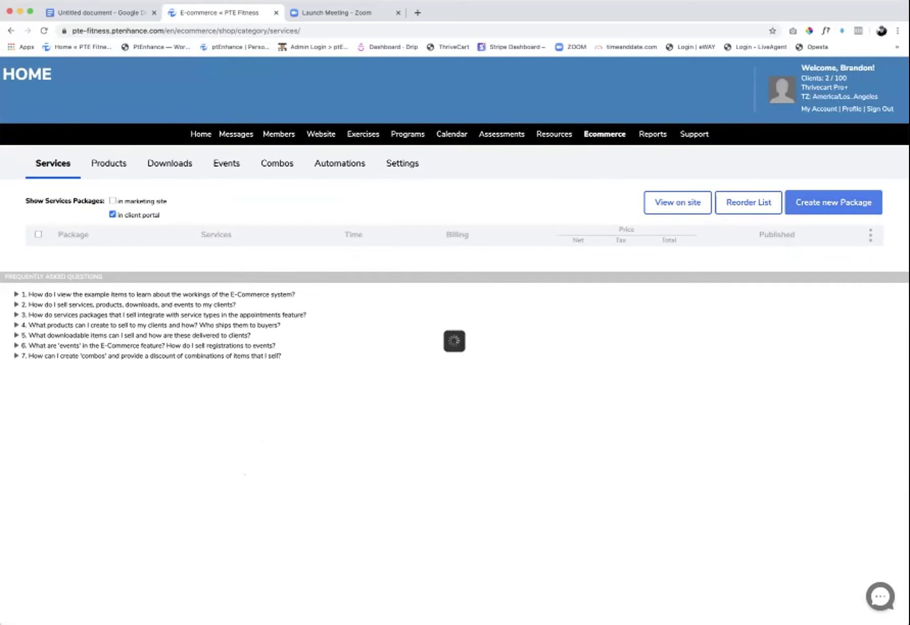
{"action": "type", "text": "Y"}
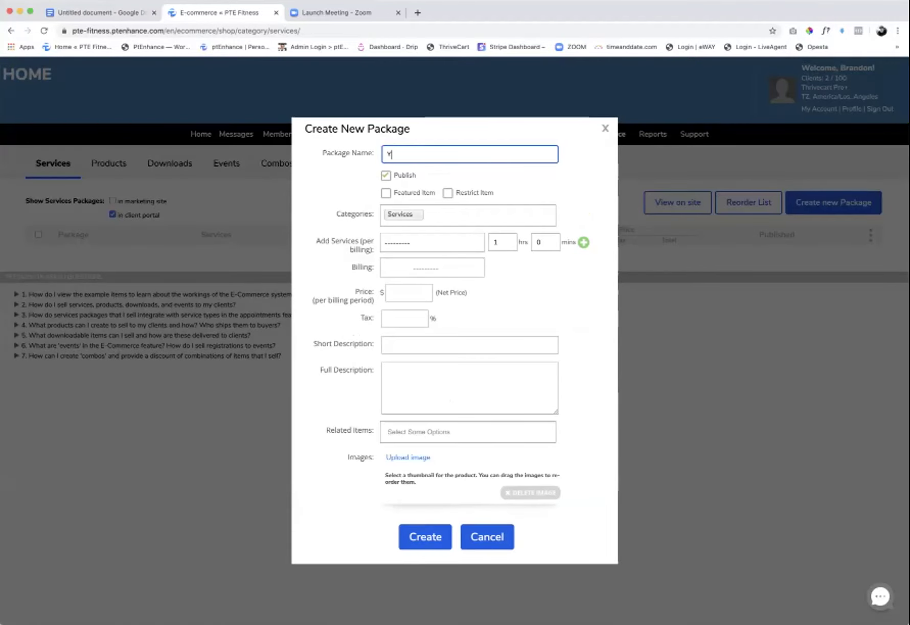
{"action": "type", "text": "oga package"}
{"action": "left_click", "coordinate": [432, 243]}
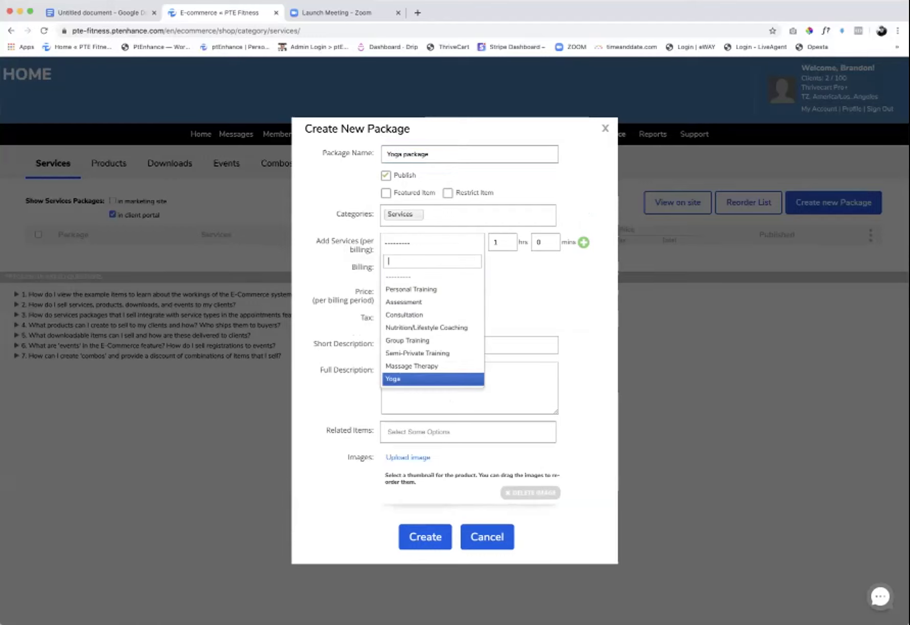
{"action": "left_click", "coordinate": [404, 378]}
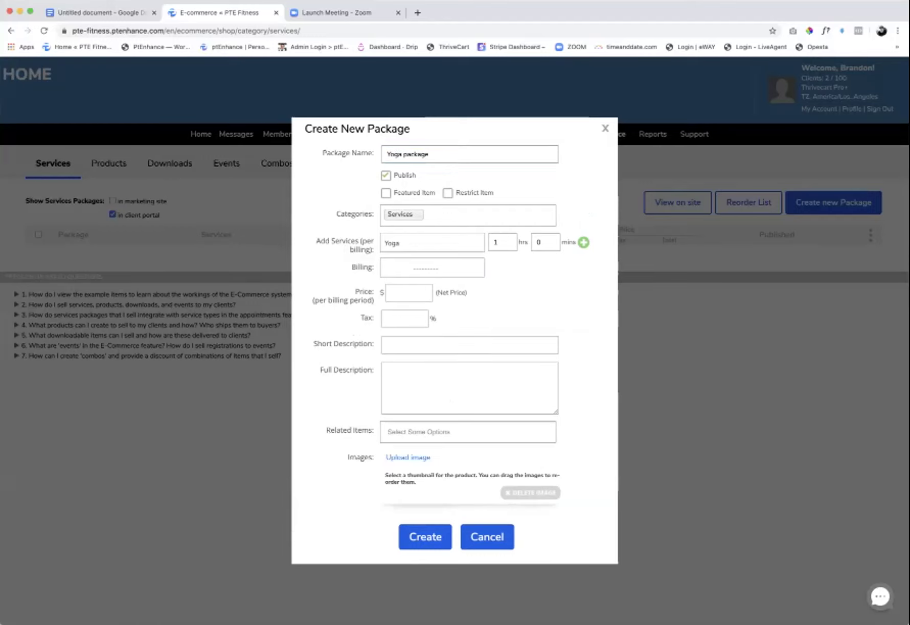
{"action": "left_click", "coordinate": [431, 154]}
{"action": "type", "text": "4 session"}
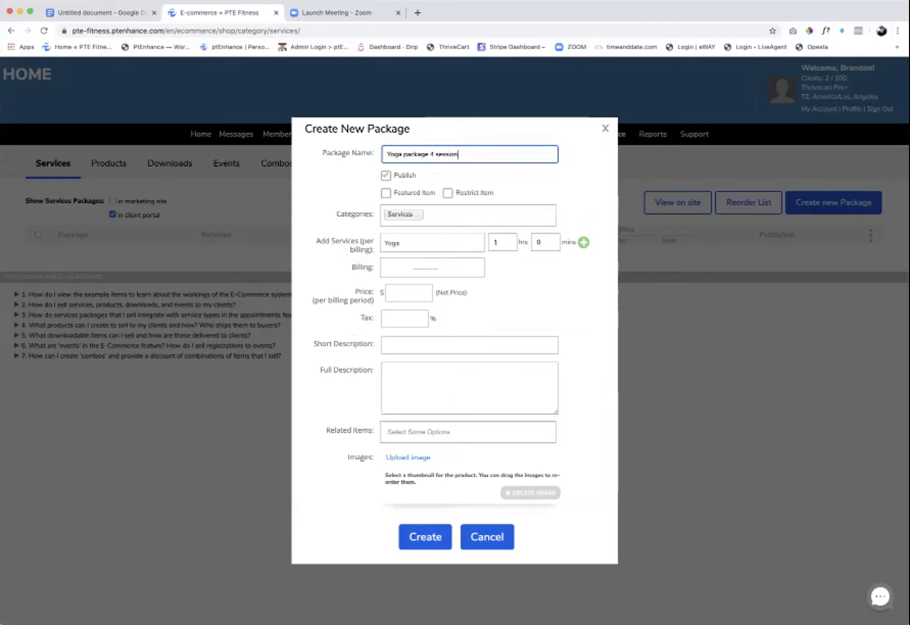
{"action": "type", "text": "s"}
{"action": "scroll", "coordinate": [5, 425], "scroll_direction": "up", "scroll_amount": 2}
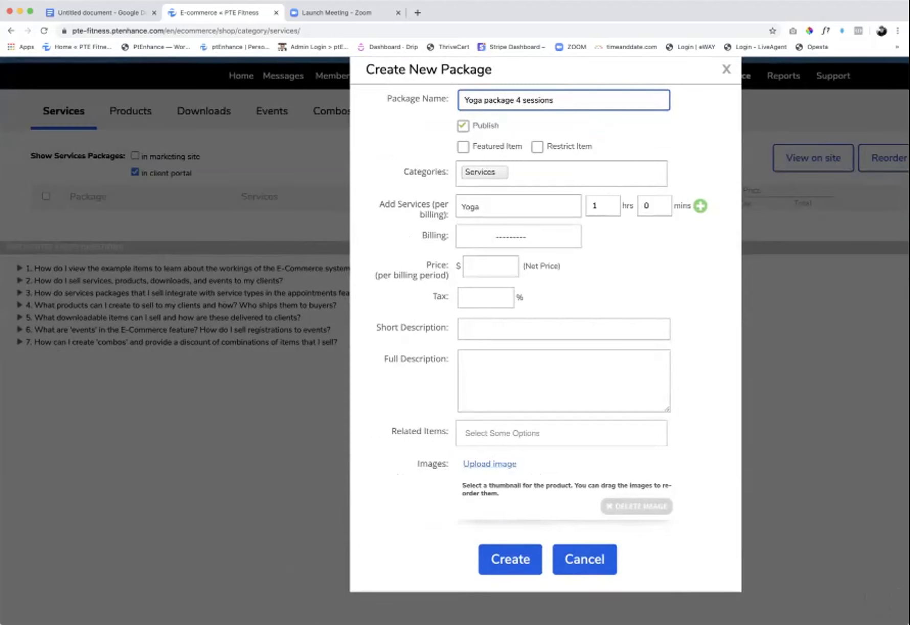
{"action": "key", "text": "super+Tab"}
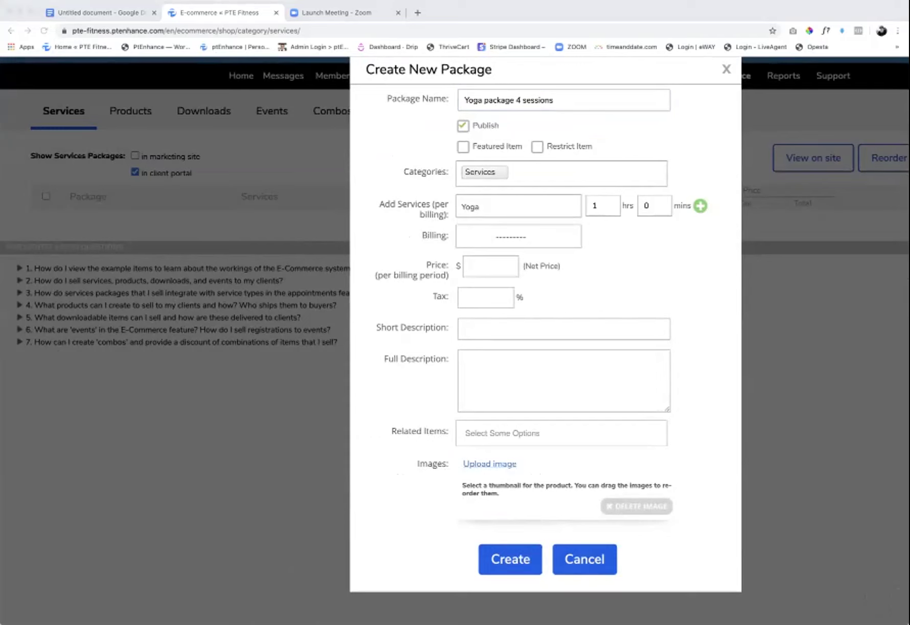
{"action": "key", "text": "super+Tab"}
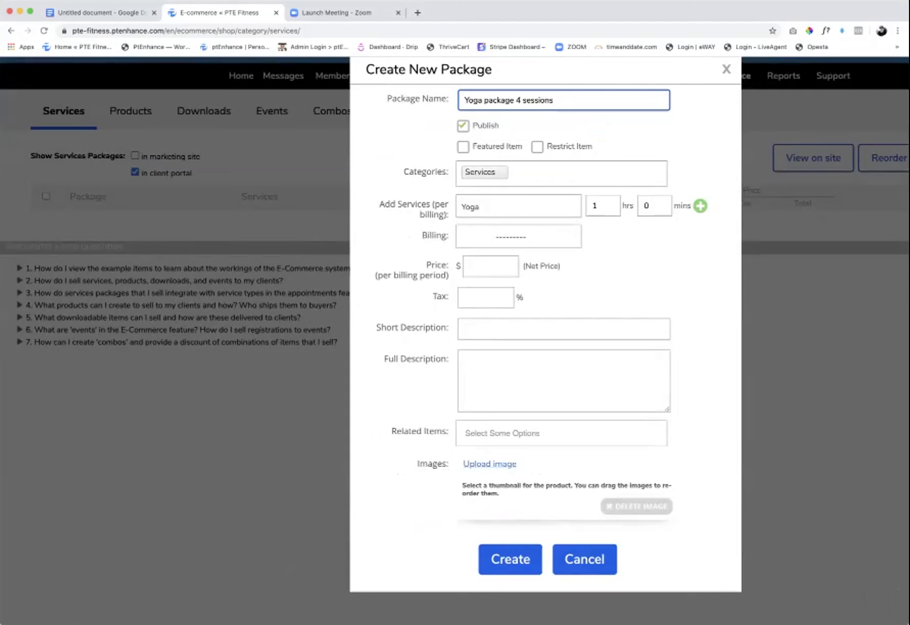
{"action": "key", "text": "Escape"}
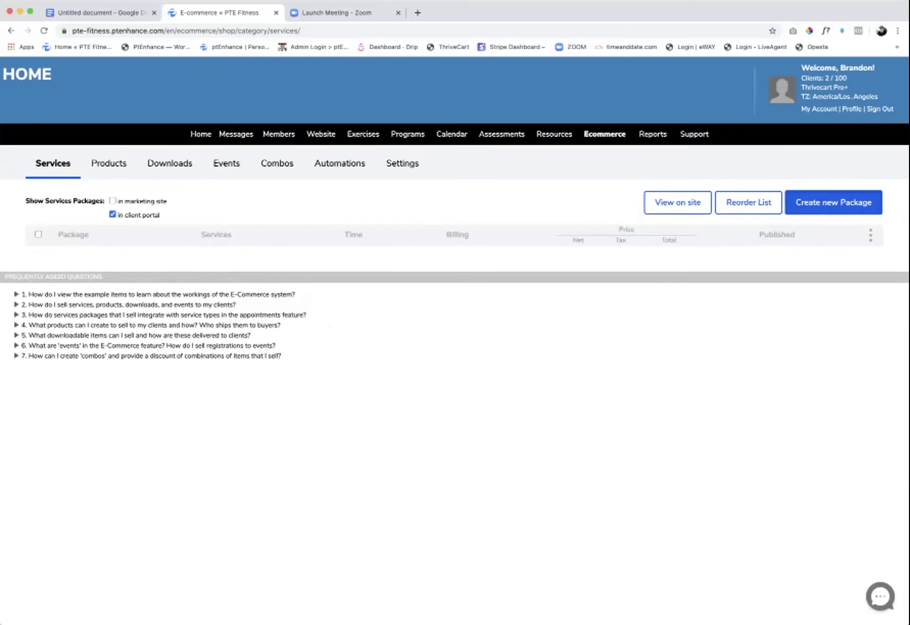
{"action": "left_click", "coordinate": [833, 202]}
- Name the package 'Yoga Package - 5 Sessions' and add Yoga as its service
{"action": "type", "text": "Yoga Par"}
{"action": "type", "text": "kage"}
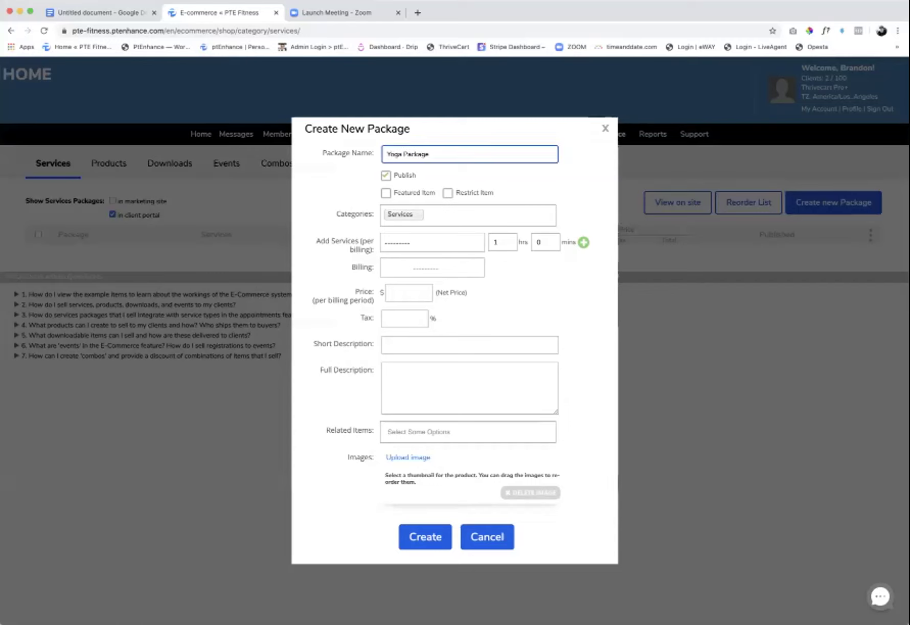
{"action": "type", "text": " - 5 Sessions"}
{"action": "left_click", "coordinate": [432, 242]}
{"action": "left_click", "coordinate": [404, 379]}
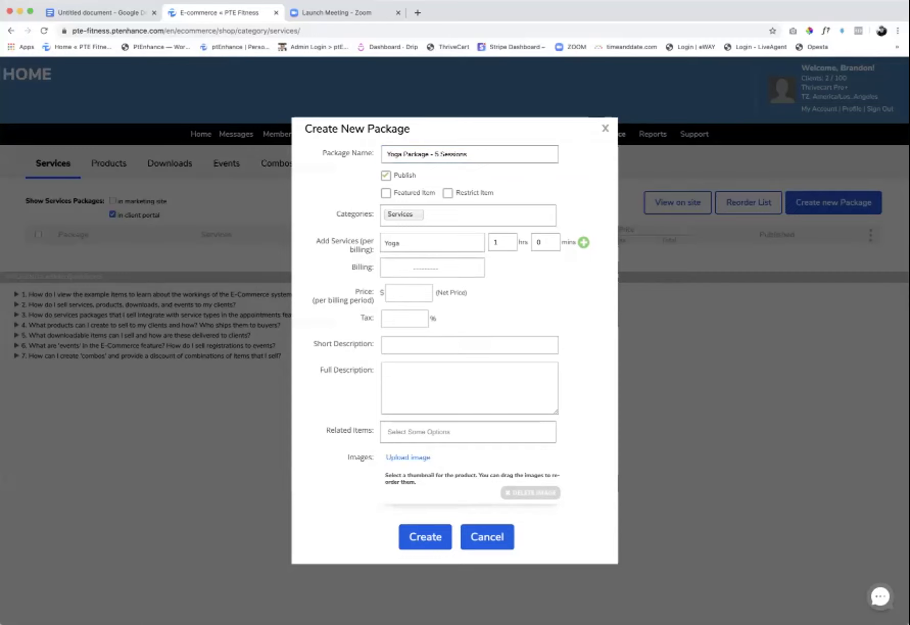
- Set the Yoga service to 2 hrs 30 mins and choose Single Payment billing
{"action": "left_click", "coordinate": [496, 242]}
{"action": "key", "text": "BackSpace"}
{"action": "type", "text": "5"}
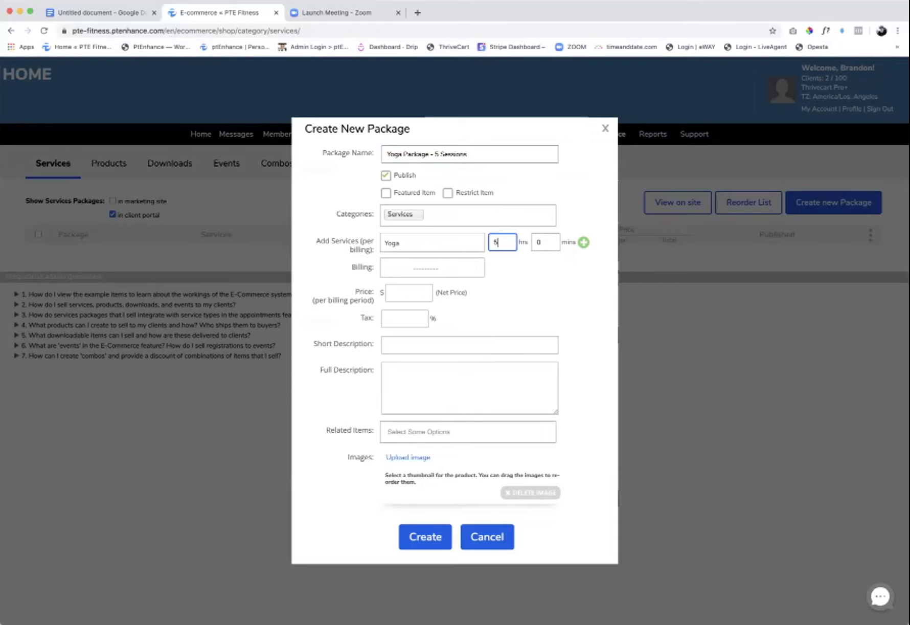
{"action": "key", "text": "BackSpace"}
{"action": "type", "text": "2"}
{"action": "key", "text": "Tab"}
{"action": "type", "text": "30"}
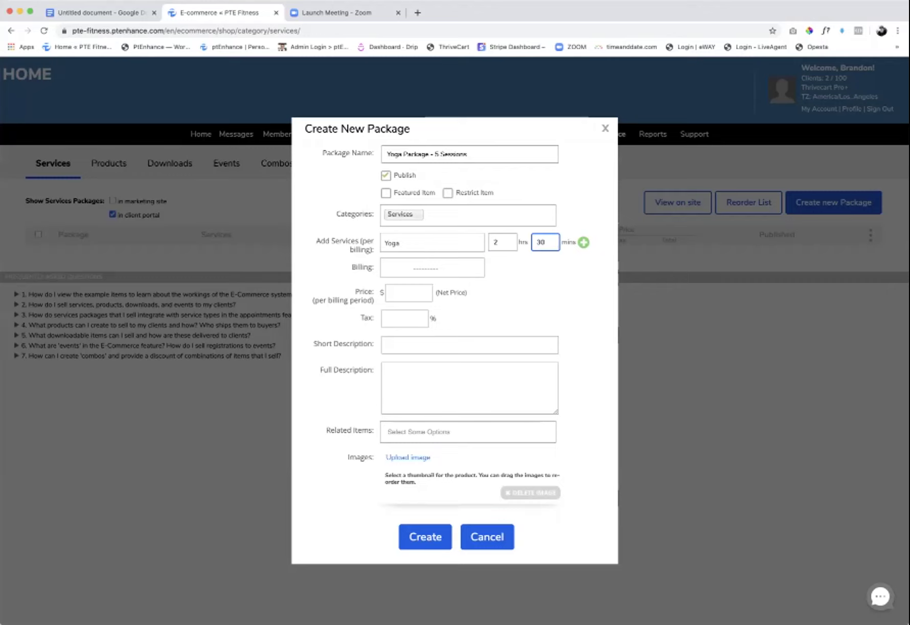
{"action": "key", "text": "Tab"}
{"action": "key", "text": "Down"}
{"action": "key", "text": "Down"}
{"action": "key", "text": "Return"}
- Enter price 997, tax 0, and short description '5 Sessions of Yoga'
{"action": "left_click", "coordinate": [408, 293]}
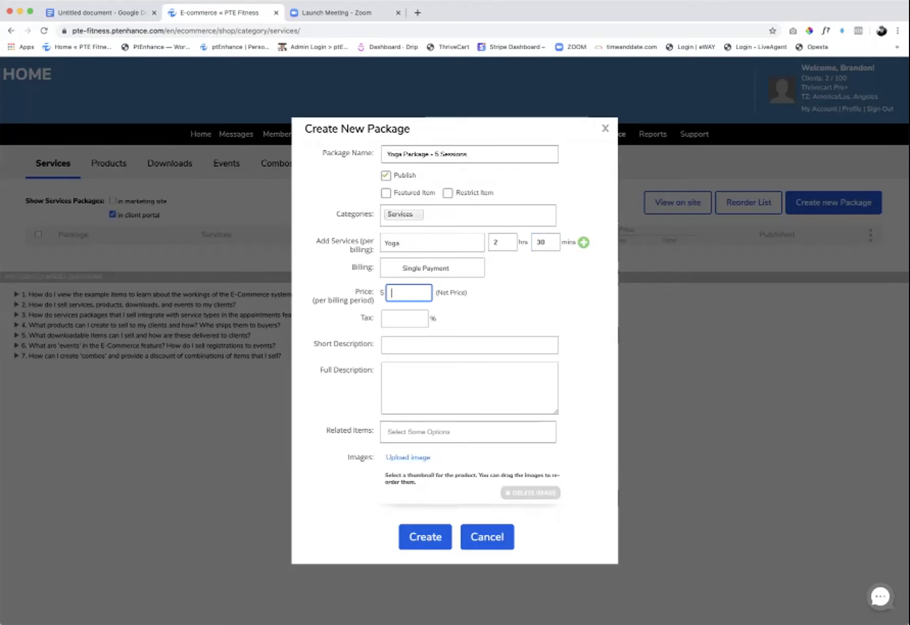
{"action": "type", "text": "997"}
{"action": "left_click", "coordinate": [404, 318]}
{"action": "type", "text": "0"}
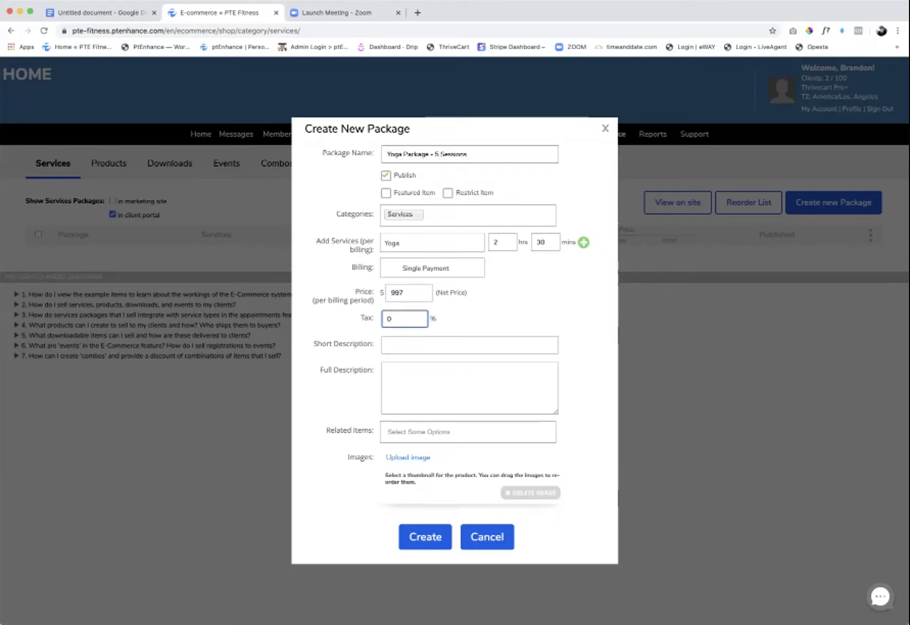
{"action": "left_click", "coordinate": [409, 345]}
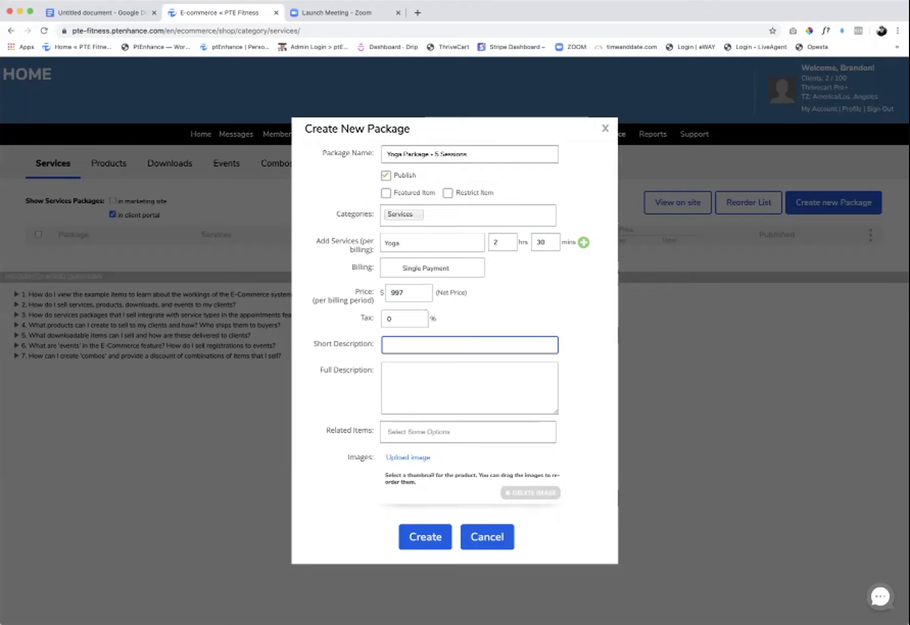
{"action": "type", "text": "5 Sessions of Yoga"}
- Write the full description: '5 Sessions', '30 Minute Sessions of Yoga @ Studio'
{"action": "left_click", "coordinate": [388, 370]}
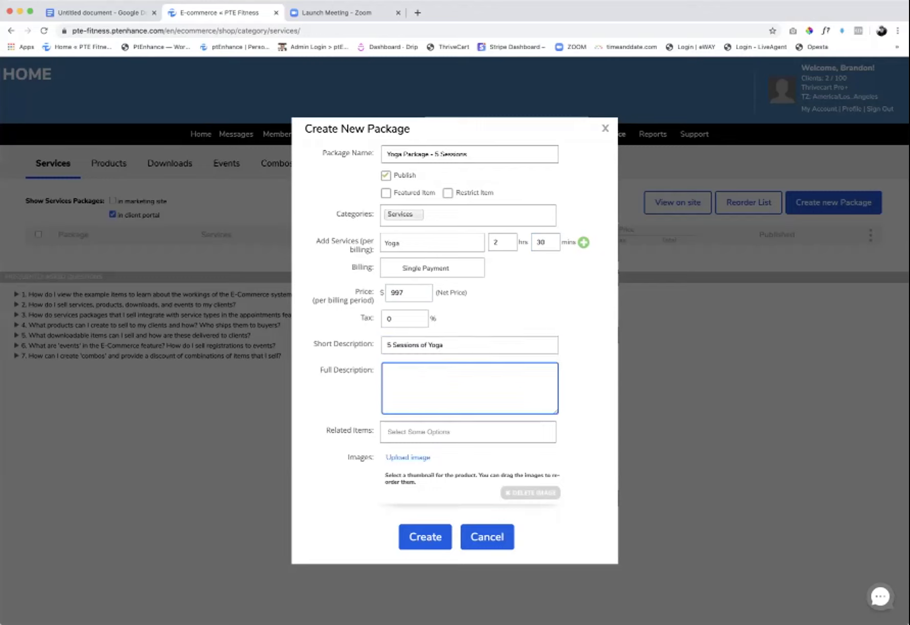
{"action": "type", "text": "5 Sessions"}
{"action": "left_click", "coordinate": [392, 369]}
{"action": "type", "text": "30 Minute Sessions  of Yoga @ Studion"}
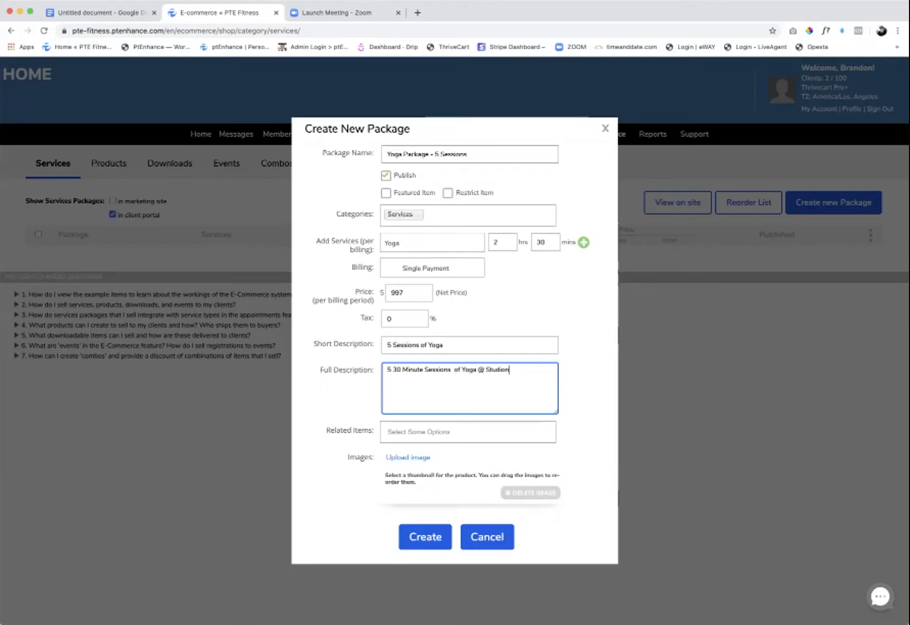
{"action": "key", "text": "BackSpace"}
- Append '(30 Minutes Each)' to the package name, keep Single Payment, and create the package
{"action": "left_click", "coordinate": [467, 154]}
{"action": "type", "text": "("}
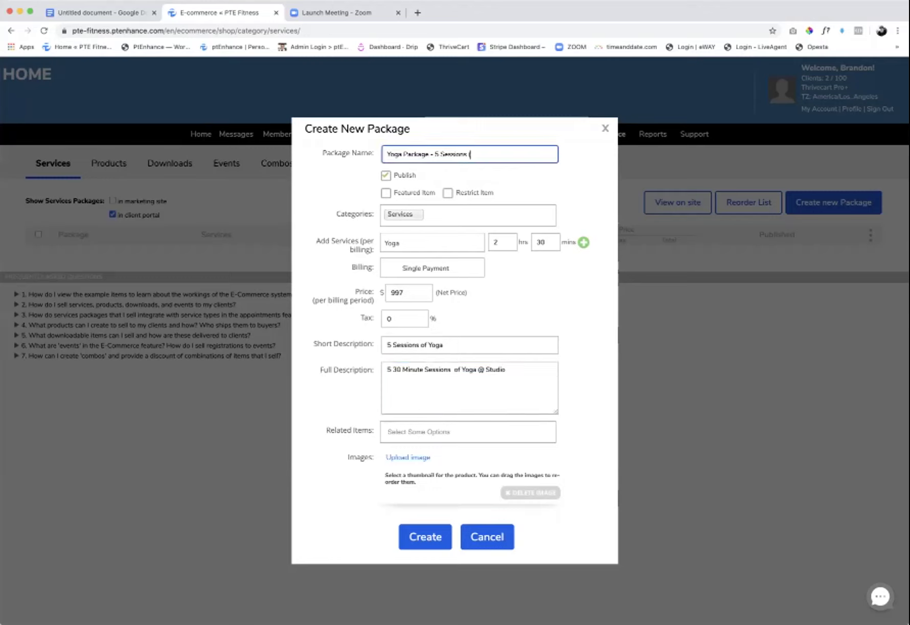
{"action": "type", "text": "30 Minutes Each)"}
{"action": "left_click", "coordinate": [432, 267]}
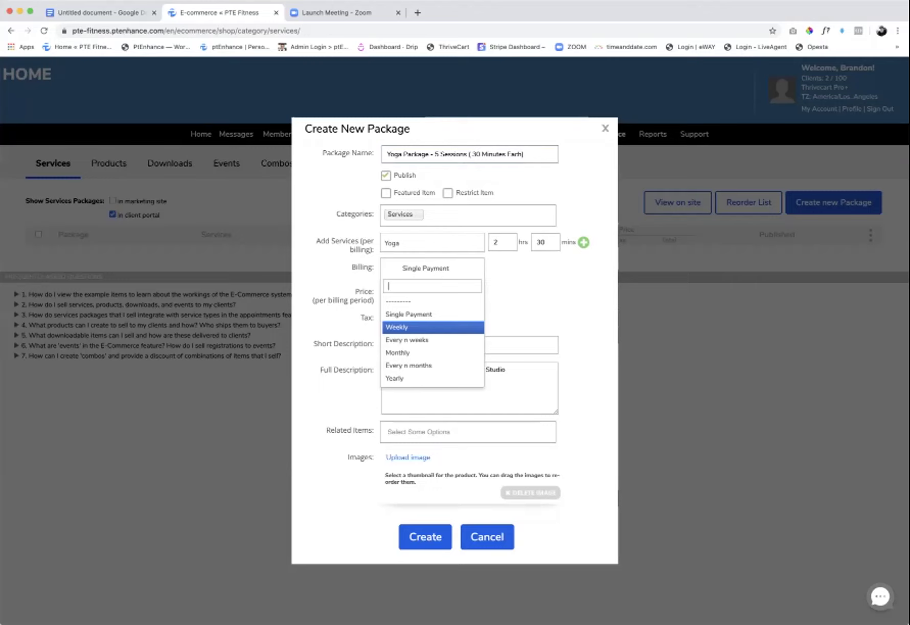
{"action": "key", "text": "Up"}
{"action": "key", "text": "Return"}
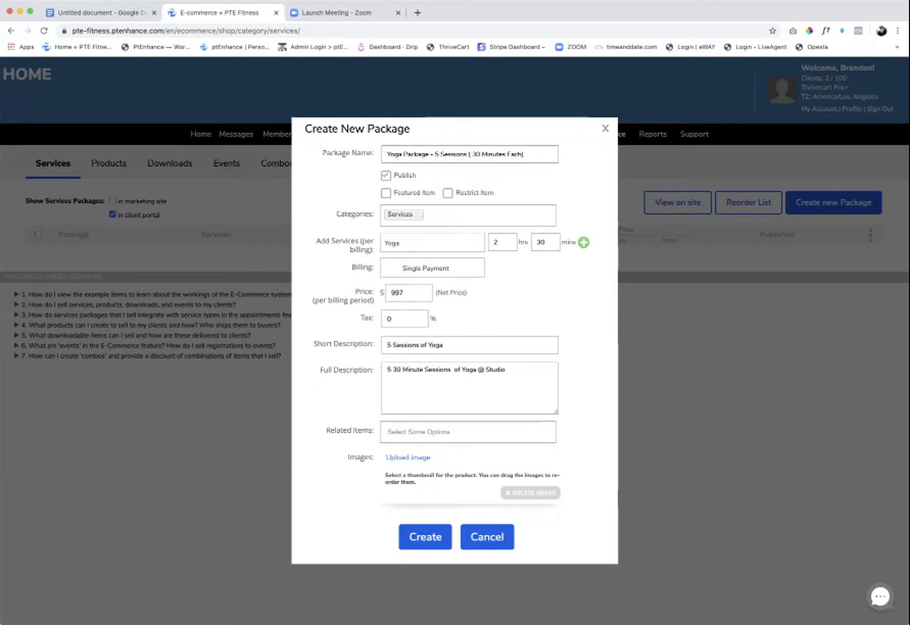
{"action": "left_click", "coordinate": [425, 536]}
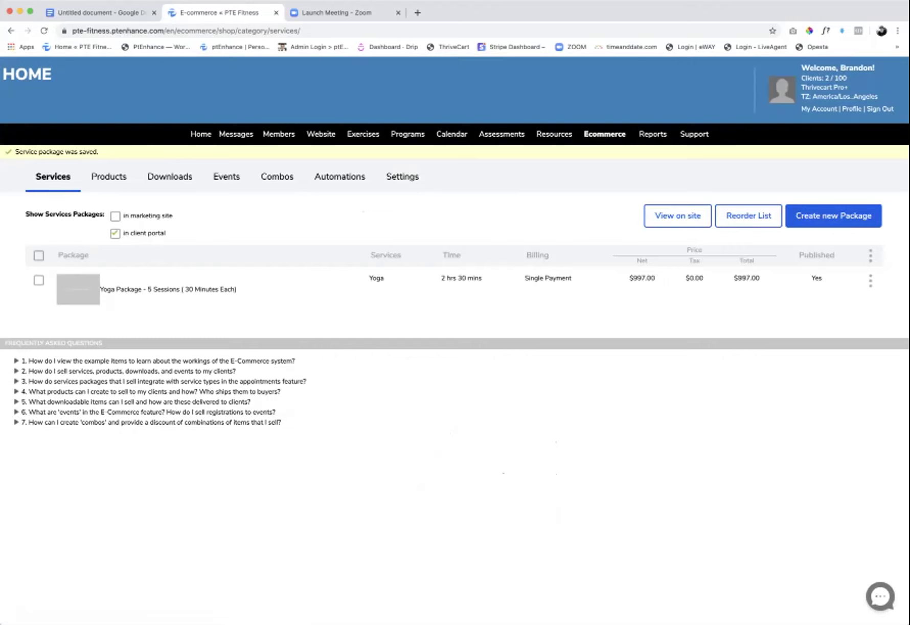
- Check the Yoga package's actions menu, then enable showing services on the marketing site
{"action": "left_click", "coordinate": [870, 280]}
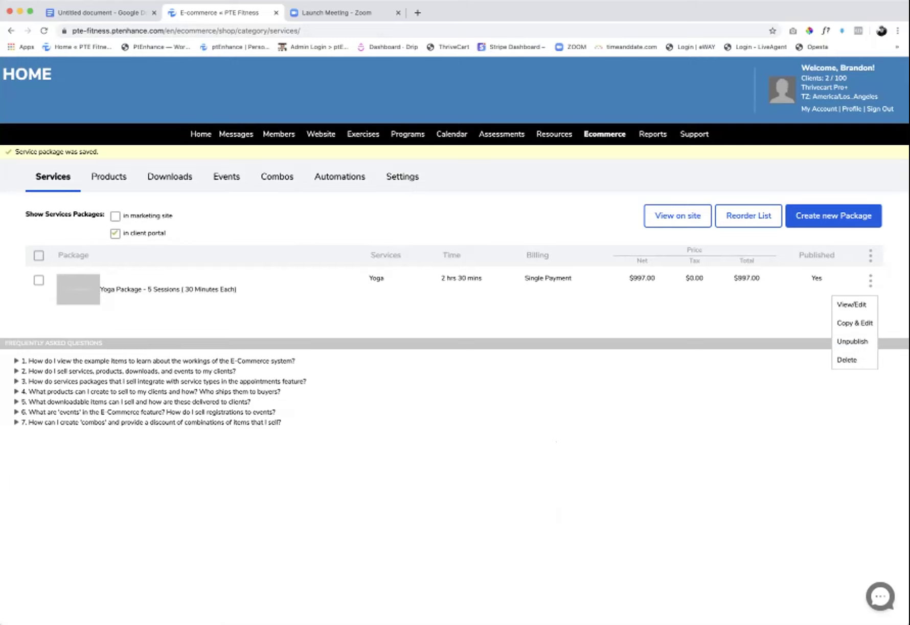
{"action": "key", "text": "Escape"}
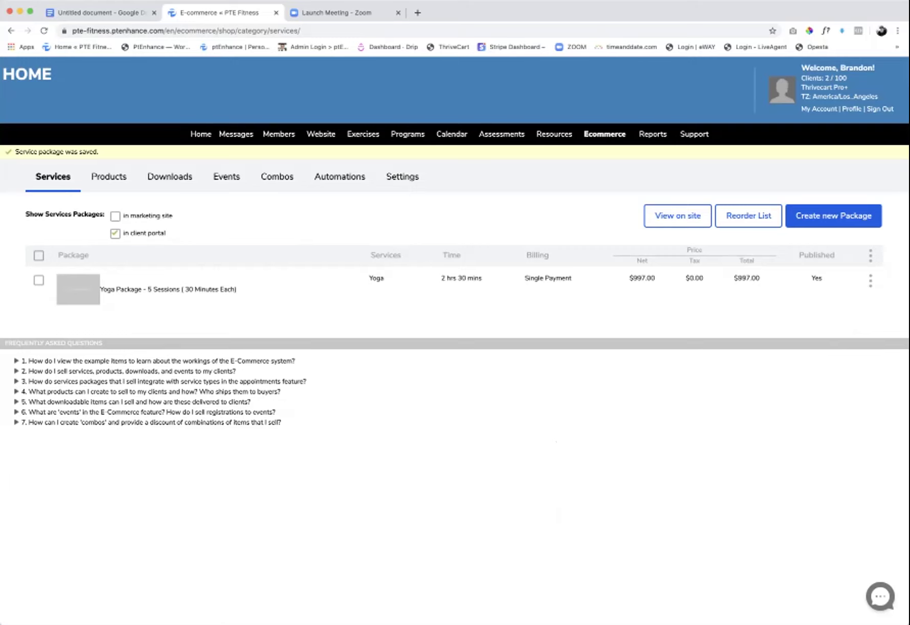
{"action": "left_click", "coordinate": [115, 216]}
- View the Yoga package on the live site and add it to the cart
{"action": "left_click", "coordinate": [677, 216]}
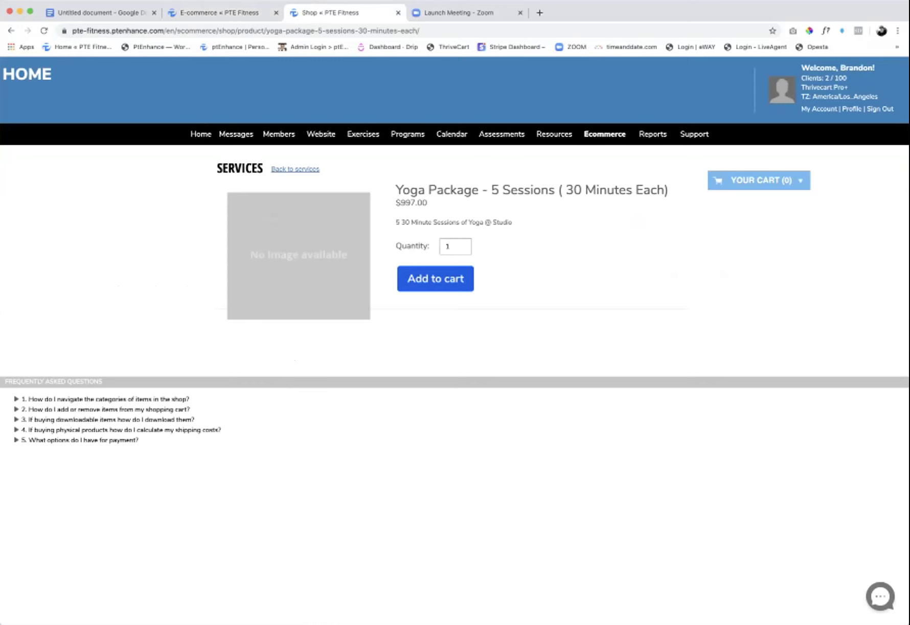
{"action": "key", "text": "super+l"}
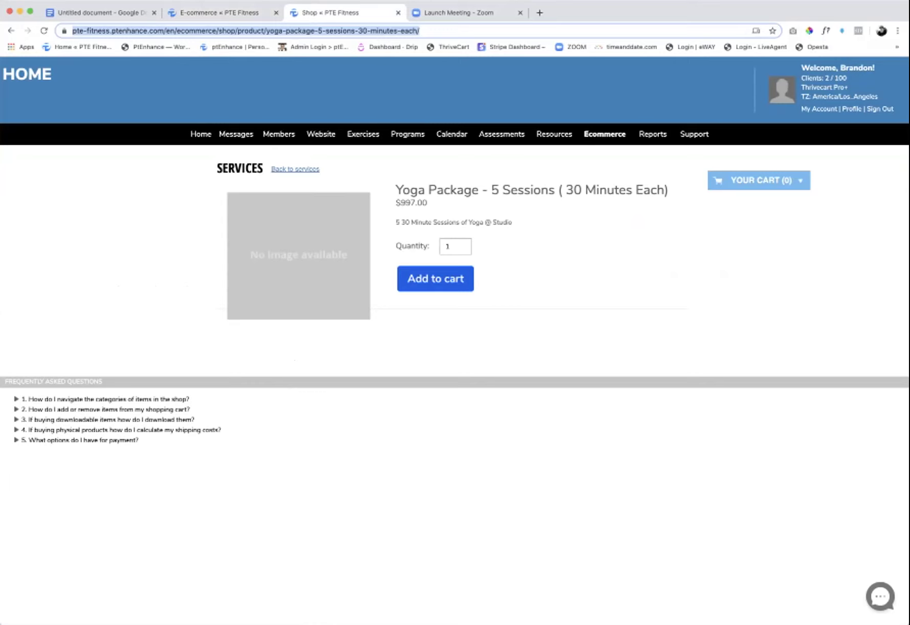
{"action": "left_click", "coordinate": [435, 278]}
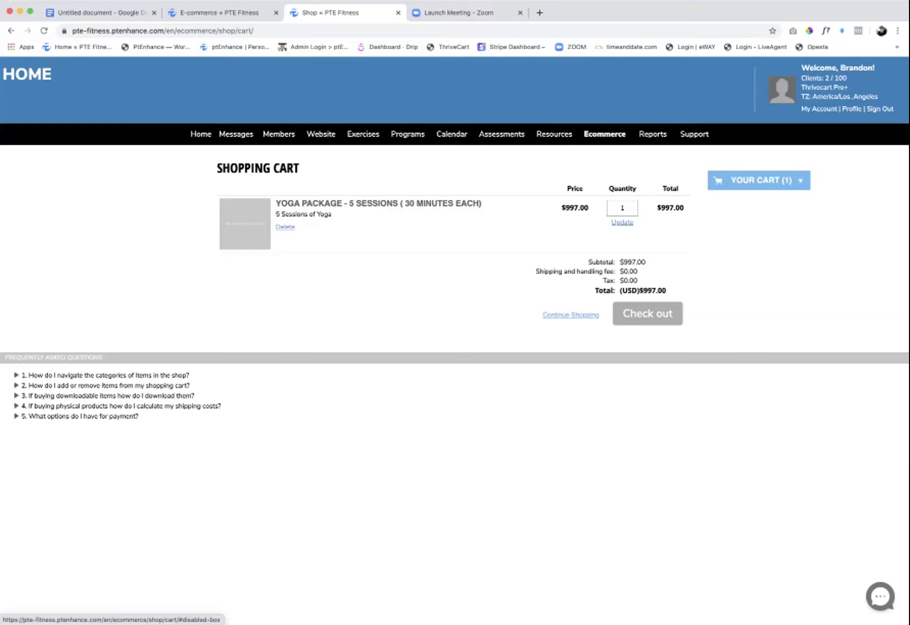
- Go to the Active Clients member list
{"action": "mouse_move", "coordinate": [408, 134]}
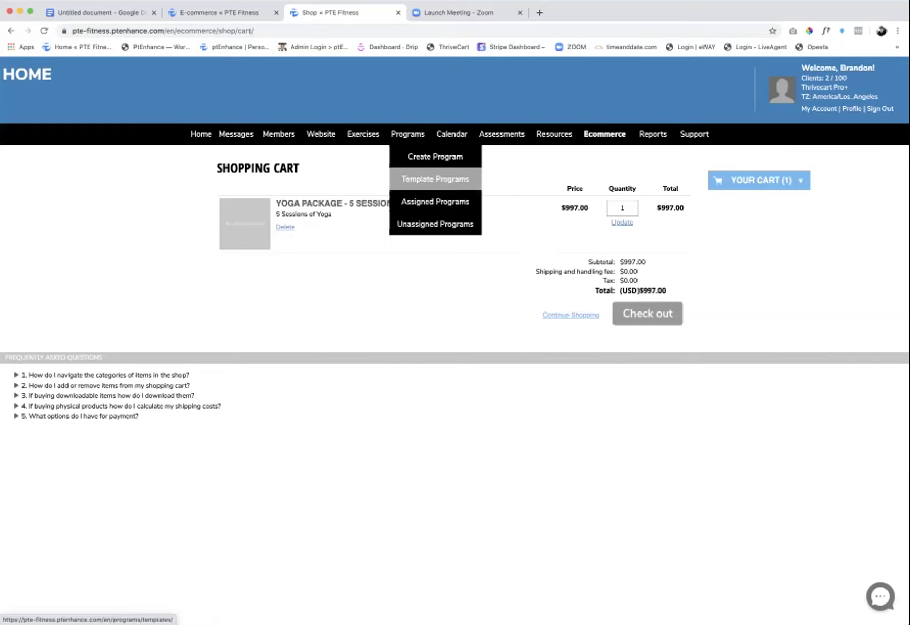
{"action": "mouse_move", "coordinate": [435, 156]}
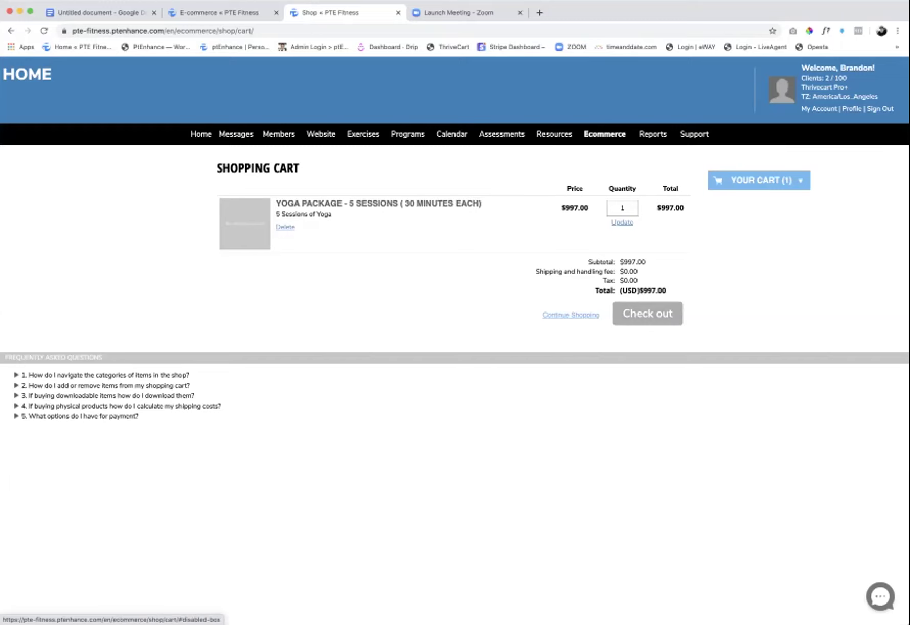
{"action": "mouse_move", "coordinate": [279, 134]}
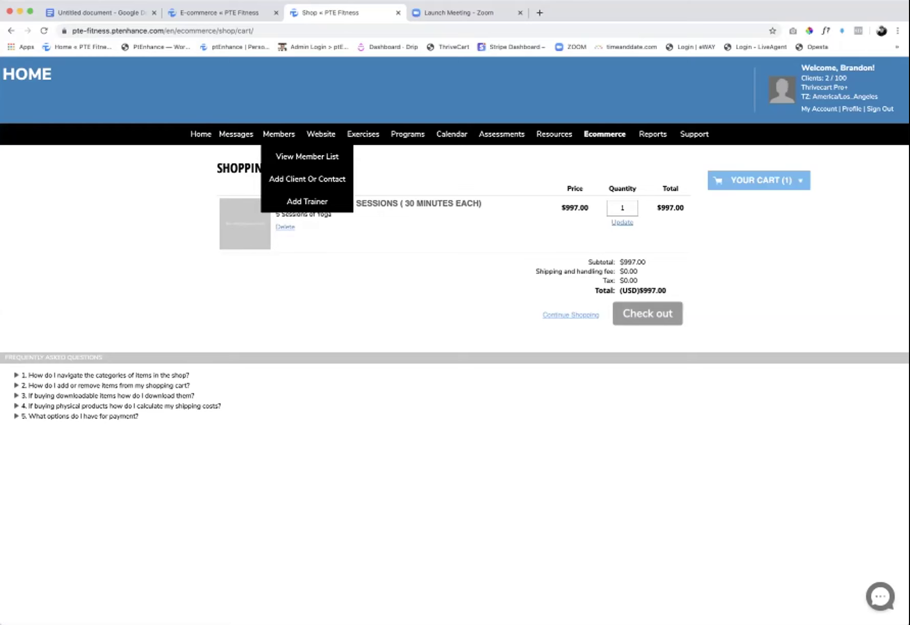
{"action": "left_click", "coordinate": [306, 156]}
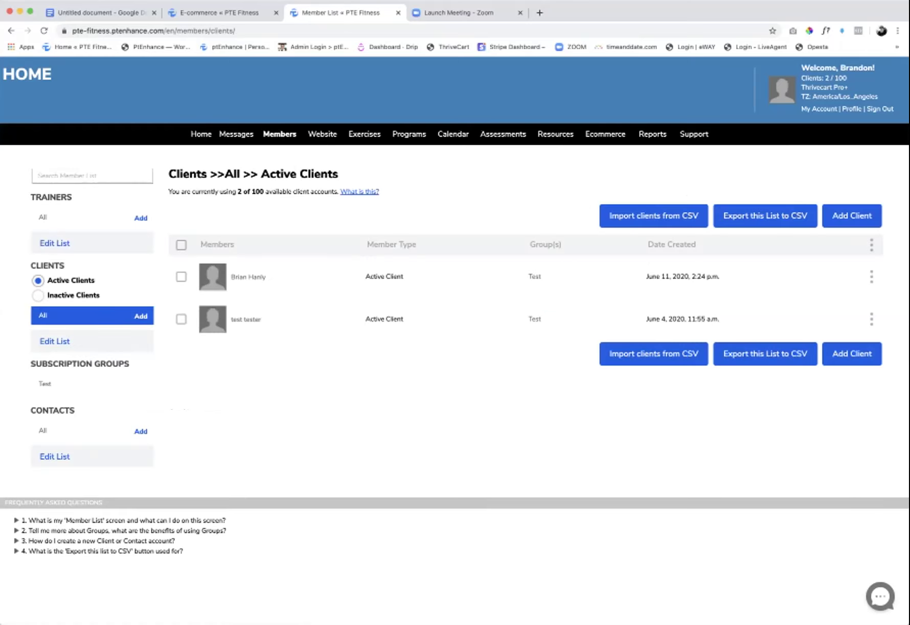
- Log in as the first active client and browse the shop's service packages
{"action": "left_click", "coordinate": [872, 276]}
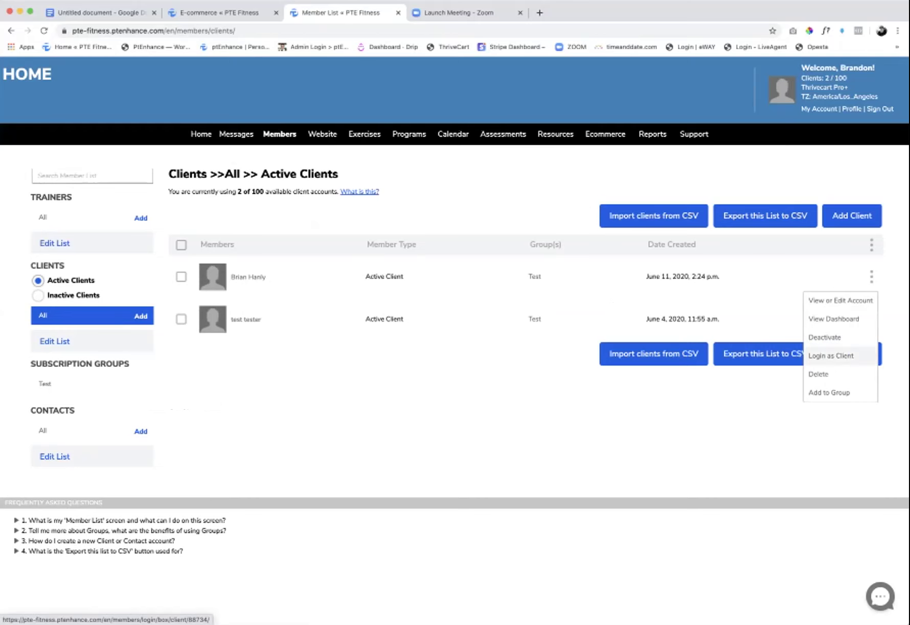
{"action": "left_click", "coordinate": [831, 355]}
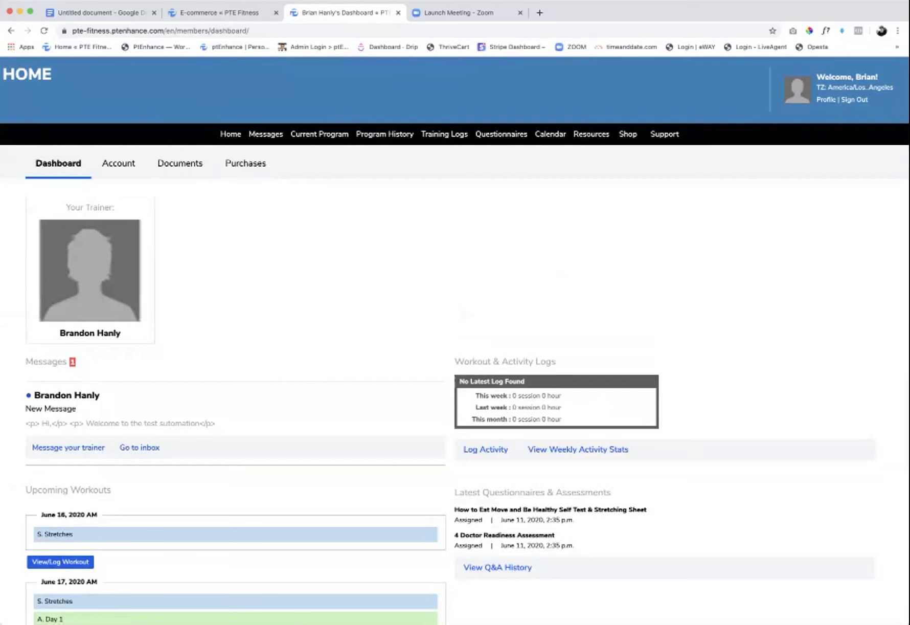
{"action": "mouse_move", "coordinate": [628, 134]}
{"action": "left_click", "coordinate": [647, 156]}
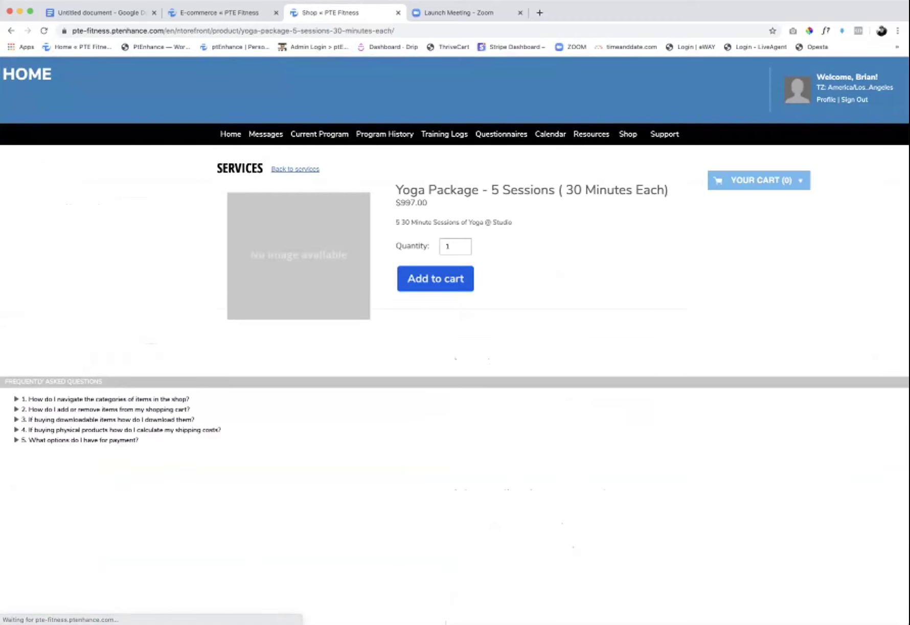
- Add the Yoga package to the client's cart, check out, then sign out and log back in as trainer
{"action": "left_click", "coordinate": [435, 279]}
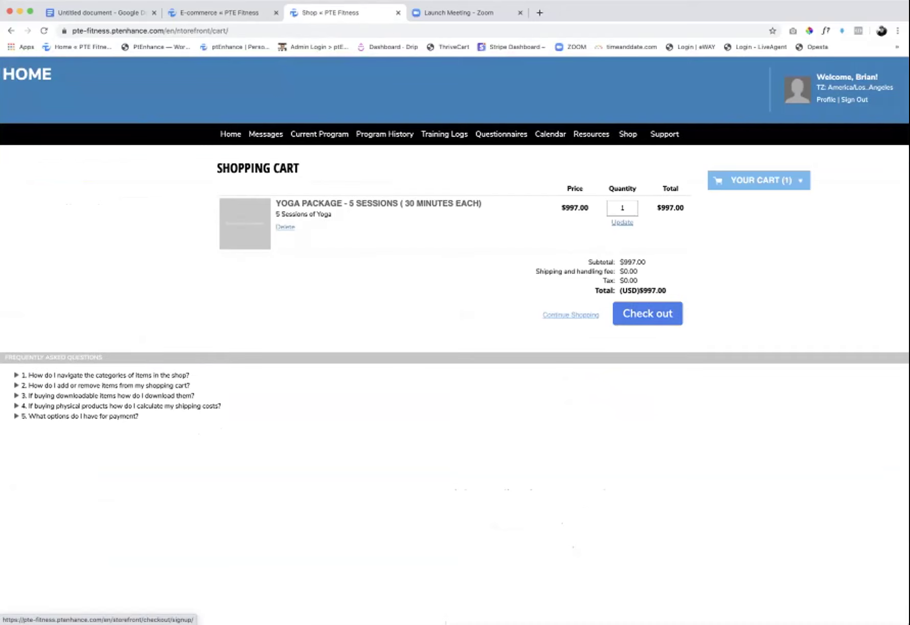
{"action": "left_click", "coordinate": [647, 313]}
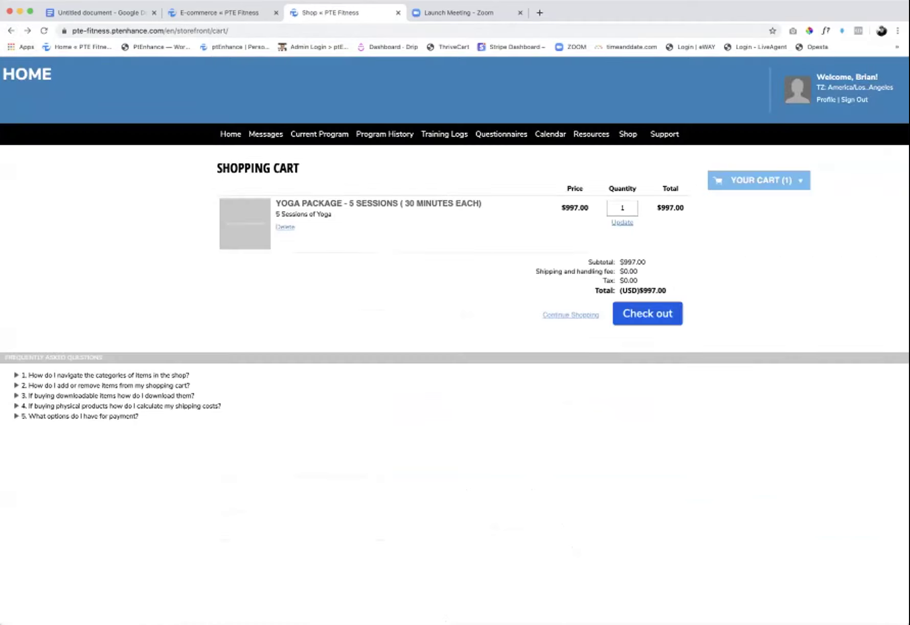
{"action": "left_click", "coordinate": [854, 100]}
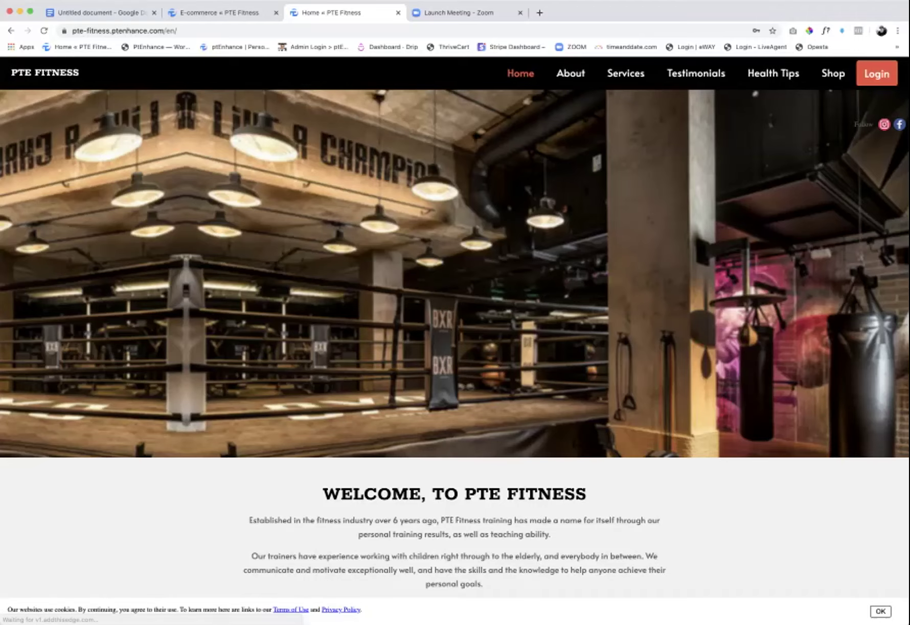
{"action": "key", "text": "Return"}
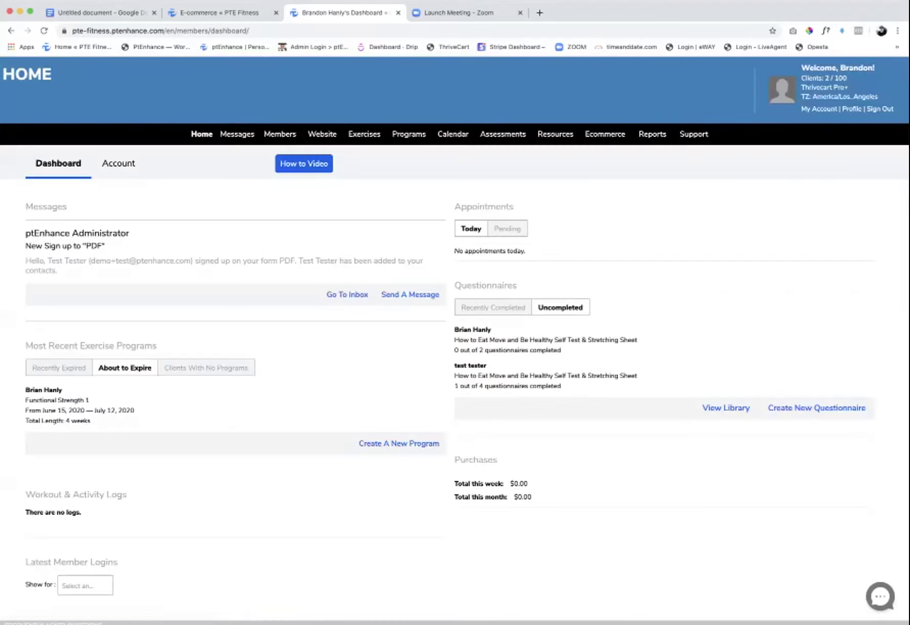
- Go to the appointment calendar and start creating a new appointment
{"action": "mouse_move", "coordinate": [322, 134]}
{"action": "mouse_move", "coordinate": [453, 134]}
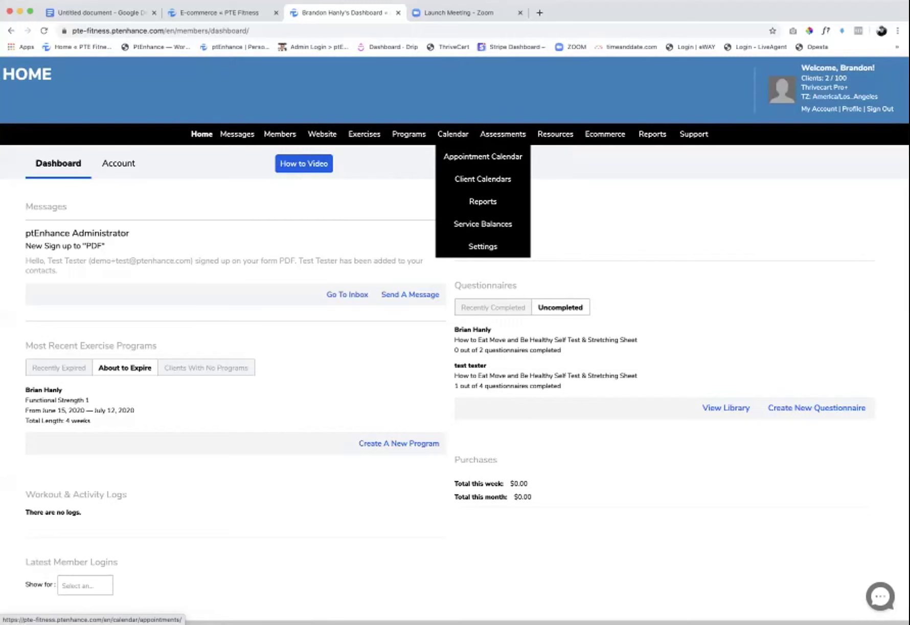
{"action": "mouse_move", "coordinate": [482, 217]}
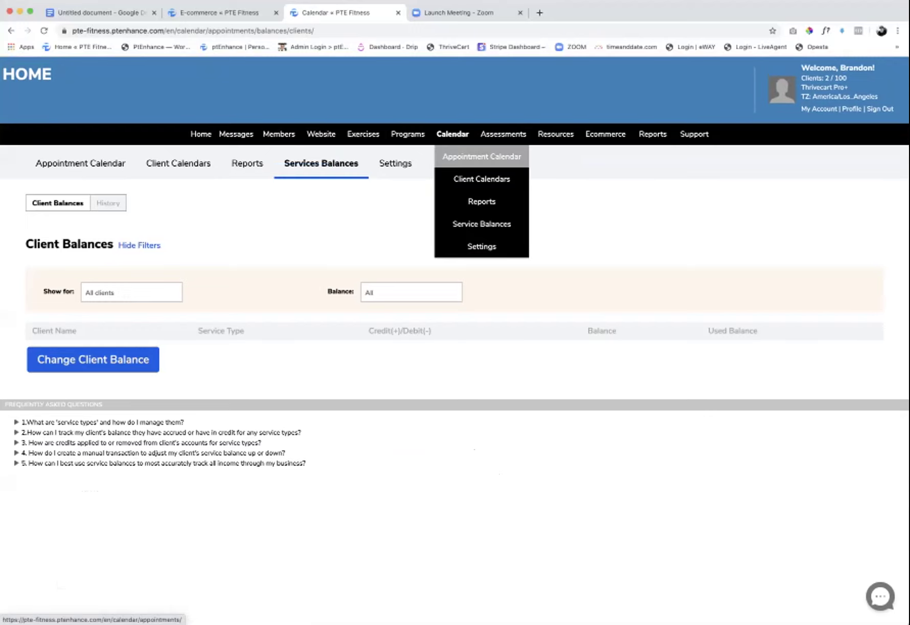
{"action": "left_click", "coordinate": [482, 156]}
{"action": "left_click", "coordinate": [539, 219]}
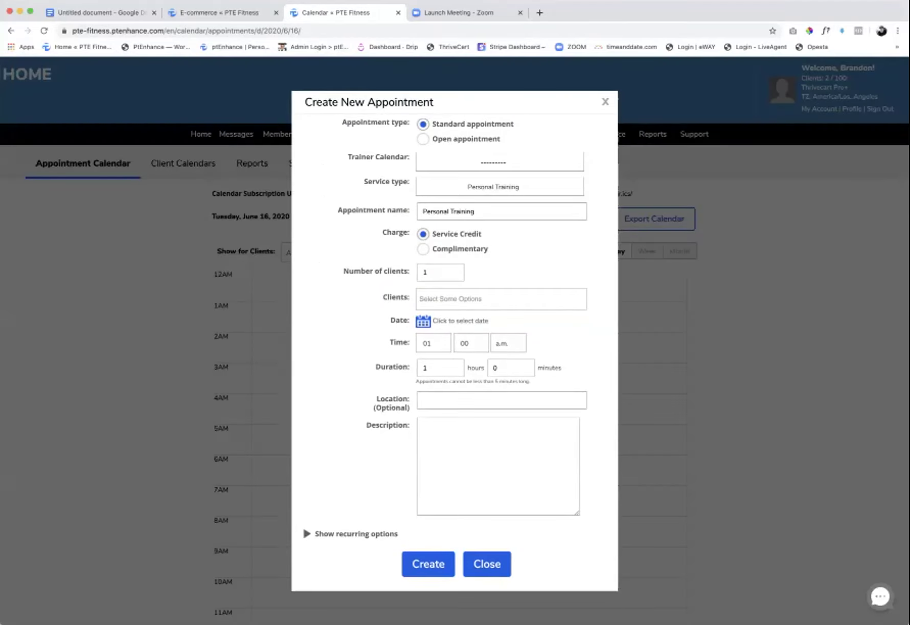
- Make it an open Yoga appointment on the trainer's calendar for 5 clients
{"action": "left_click", "coordinate": [423, 139]}
{"action": "left_click", "coordinate": [499, 162]}
{"action": "left_click", "coordinate": [493, 204]}
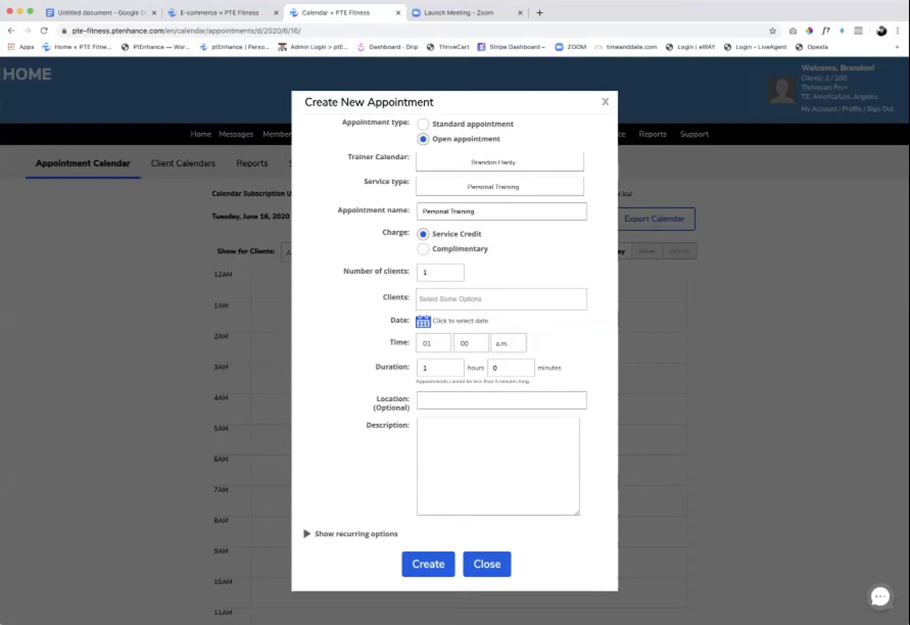
{"action": "left_click", "coordinate": [493, 186]}
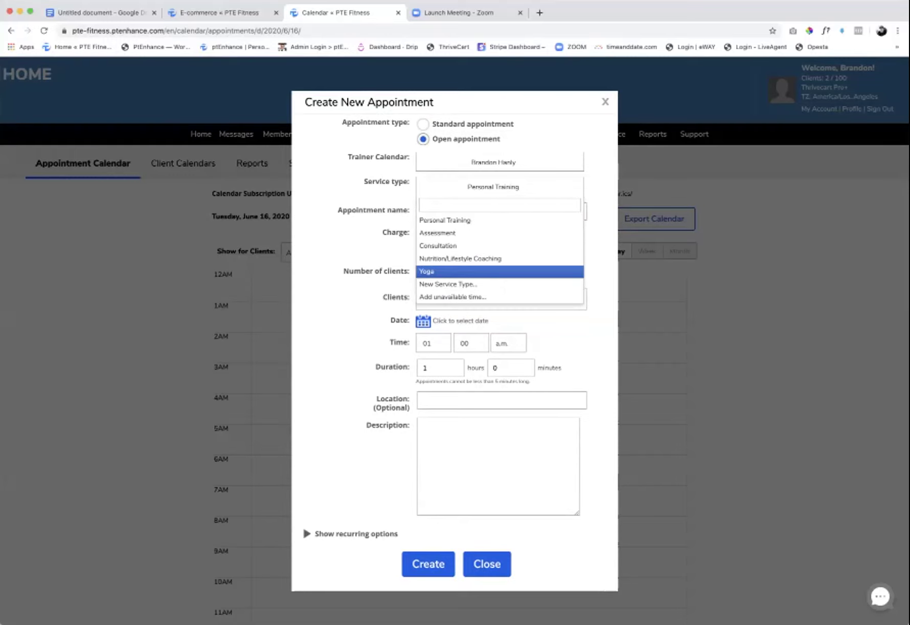
{"action": "left_click", "coordinate": [440, 272]}
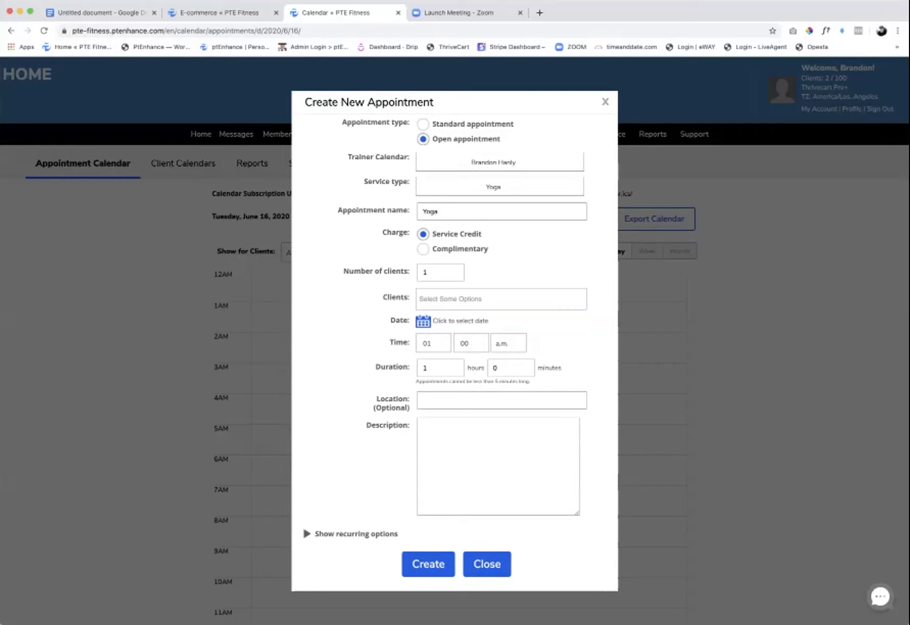
{"action": "double_click", "coordinate": [439, 271]}
{"action": "type", "text": "5"}
- Schedule it for June 19, 2020 starting at 07 with a 30-minute duration
{"action": "left_click", "coordinate": [460, 320]}
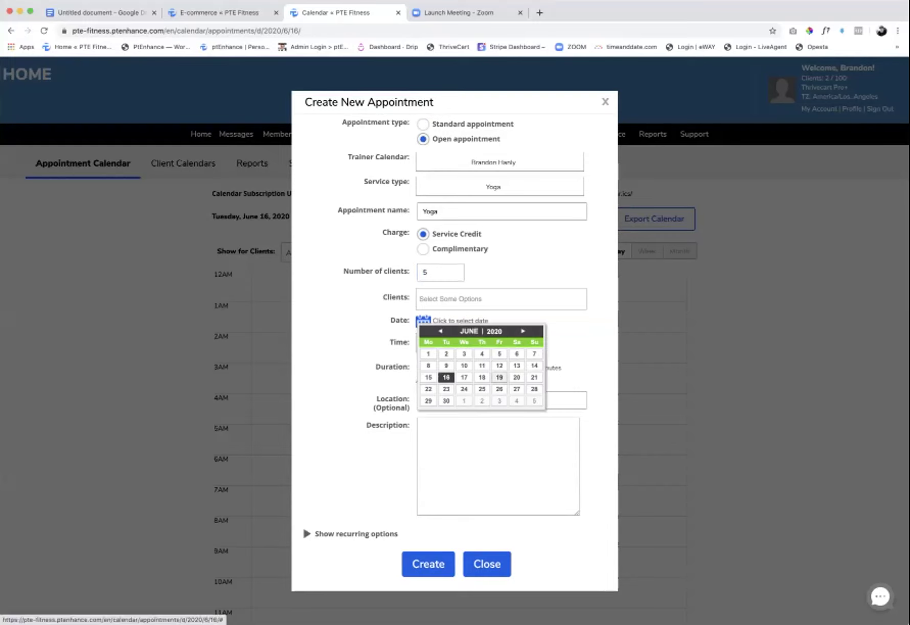
{"action": "left_click", "coordinate": [499, 377]}
{"action": "left_click", "coordinate": [433, 342]}
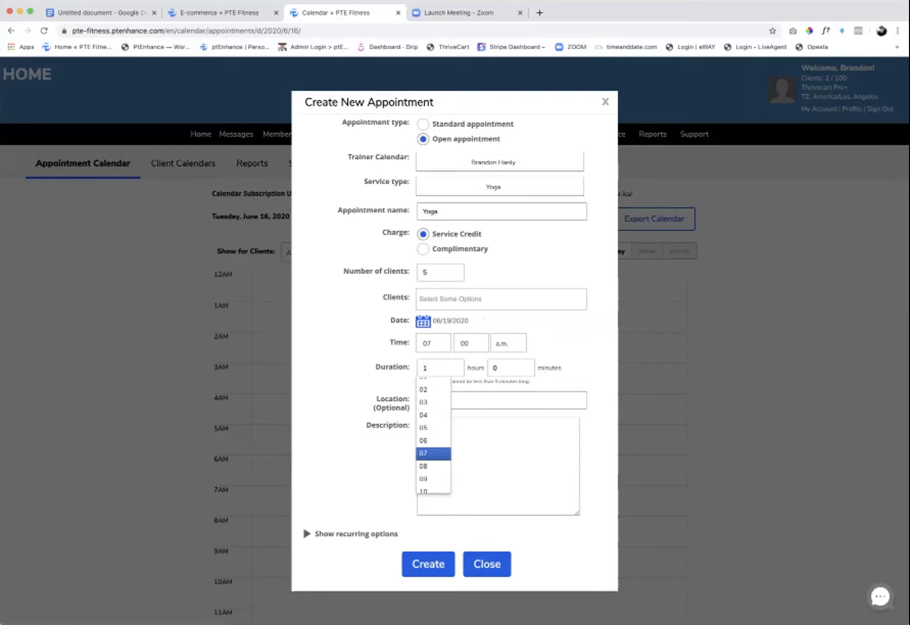
{"action": "key", "text": "Return"}
{"action": "left_click", "coordinate": [424, 368]}
{"action": "key", "text": "BackSpace"}
{"action": "left_click", "coordinate": [495, 367]}
{"action": "type", "text": "30"}
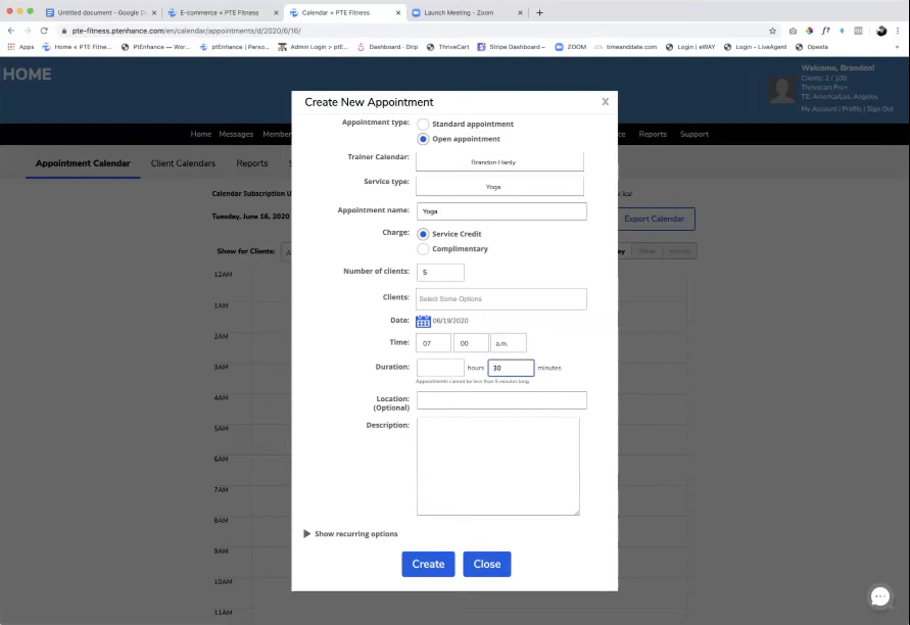
- Add location 'Studio' and description '30 Min Yoga Session', set duration hours to 0, and create it
{"action": "left_click", "coordinate": [501, 400]}
{"action": "type", "text": "S"}
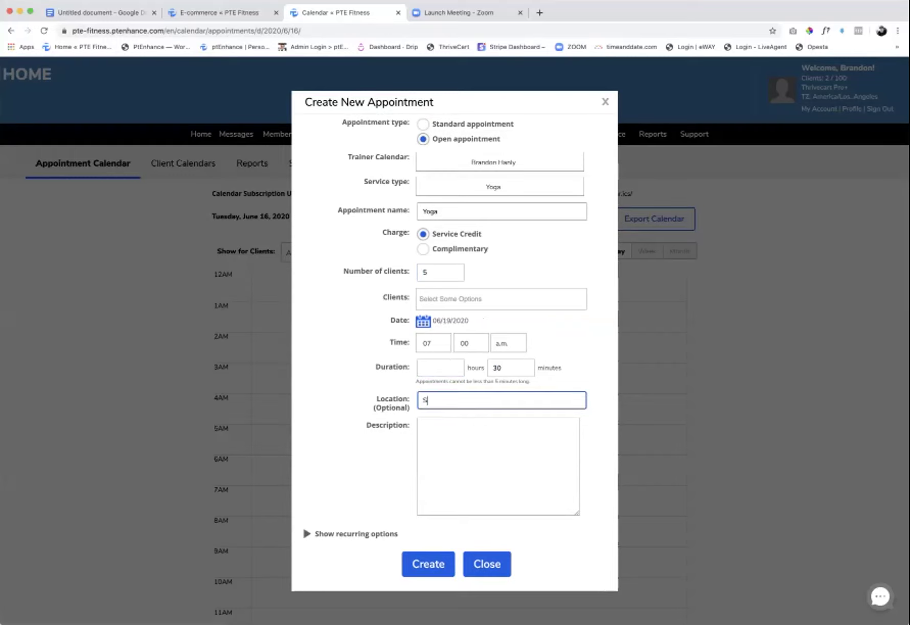
{"action": "type", "text": "tudio"}
{"action": "left_click", "coordinate": [424, 424]}
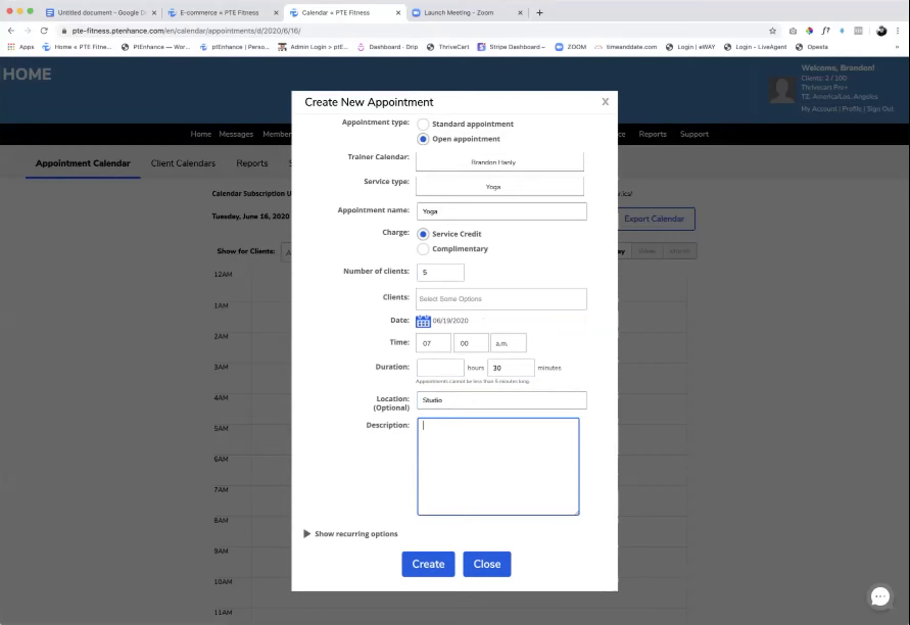
{"action": "type", "text": "30 Min Yoga Session"}
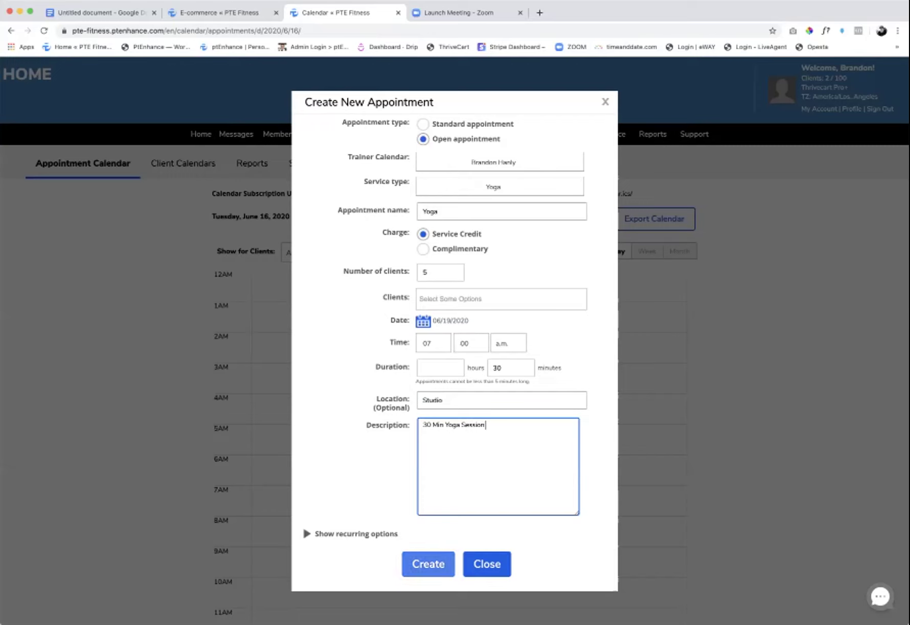
{"action": "left_click", "coordinate": [429, 563]}
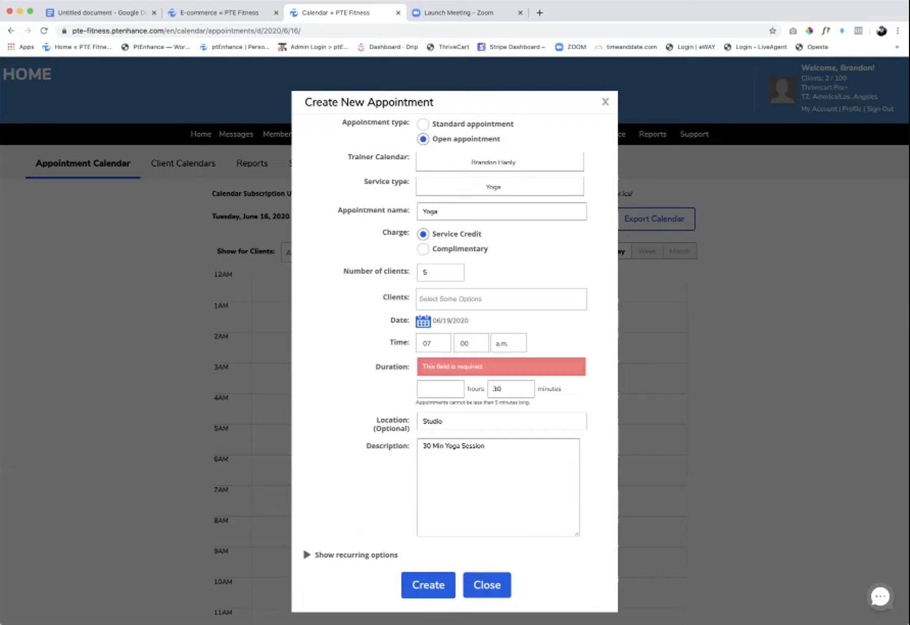
{"action": "left_click", "coordinate": [439, 388]}
{"action": "type", "text": "0"}
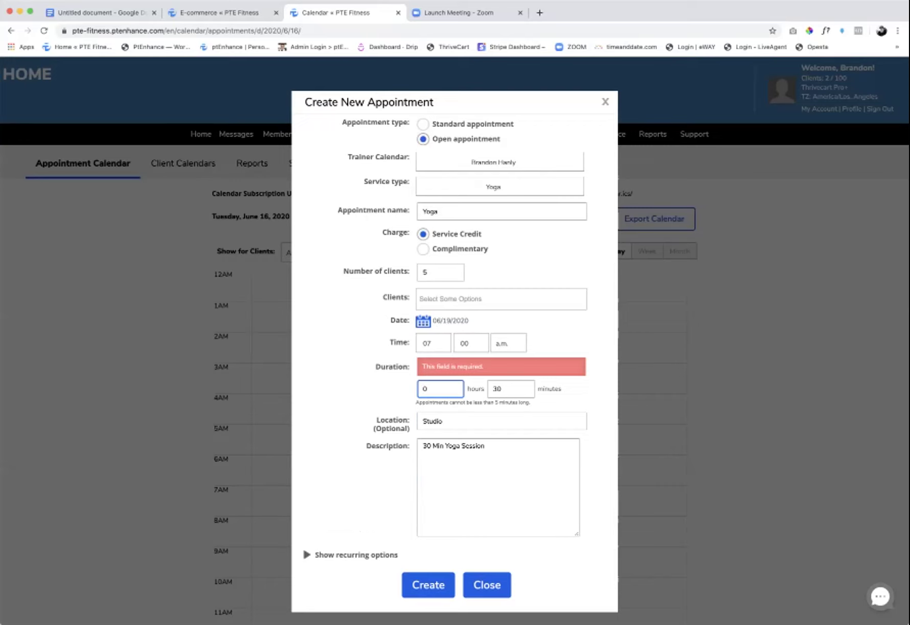
{"action": "left_click", "coordinate": [429, 585]}
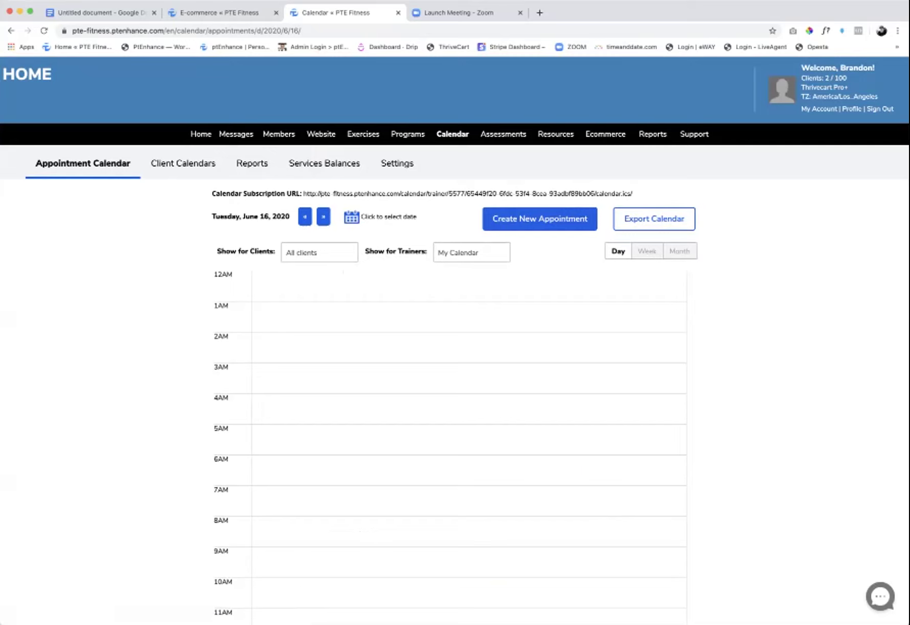
- Switch the calendar to the weekly view
{"action": "left_click", "coordinate": [647, 250]}
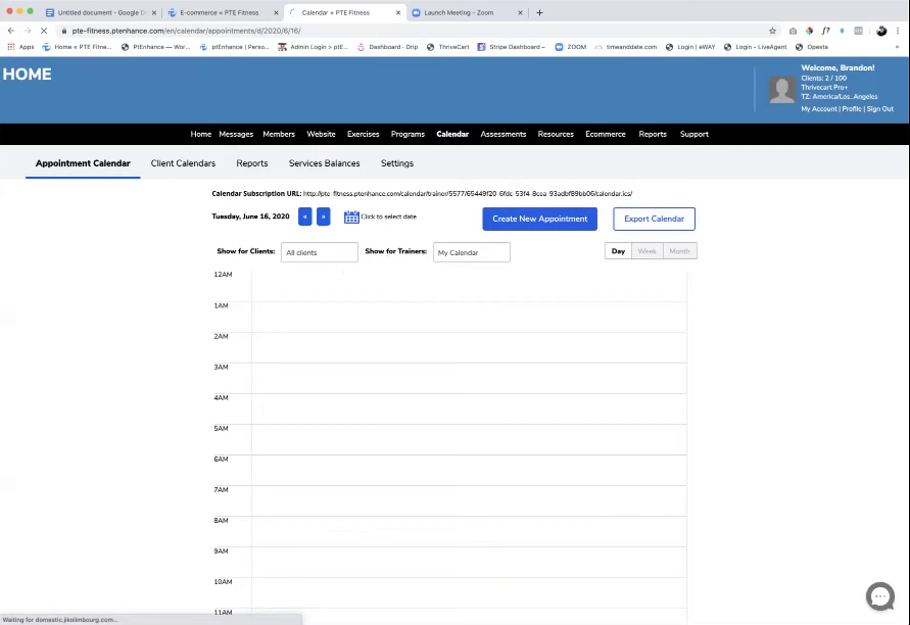
{"action": "scroll", "coordinate": [455, 358], "scroll_direction": "down", "scroll_amount": 3}
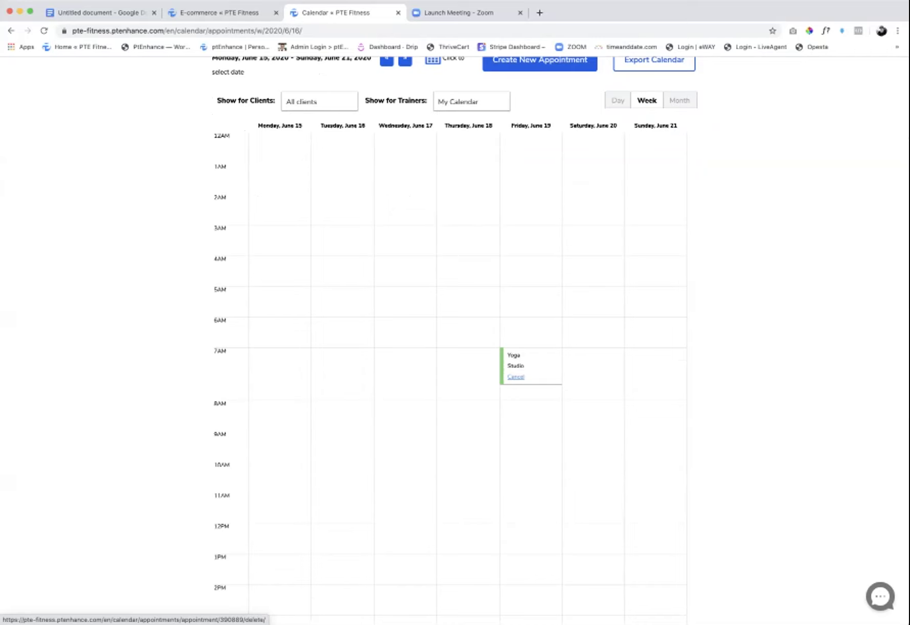
{"action": "scroll", "coordinate": [516, 376], "scroll_direction": "up", "scroll_amount": 3}
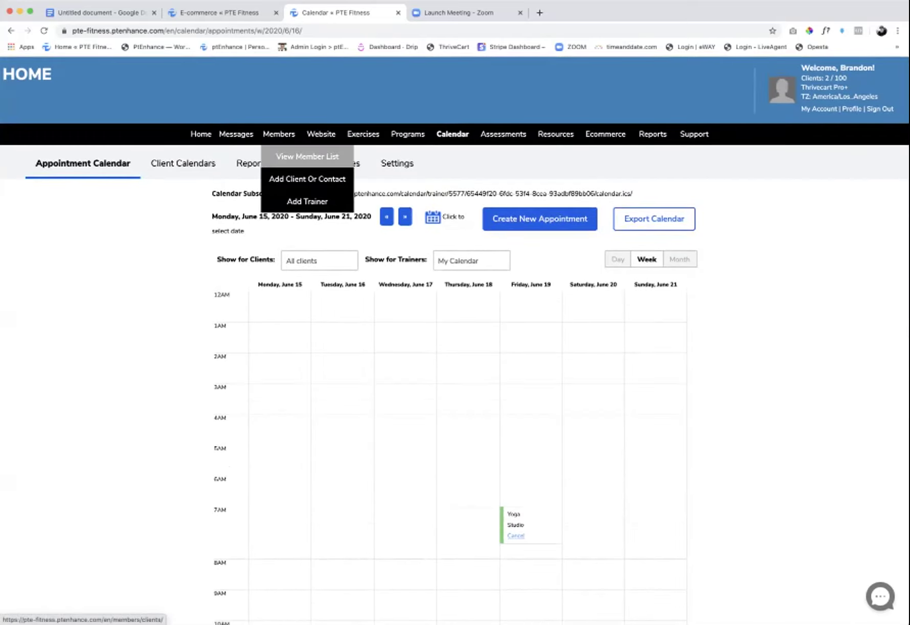
- Choose Login as Client for the first client in the Active Clients list
{"action": "left_click", "coordinate": [307, 156]}
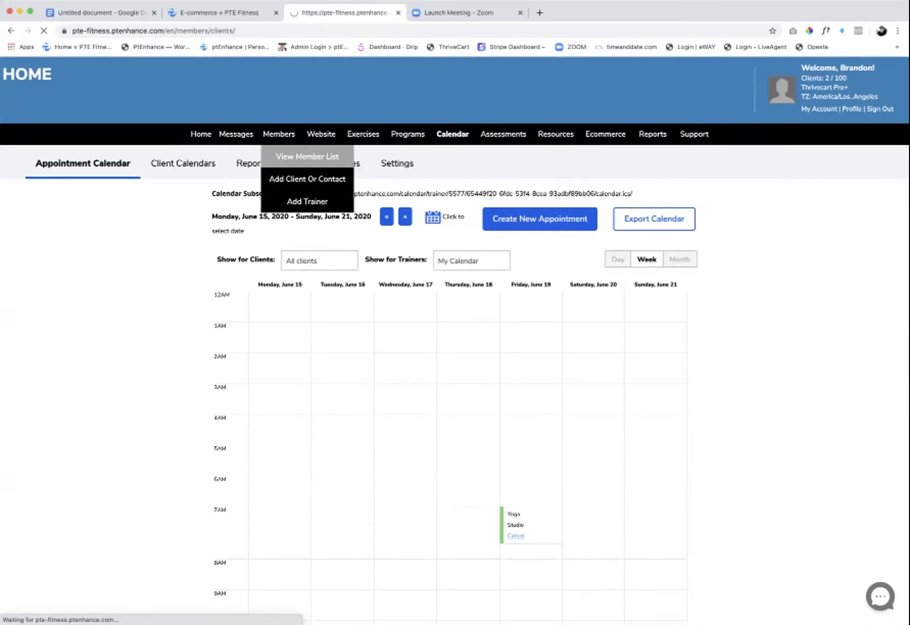
{"action": "left_click", "coordinate": [871, 277]}
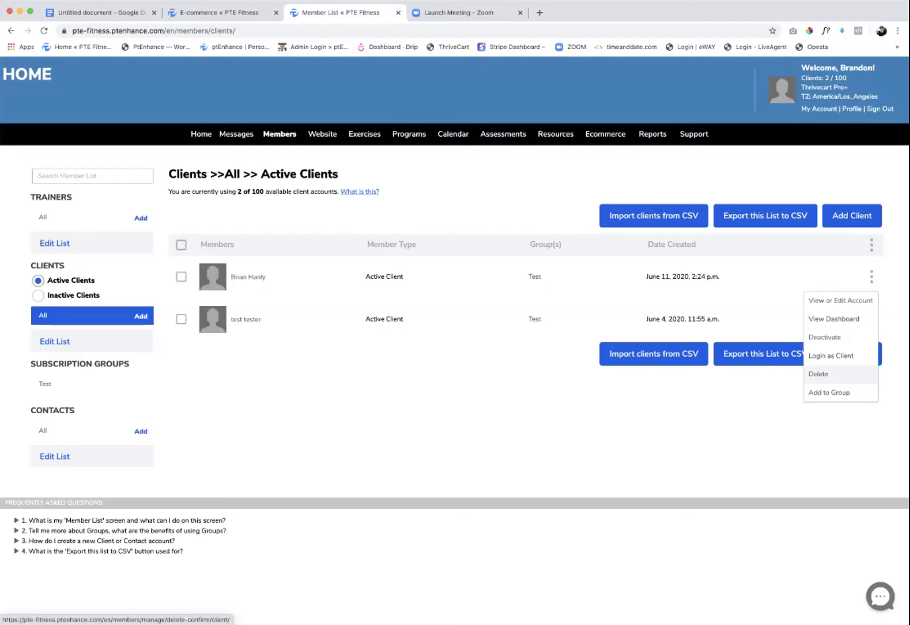
{"action": "left_click", "coordinate": [831, 355]}
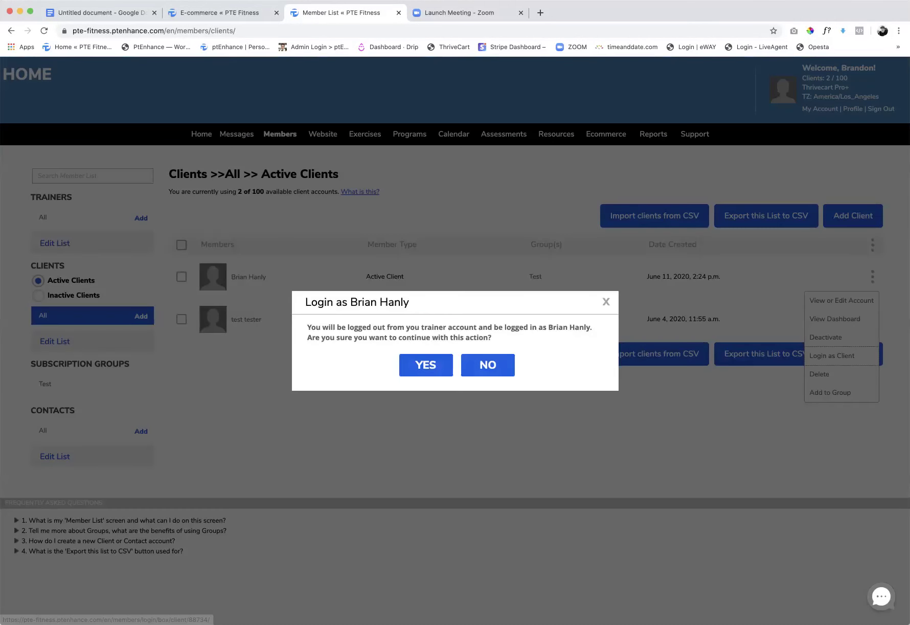
- Confirm the client login and view My Trainer's Calendar by week, showing the June 19 Yoga slot
{"action": "left_click", "coordinate": [426, 365]}
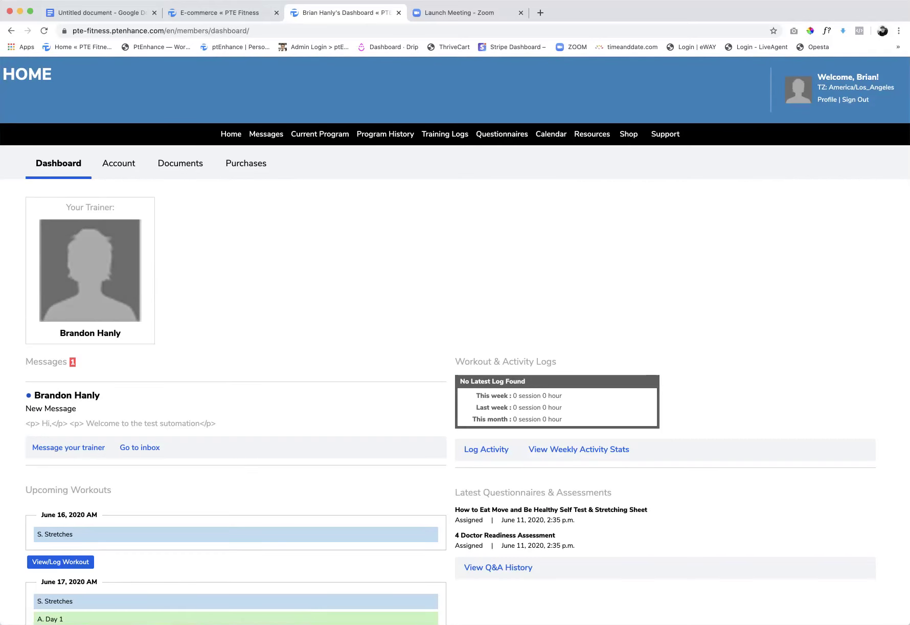
{"action": "mouse_move", "coordinate": [552, 134]}
{"action": "left_click", "coordinate": [581, 179]}
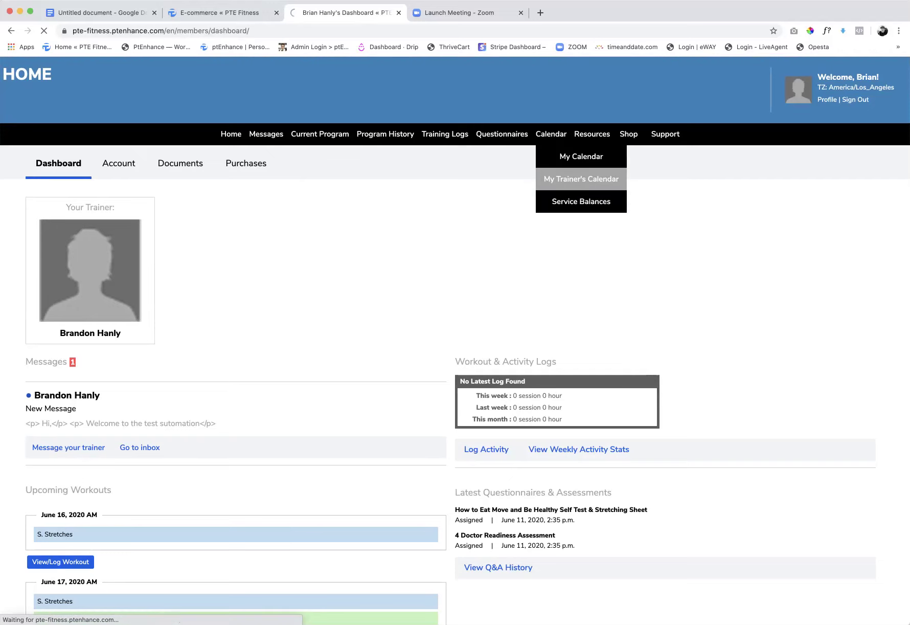
{"action": "left_click", "coordinate": [648, 235]}
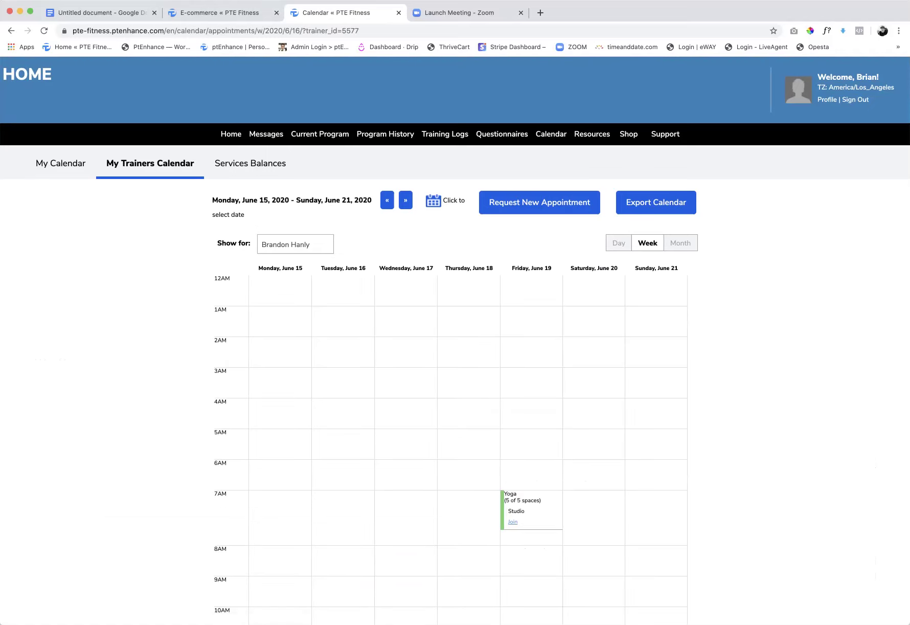
{"action": "scroll", "coordinate": [455, 358], "scroll_direction": "down", "scroll_amount": 3}
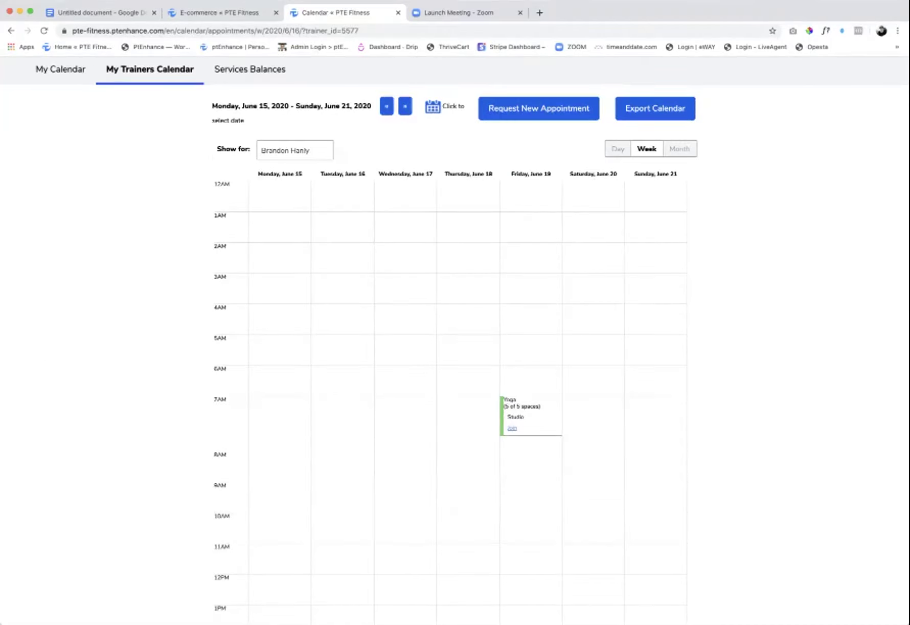
{"action": "scroll", "coordinate": [455, 338], "scroll_direction": "up", "scroll_amount": 3}
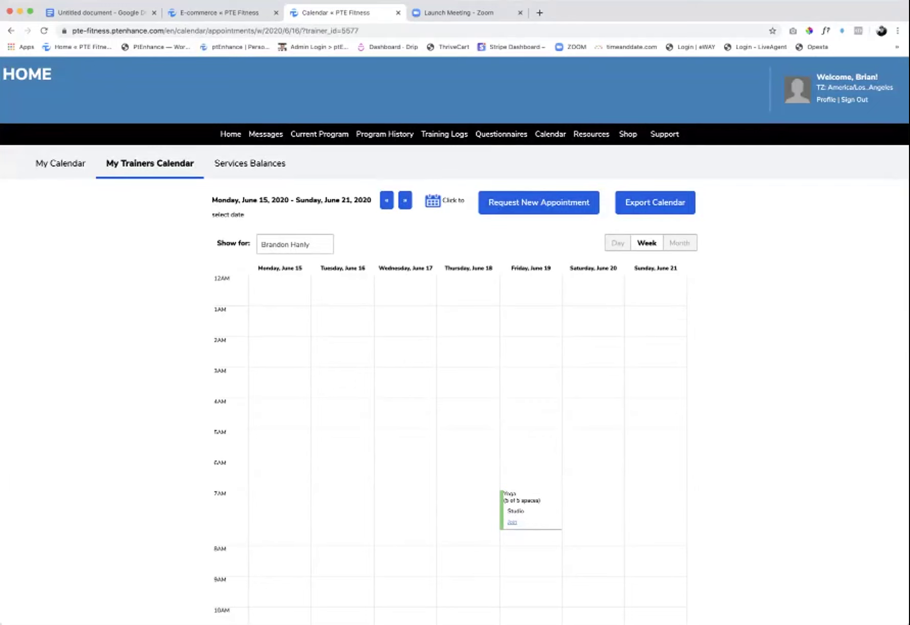
{"action": "triple_click", "coordinate": [234, 243]}
- Sign out of the client account and log back in with the saved trainer credentials
{"action": "left_click", "coordinate": [855, 99]}
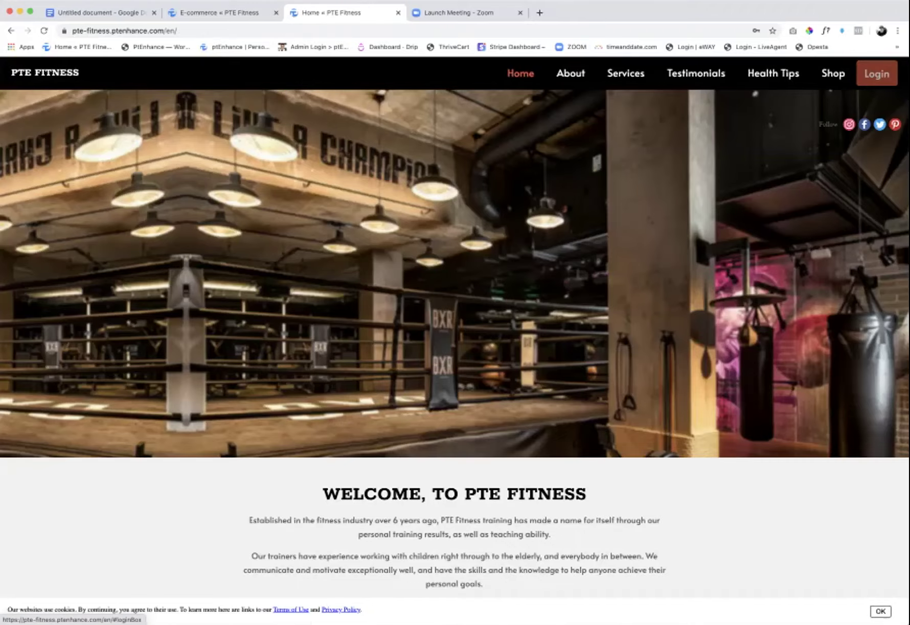
{"action": "left_click", "coordinate": [877, 73]}
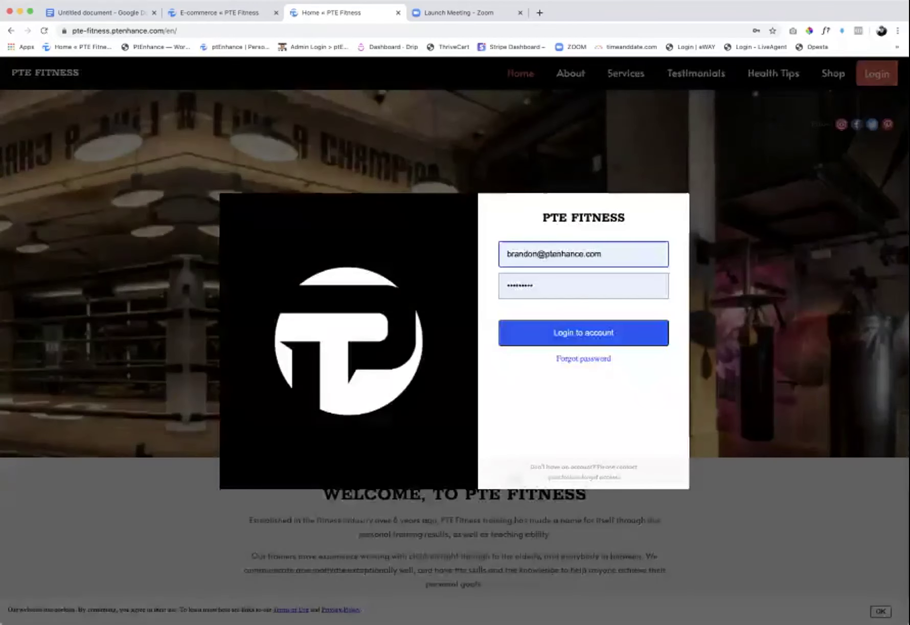
{"action": "key", "text": "Return"}
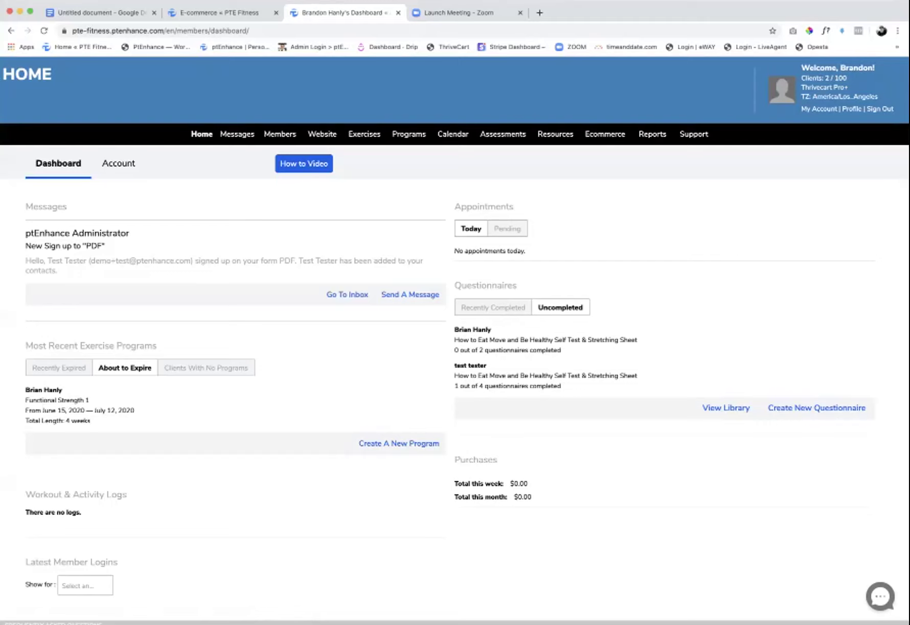
- Go to the calendar's Service Types settings
{"action": "mouse_move", "coordinate": [605, 134]}
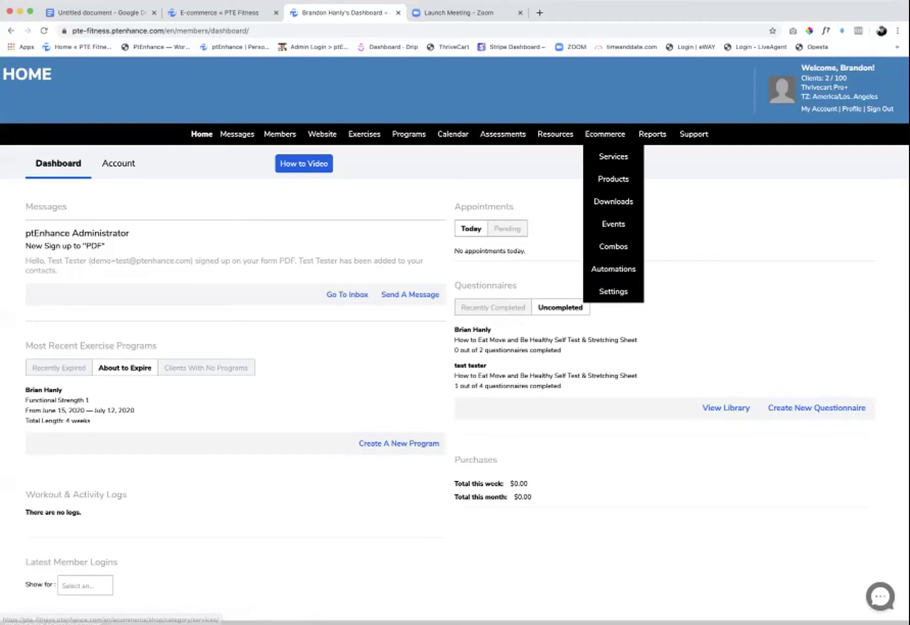
{"action": "mouse_move", "coordinate": [613, 291]}
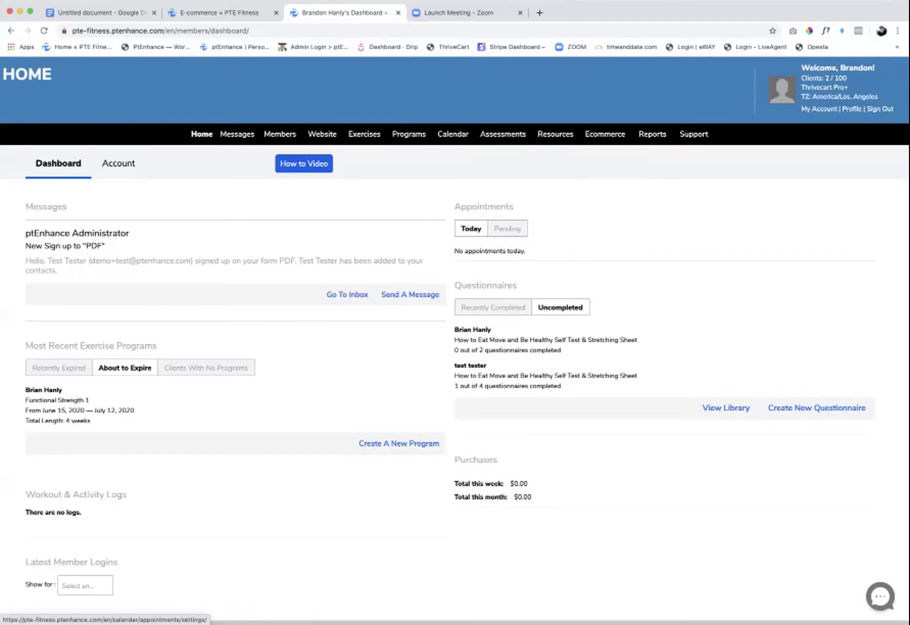
{"action": "mouse_move", "coordinate": [453, 134]}
{"action": "mouse_move", "coordinate": [483, 246]}
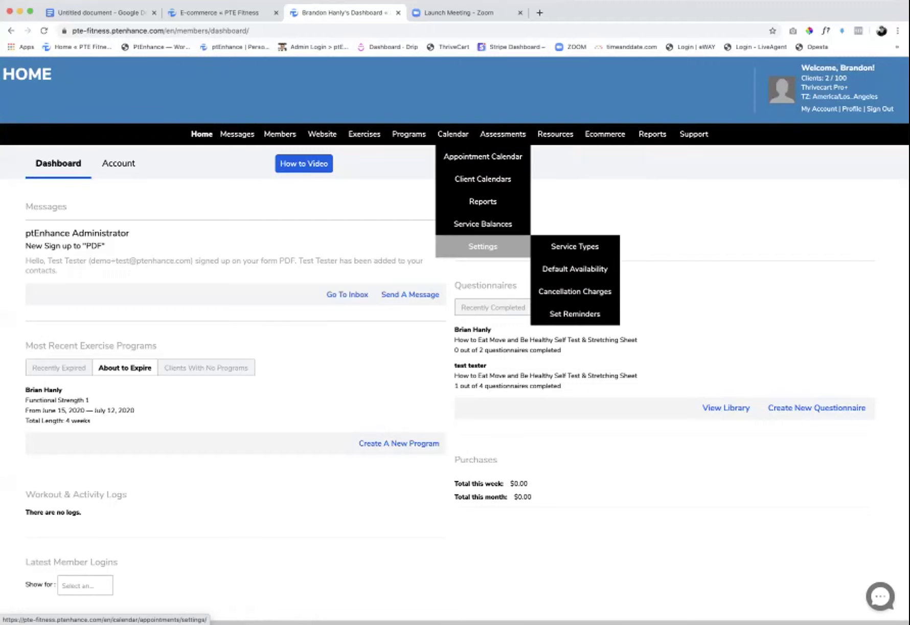
{"action": "left_click", "coordinate": [575, 246]}
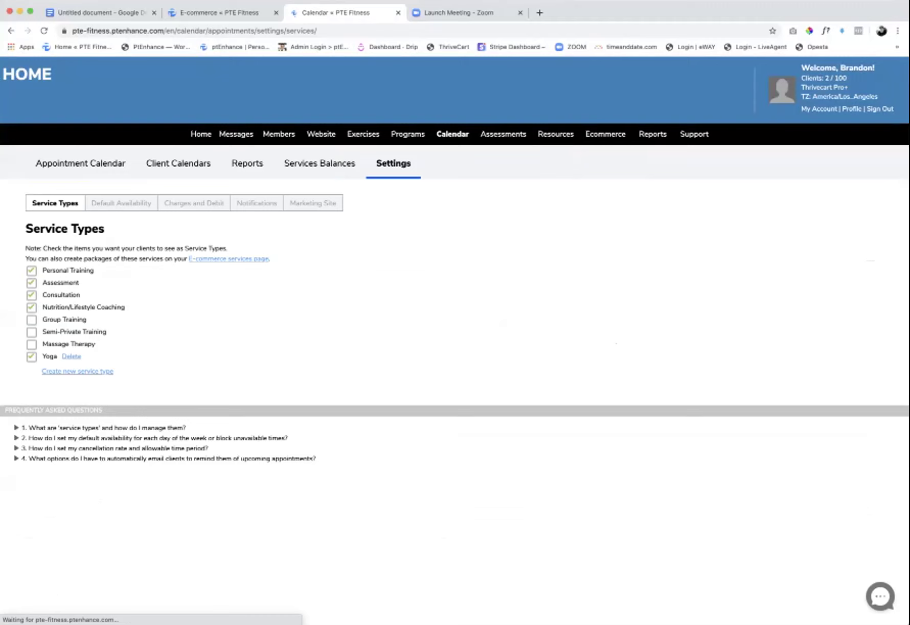
- Save a new service type typed as 'Plaiates' (Pilates), then go to the Ecommerce Services list
{"action": "left_click", "coordinate": [77, 371]}
{"action": "left_click", "coordinate": [77, 372]}
{"action": "type", "text": "Plaia"}
{"action": "type", "text": "tes"}
{"action": "key", "text": "Return"}
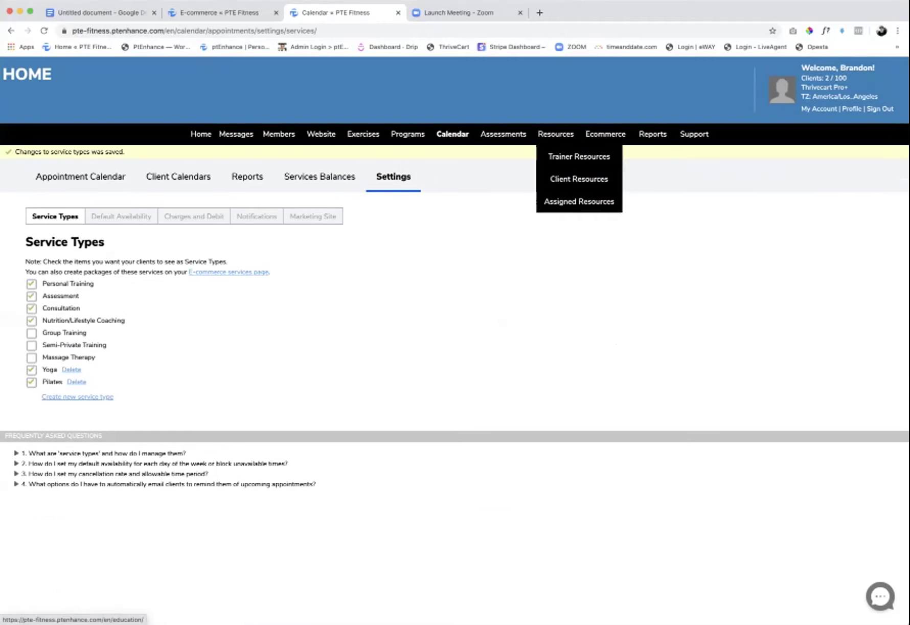
{"action": "left_click", "coordinate": [614, 156]}
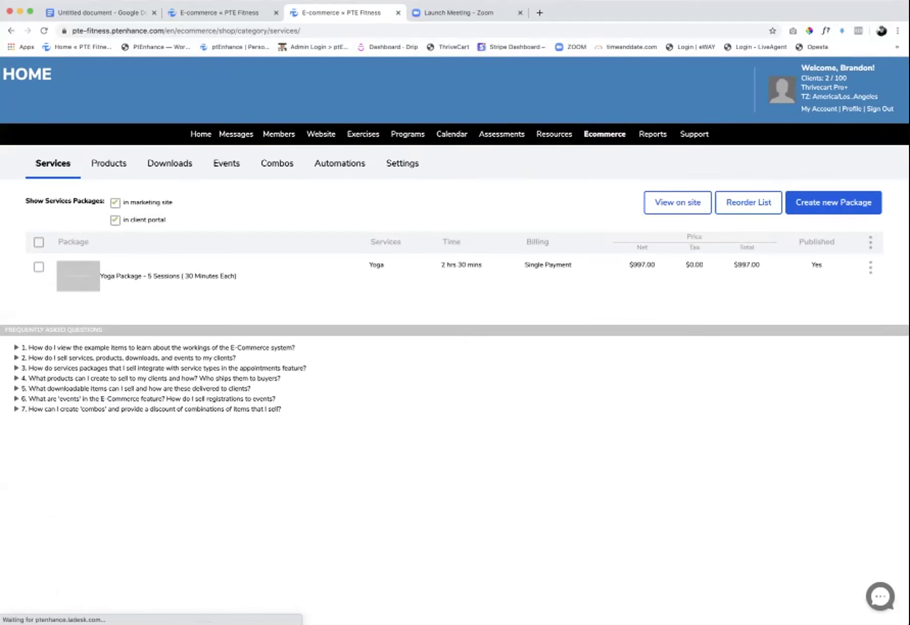
- Start a new service package named 'Pilates 10 Sessions (55 Minute Class)'
{"action": "left_click", "coordinate": [834, 202]}
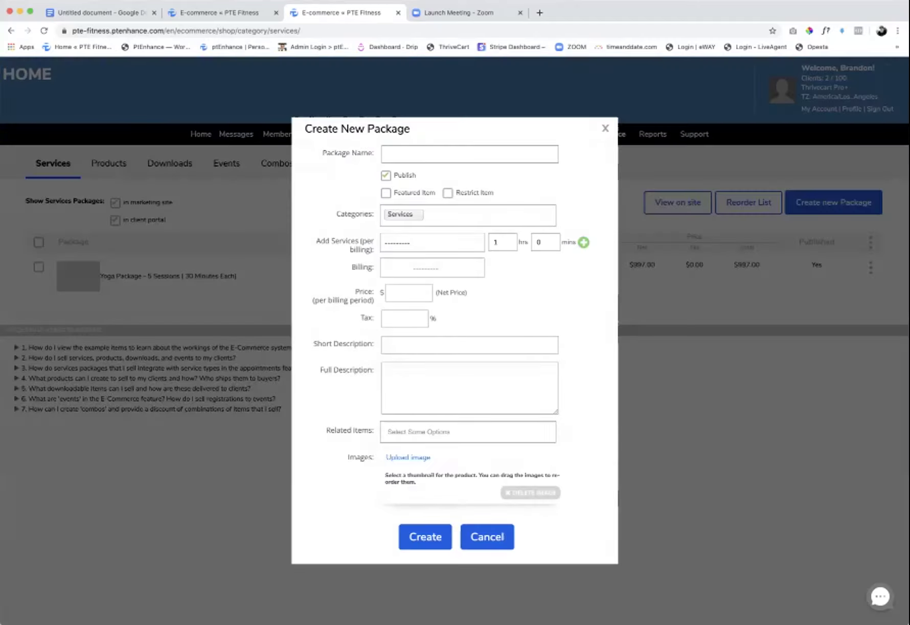
{"action": "left_click", "coordinate": [469, 154]}
{"action": "type", "text": "Pilates"}
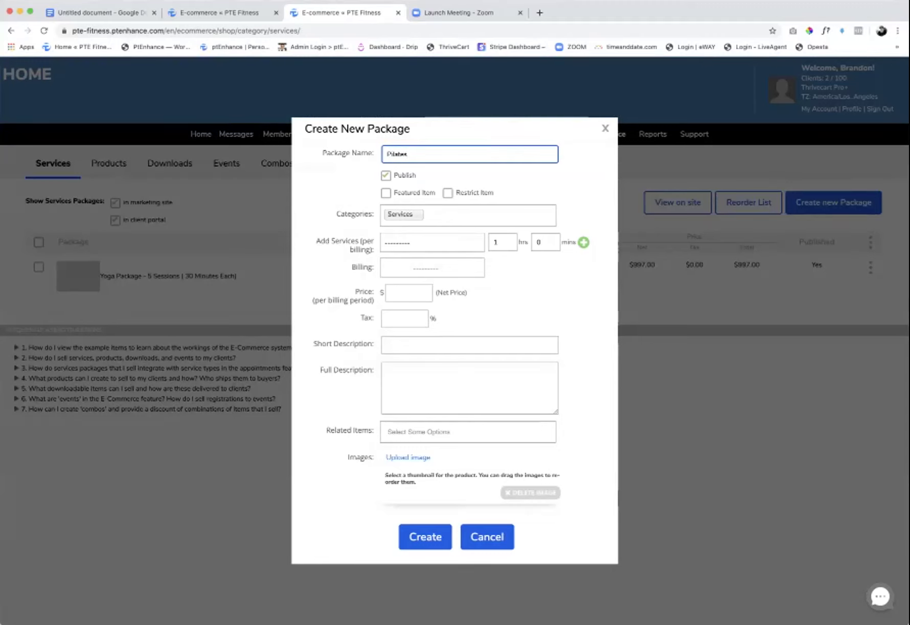
{"action": "type", "text": " 10 Sessions (55 Minute"}
{"action": "key", "text": "BackSpace"}
{"action": "key", "text": "BackSpace"}
{"action": "key", "text": "BackSpace"}
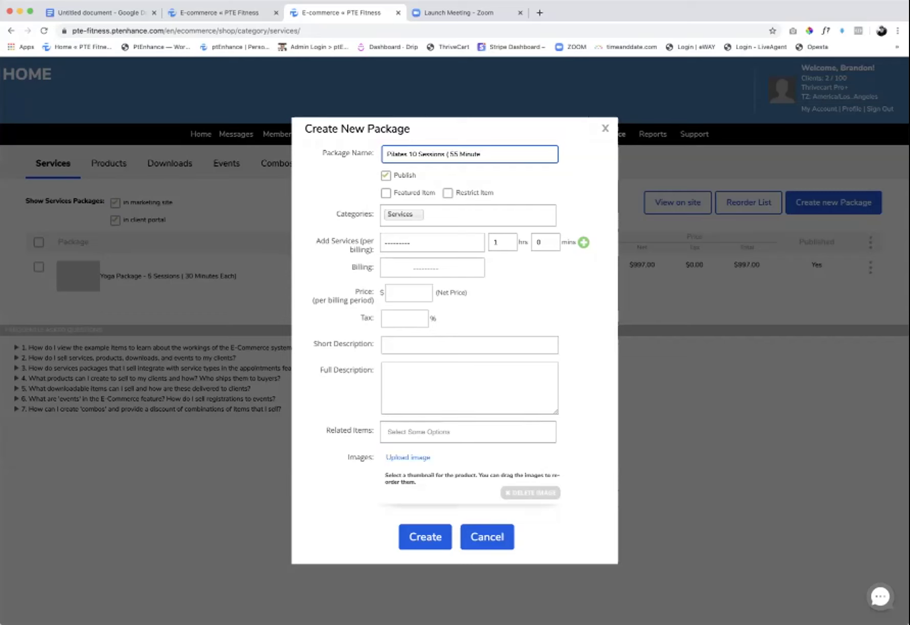
{"action": "type", "text": "C"}
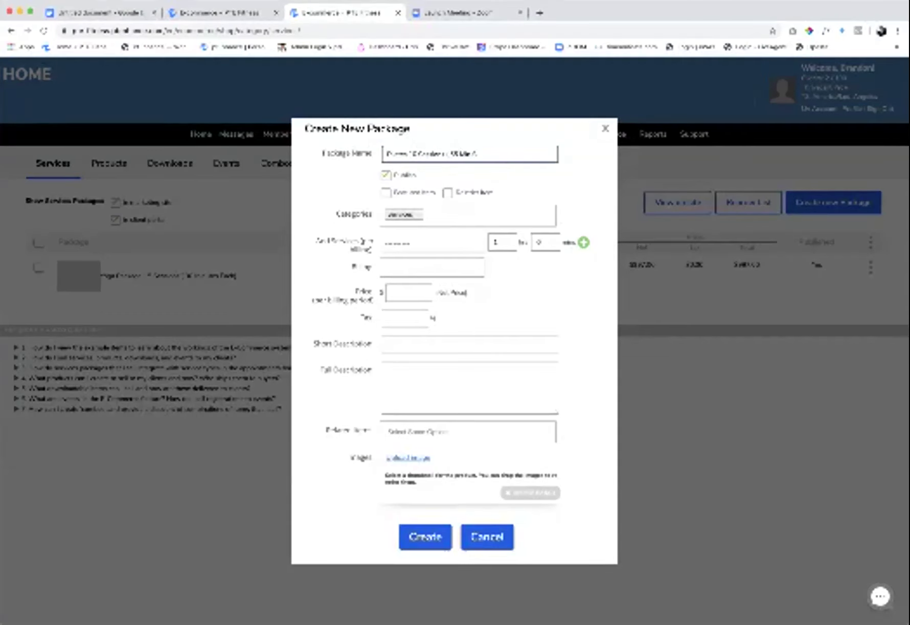
{"action": "type", "text": "lass)"}
- Set the package duration to 2 hours 30 minutes with Single Session billing
{"action": "left_click", "coordinate": [501, 242]}
{"action": "key", "text": "BackSpace"}
{"action": "type", "text": "2"}
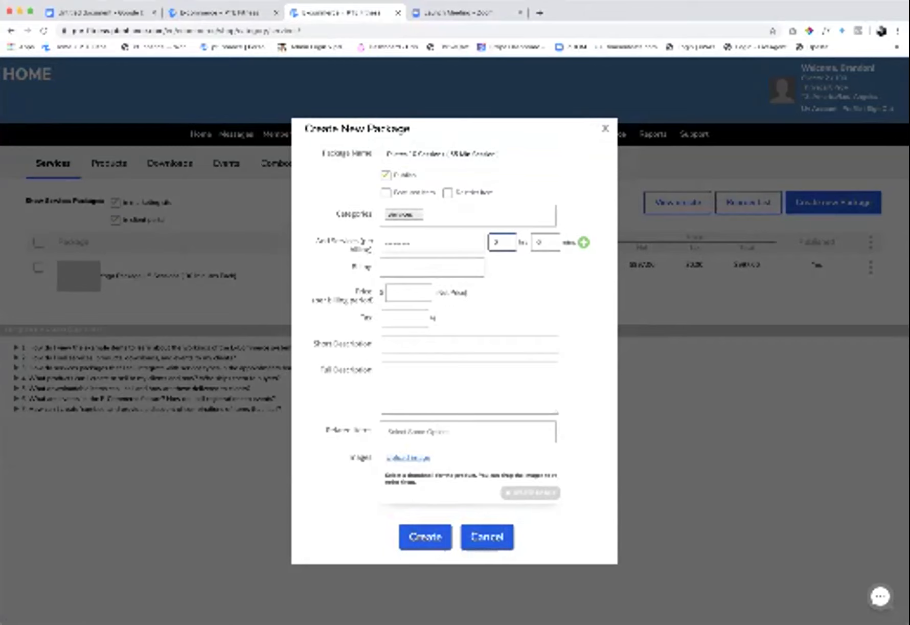
{"action": "key", "text": "Tab"}
{"action": "type", "text": "30"}
{"action": "key", "text": "Tab"}
{"action": "key", "text": "space"}
{"action": "key", "text": "Down"}
{"action": "key", "text": "Return"}
- Enter price 100, tax rate 0, and 'Test'/'test' as short and full descriptions
{"action": "key", "text": "Tab"}
{"action": "type", "text": "100"}
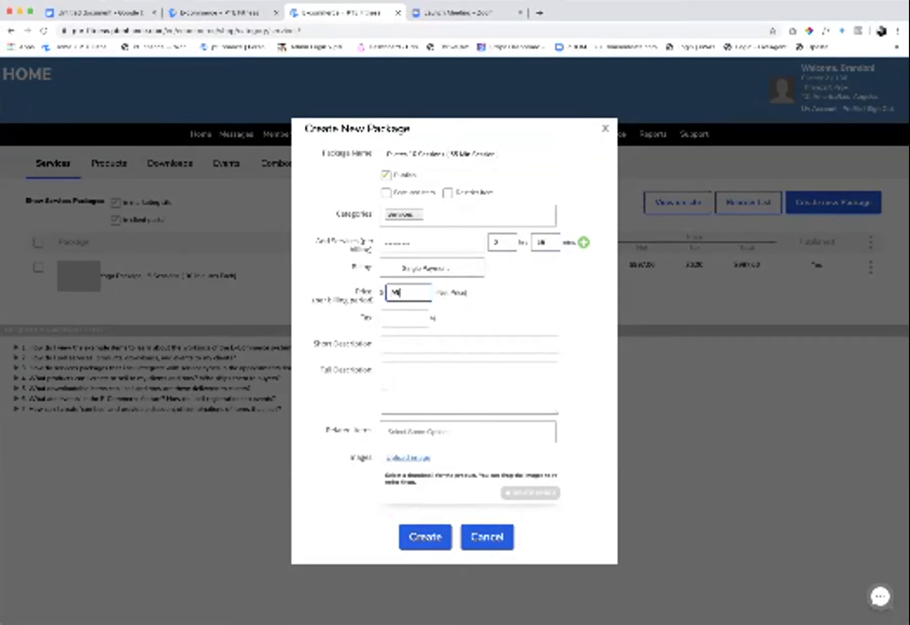
{"action": "key", "text": "Tab"}
{"action": "type", "text": "0"}
{"action": "key", "text": "Tab"}
{"action": "type", "text": "Test"}
{"action": "key", "text": "Tab"}
{"action": "type", "text": "test"}
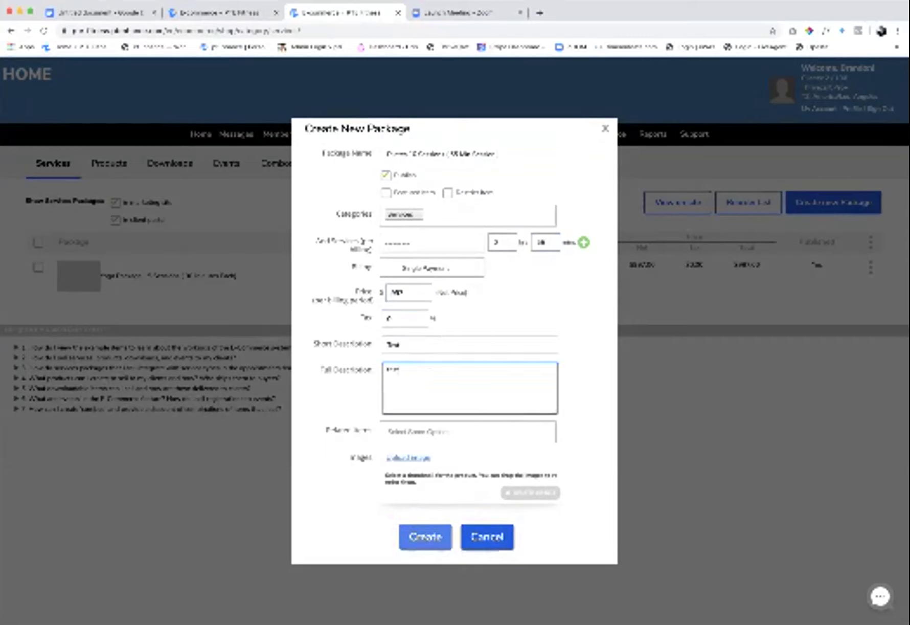
- Choose Pilates as the package's service and create the package
{"action": "left_click", "coordinate": [424, 537]}
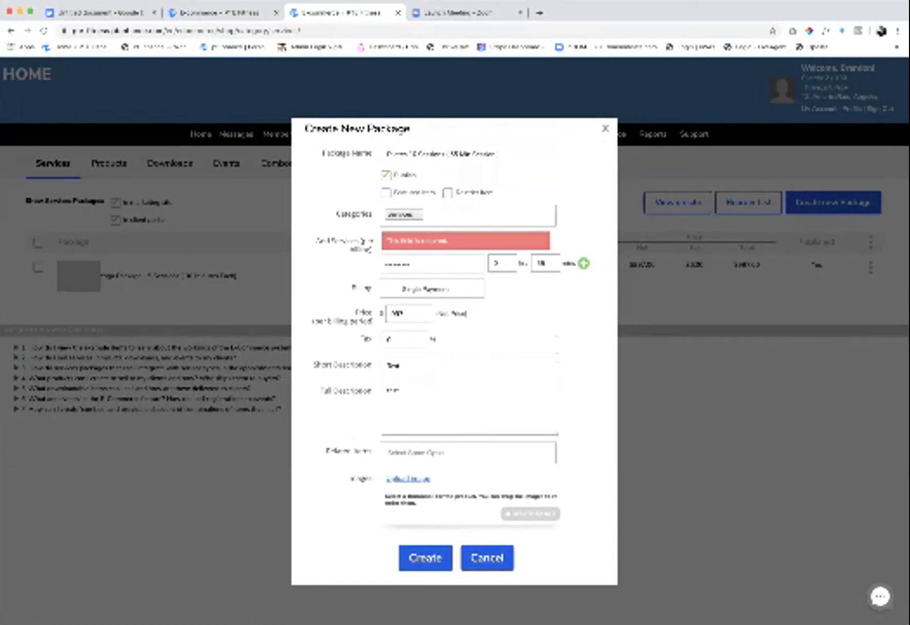
{"action": "left_click", "coordinate": [432, 264]}
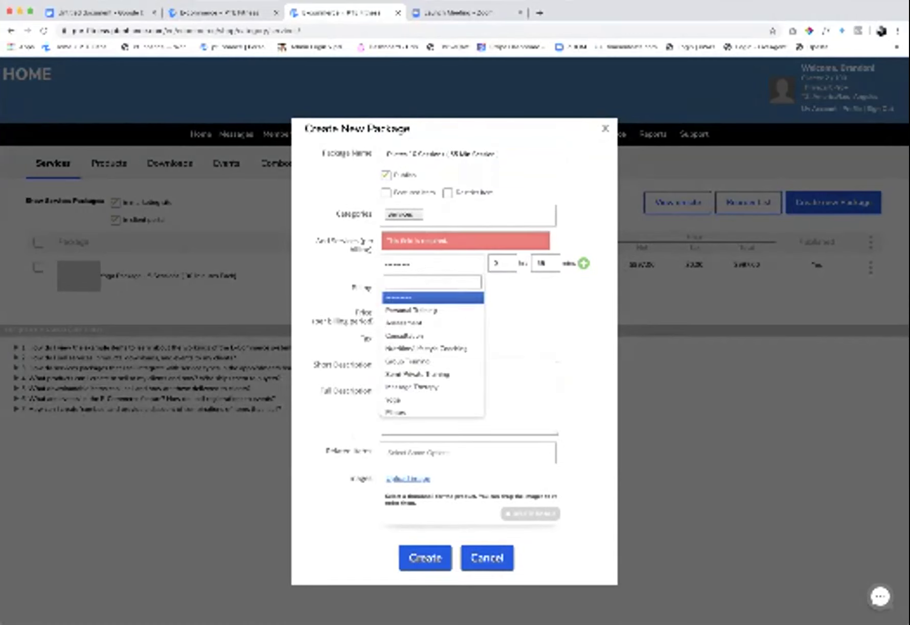
{"action": "key", "text": "Down"}
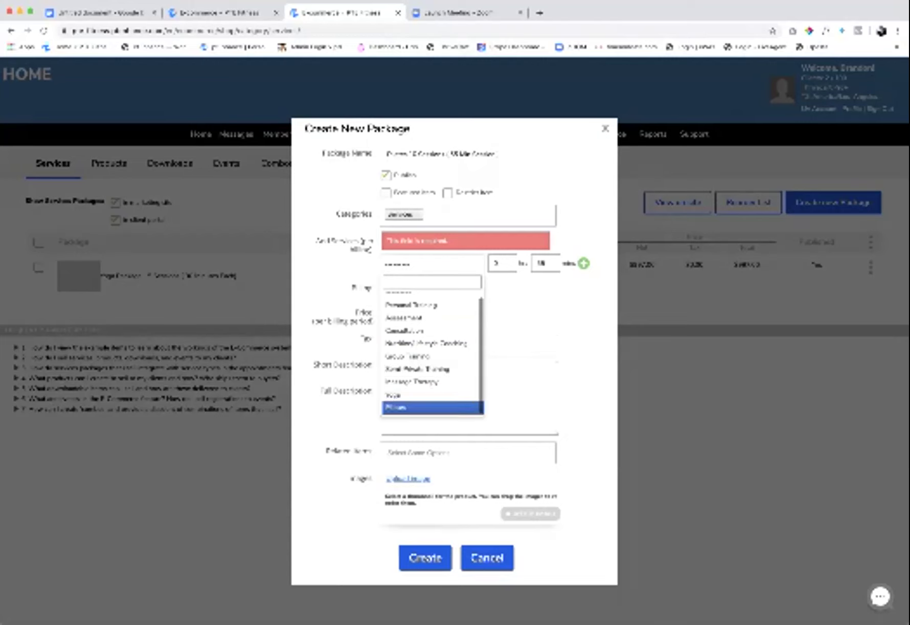
{"action": "key", "text": "Return"}
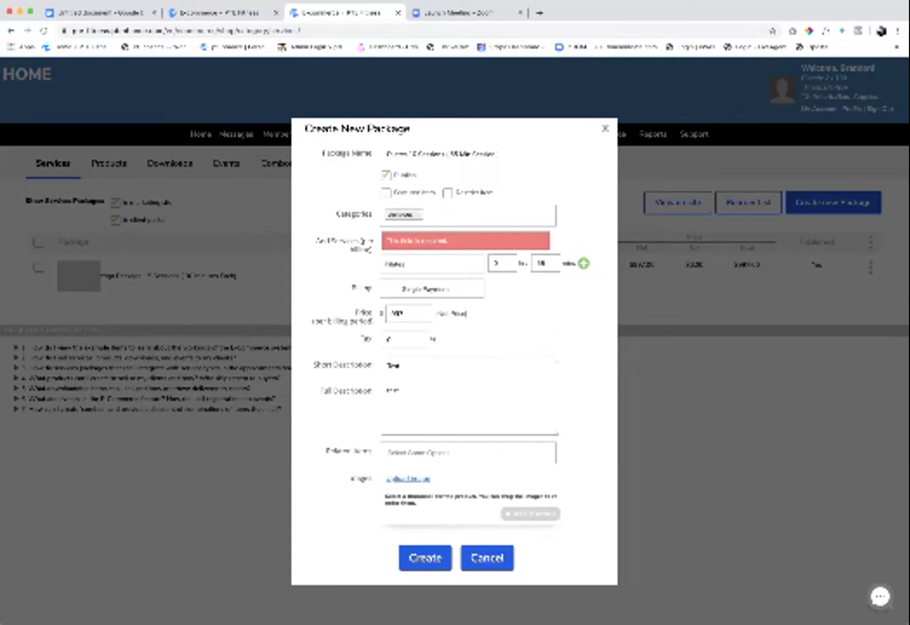
{"action": "left_click", "coordinate": [424, 557]}
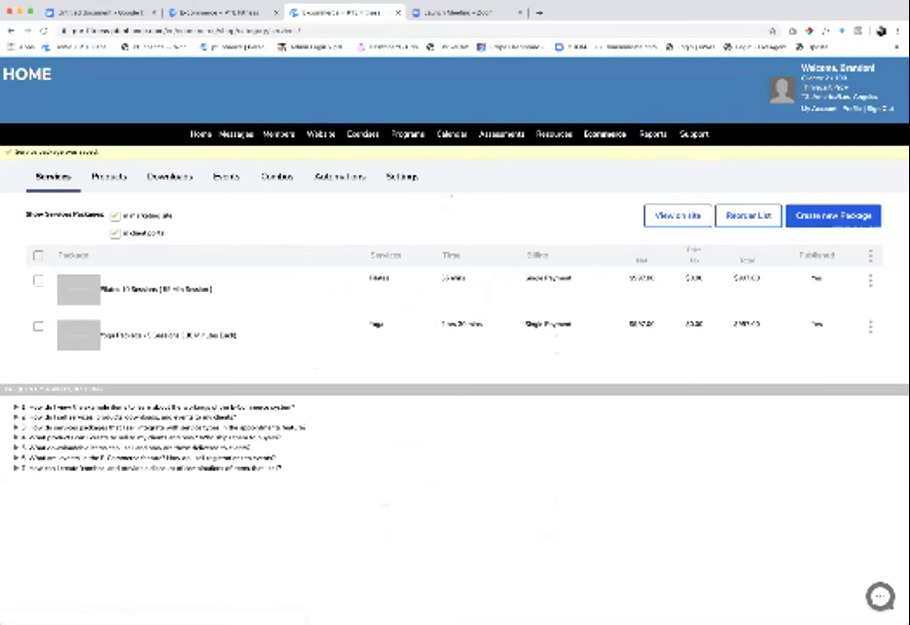
- Filter Service Balances to a single client, then go to the appointment calendar
{"action": "mouse_move", "coordinate": [278, 134]}
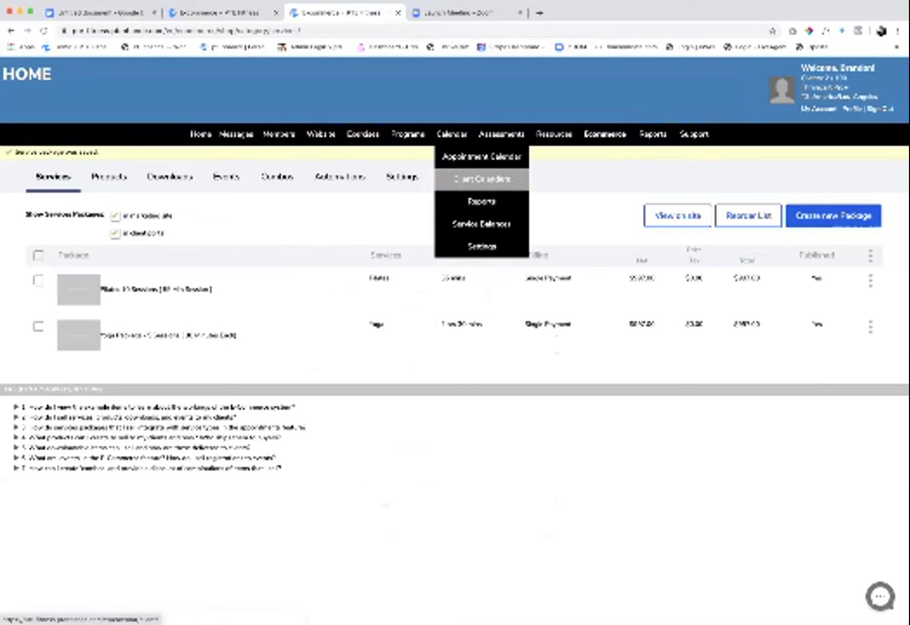
{"action": "left_click", "coordinate": [481, 224]}
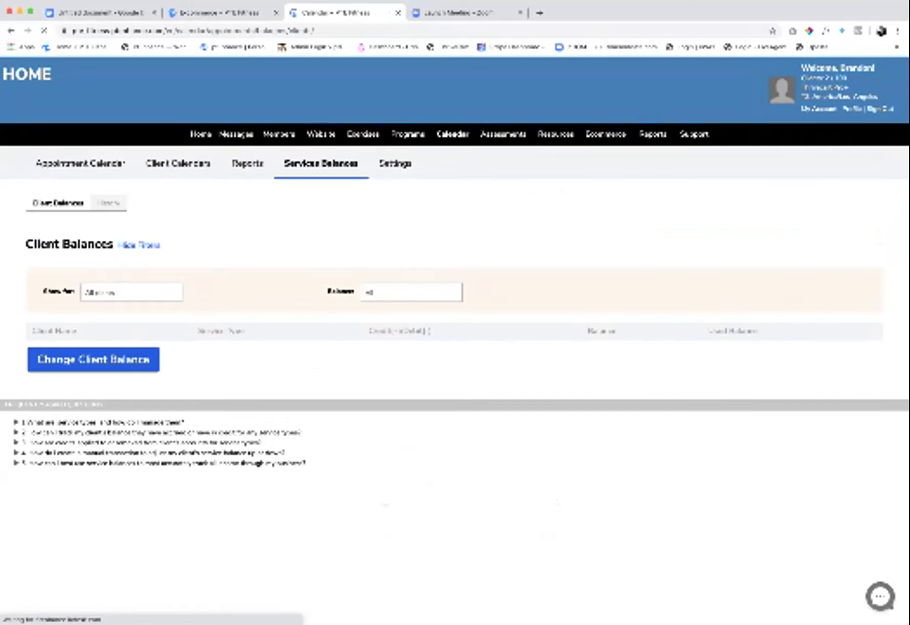
{"action": "left_click", "coordinate": [130, 292]}
{"action": "key", "text": "Return"}
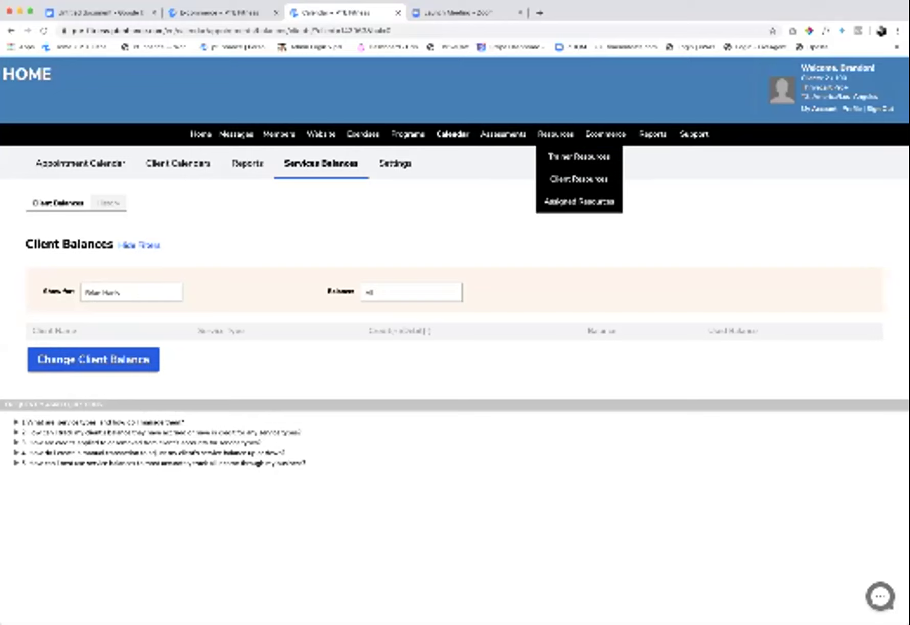
{"action": "mouse_move", "coordinate": [453, 134]}
{"action": "left_click", "coordinate": [482, 156]}
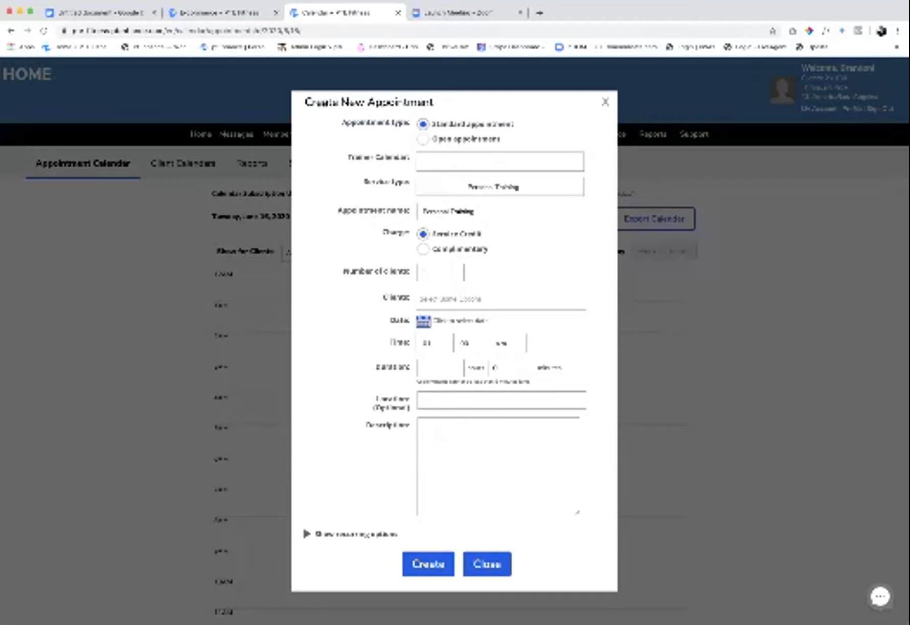
- Start a Pilates appointment on the trainer's calendar for June 18 at 08:00
{"action": "left_click", "coordinate": [500, 162]}
{"action": "key", "text": "Return"}
{"action": "key", "text": "Down"}
{"action": "key", "text": "Down"}
{"action": "key", "text": "Down"}
{"action": "key", "text": "Down"}
{"action": "key", "text": "Down"}
{"action": "key", "text": "Down"}
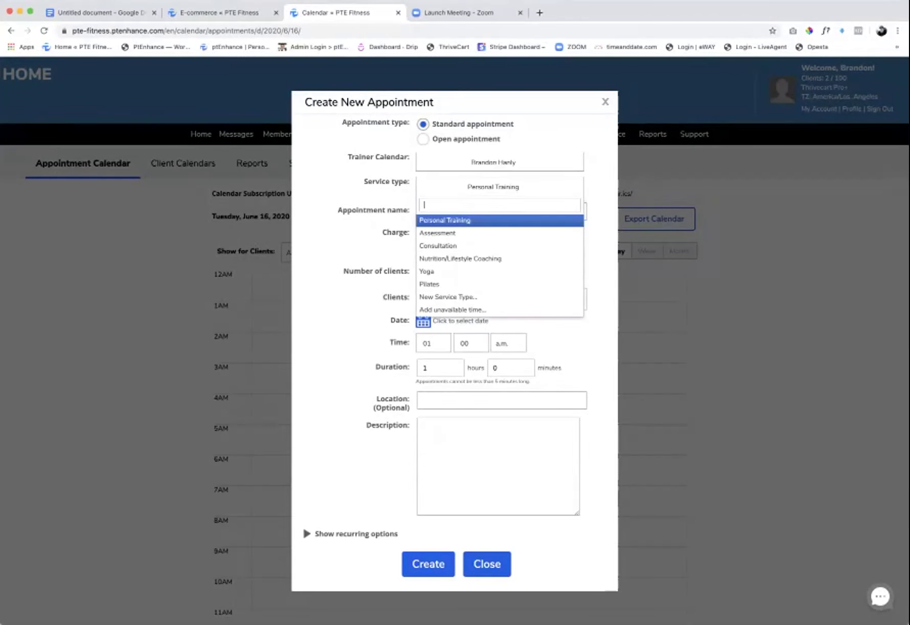
{"action": "key", "text": "Return"}
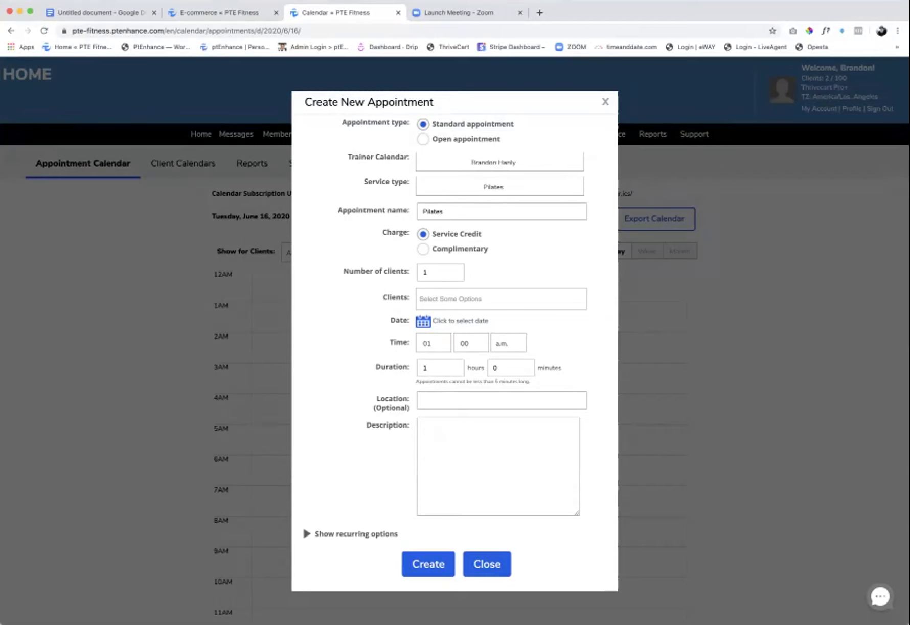
{"action": "key", "text": "Return"}
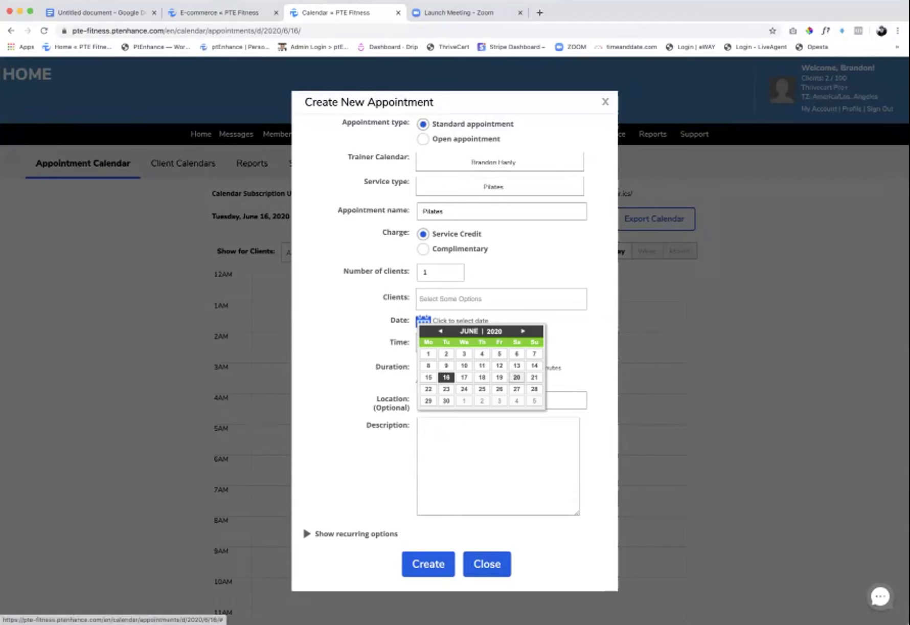
{"action": "left_click", "coordinate": [482, 377]}
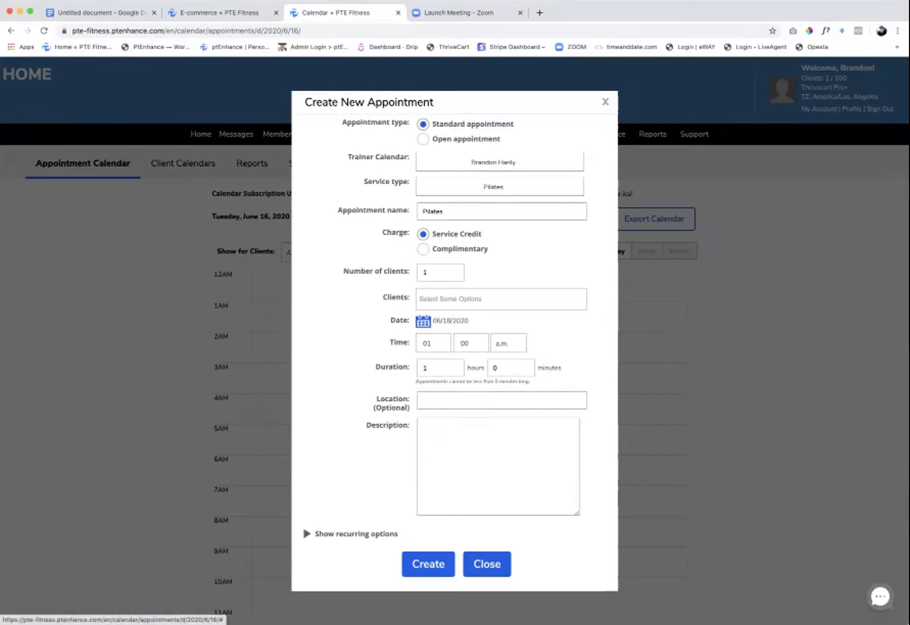
{"action": "left_click", "coordinate": [433, 344]}
{"action": "left_click", "coordinate": [423, 466]}
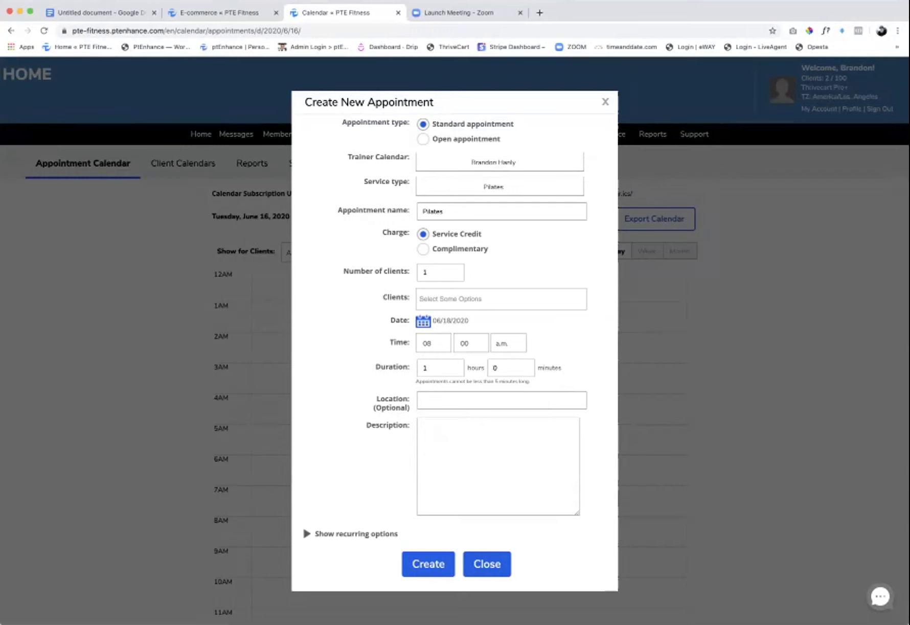
- Set the duration to 0 hours 55 minutes and the location to 'Pilates Studio'
{"action": "left_click", "coordinate": [439, 367]}
{"action": "key", "text": "BackSpace"}
{"action": "type", "text": "0"}
{"action": "left_click", "coordinate": [495, 368]}
{"action": "key", "text": "BackSpace"}
{"action": "type", "text": "55"}
{"action": "key", "text": "Tab"}
{"action": "type", "text": "Pilates"}
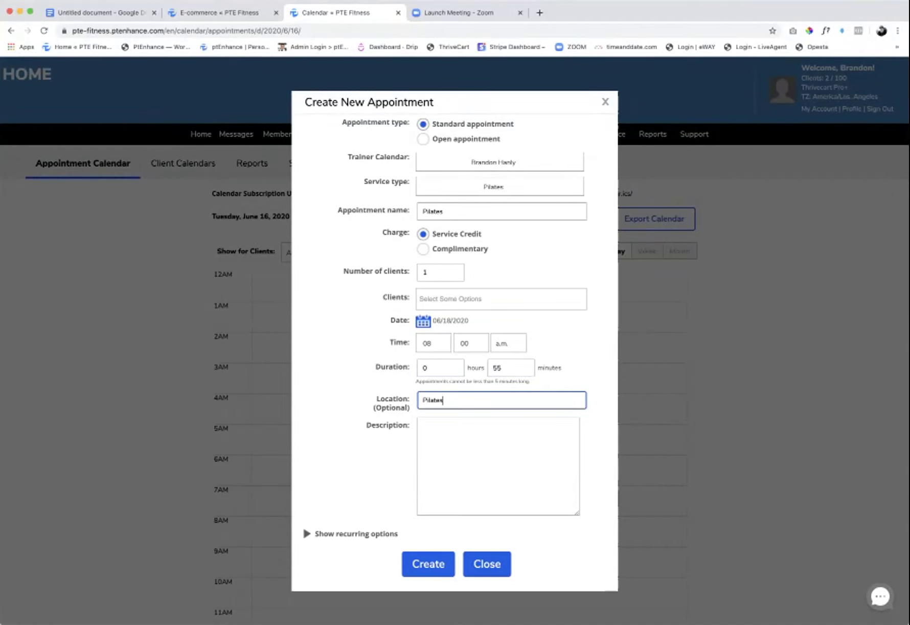
{"action": "type", "text": " Studio"}
{"action": "key", "text": "Tab"}
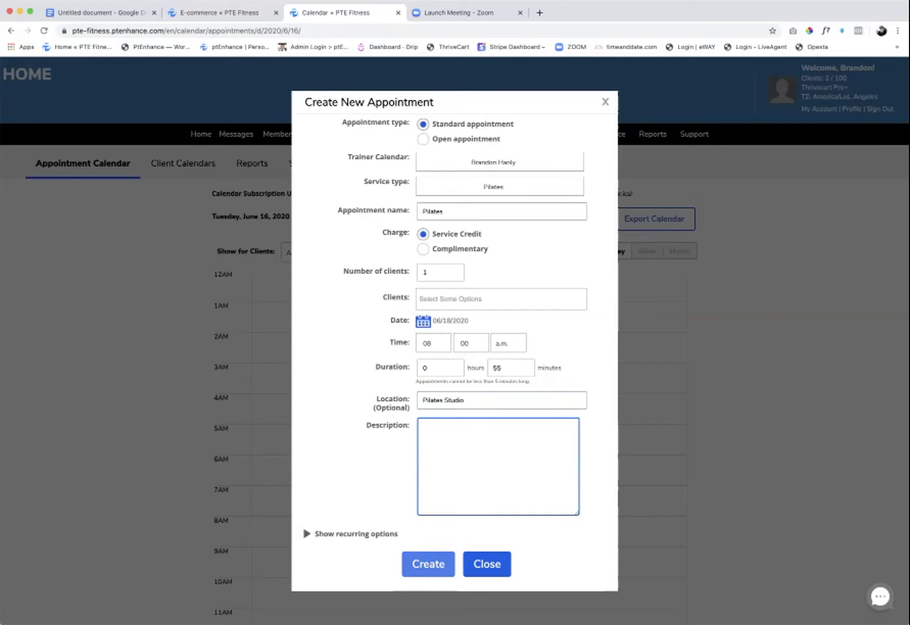
- Add the client and create the appointment, then cancel at the insufficient-balance warning
{"action": "left_click", "coordinate": [428, 564]}
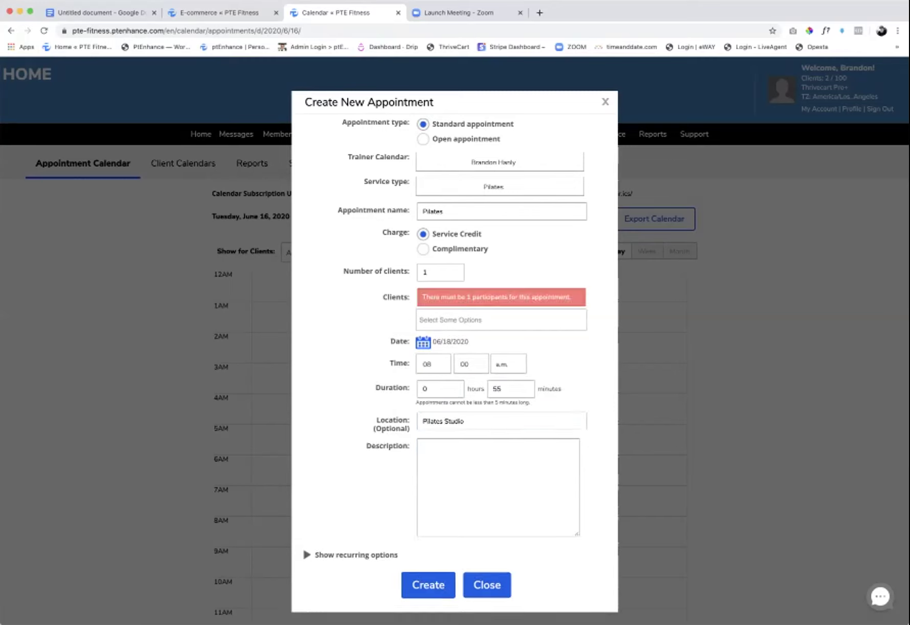
{"action": "left_click", "coordinate": [450, 319]}
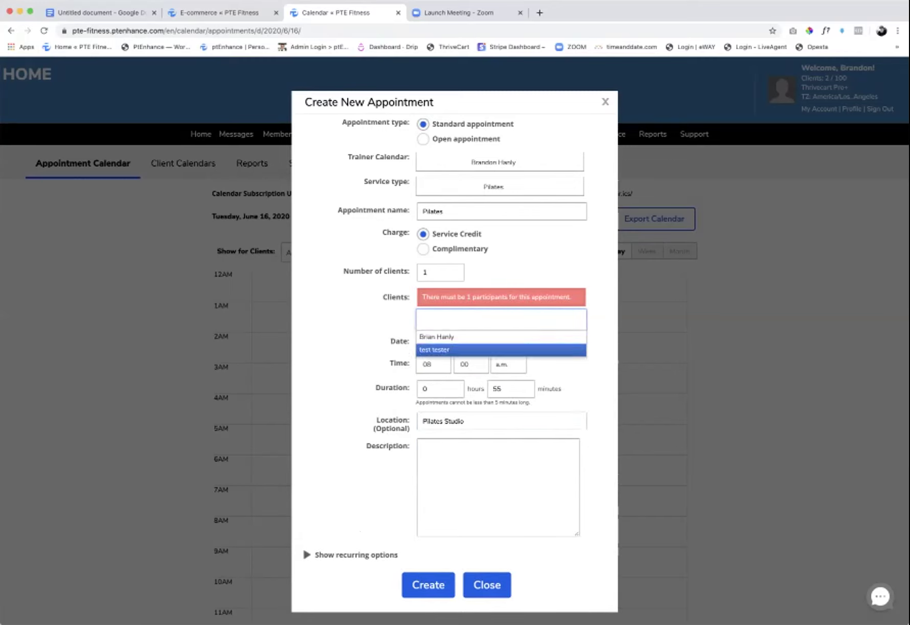
{"action": "left_click", "coordinate": [450, 337]}
{"action": "left_click", "coordinate": [428, 584]}
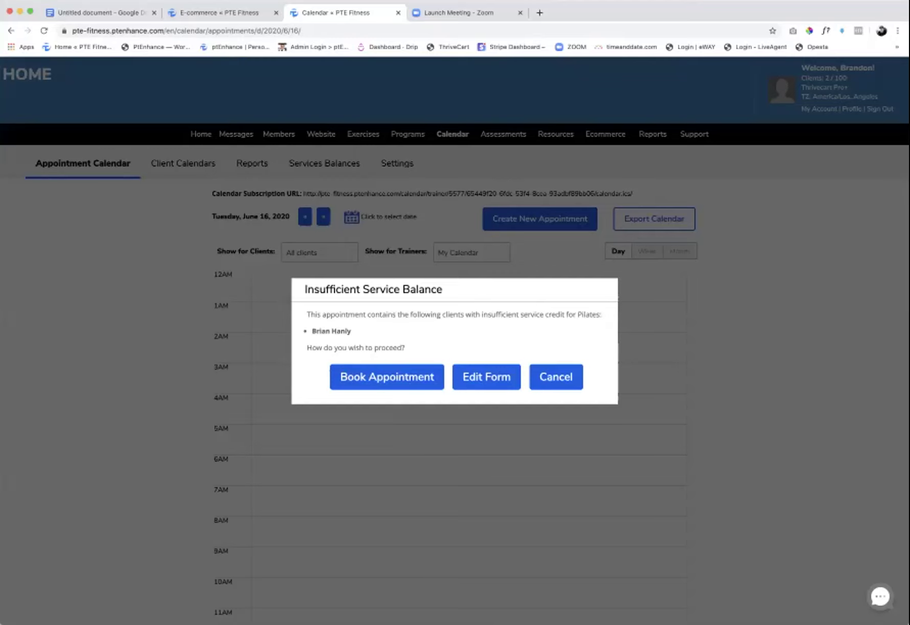
{"action": "left_click", "coordinate": [555, 376]}
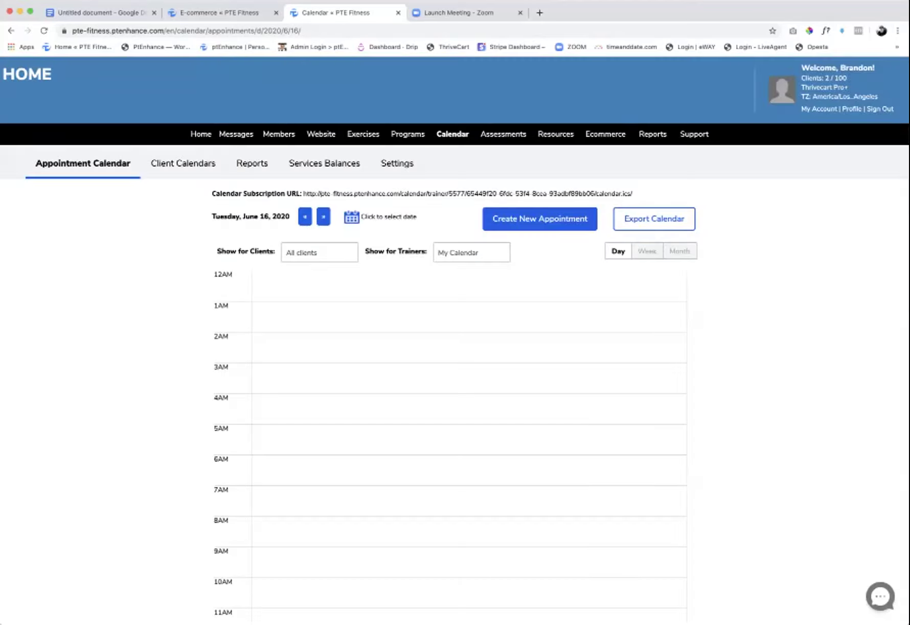
- In calendar Charges and Debit settings, leave Service Debit unchecked and save
{"action": "mouse_move", "coordinate": [453, 134]}
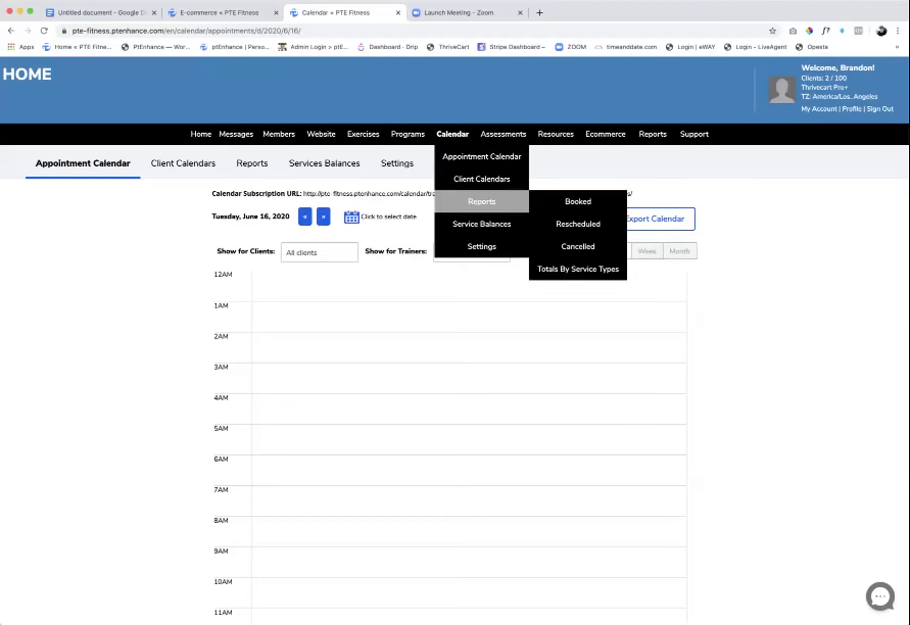
{"action": "left_click", "coordinate": [482, 246]}
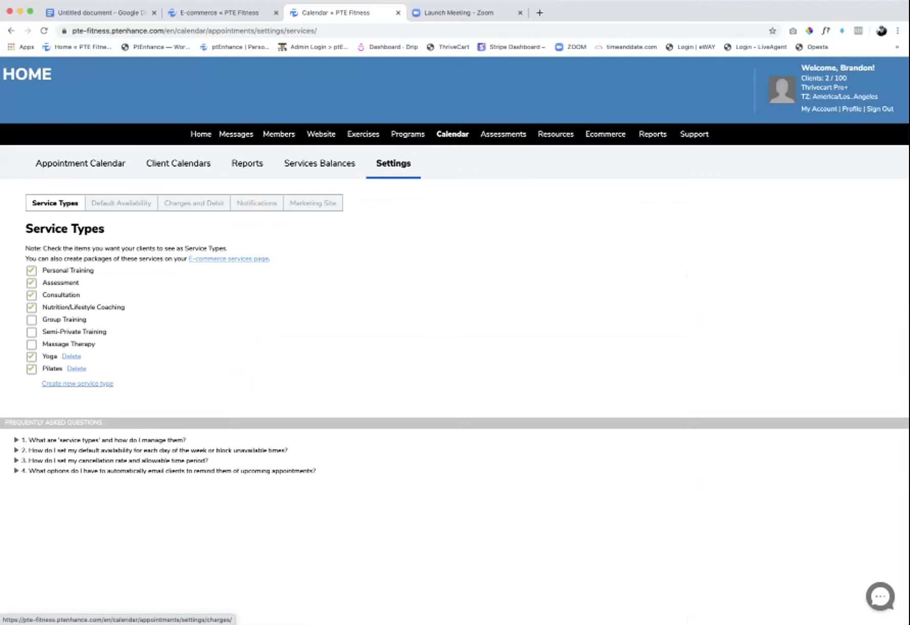
{"action": "left_click", "coordinate": [194, 203]}
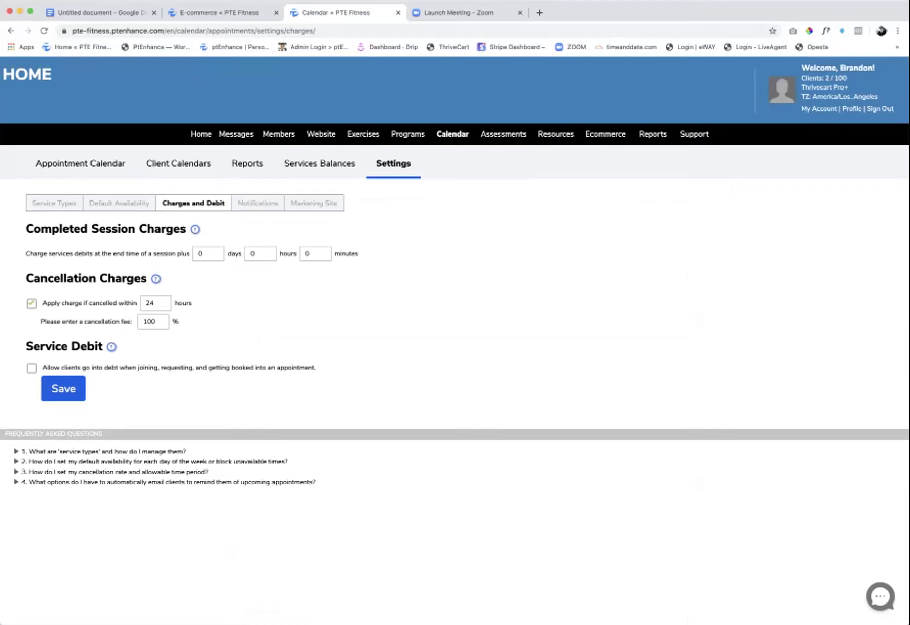
{"action": "left_click", "coordinate": [31, 368]}
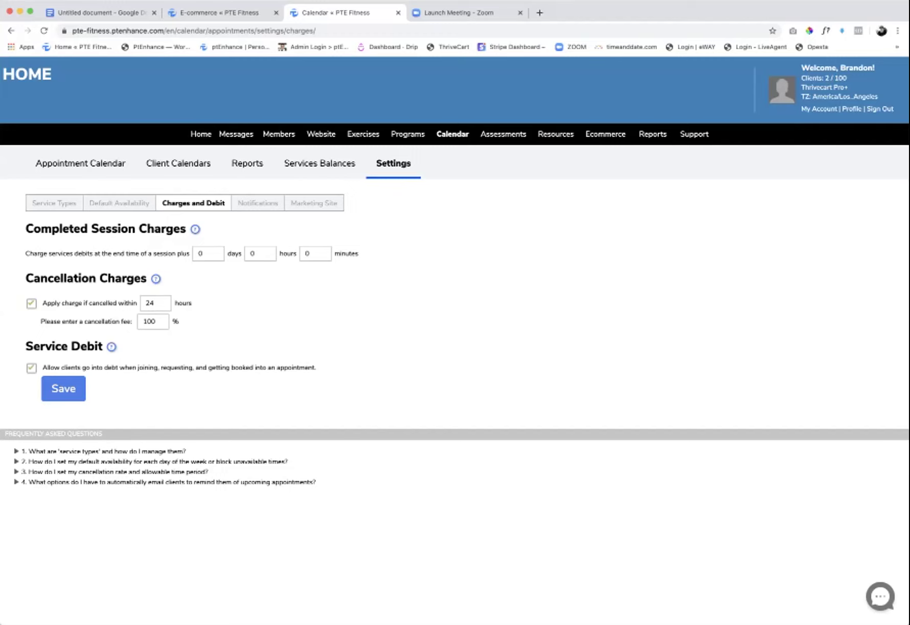
{"action": "left_click", "coordinate": [31, 368]}
{"action": "left_click", "coordinate": [64, 388]}
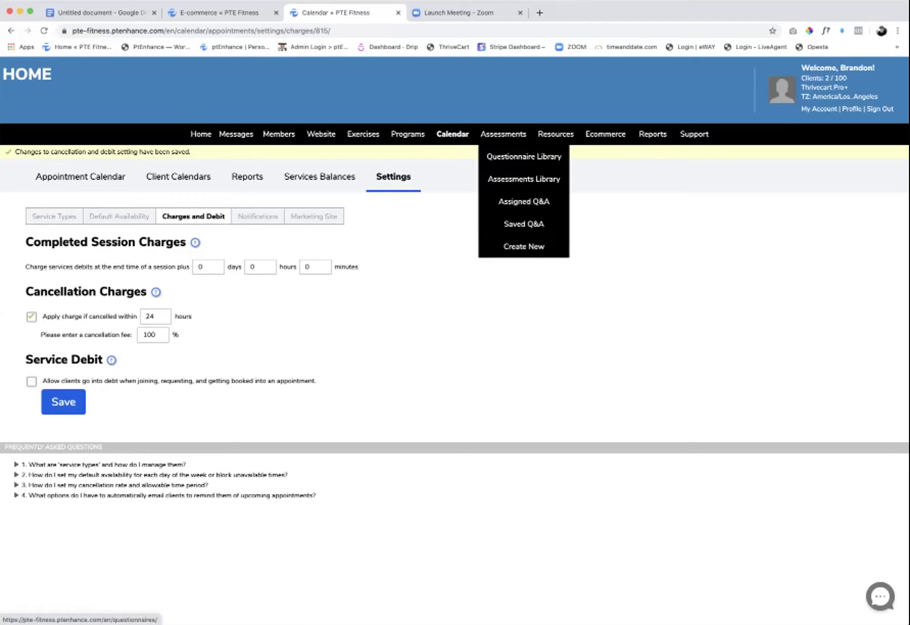
- Start a manual transaction for the client with reason Error correction
{"action": "mouse_move", "coordinate": [453, 134]}
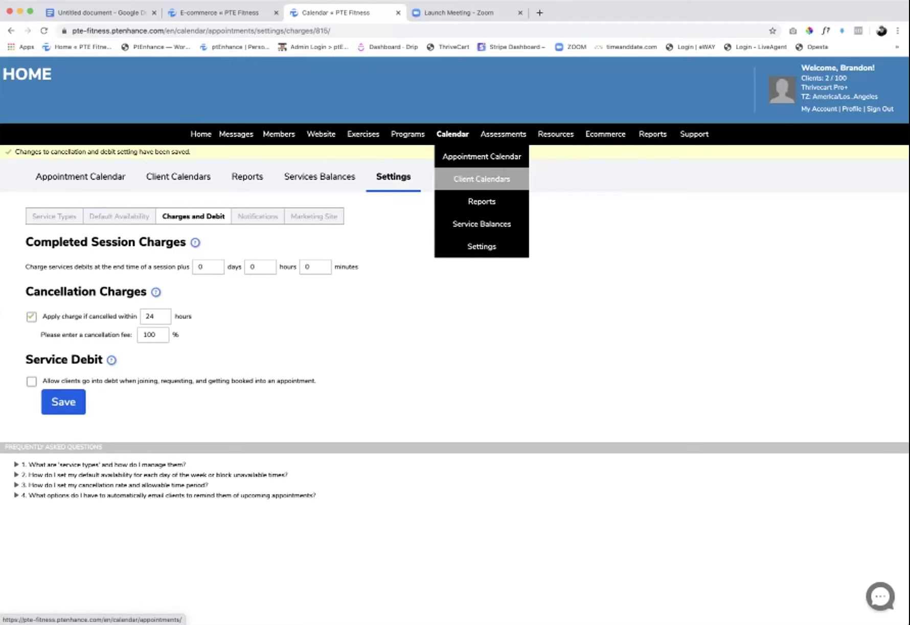
{"action": "left_click", "coordinate": [482, 224]}
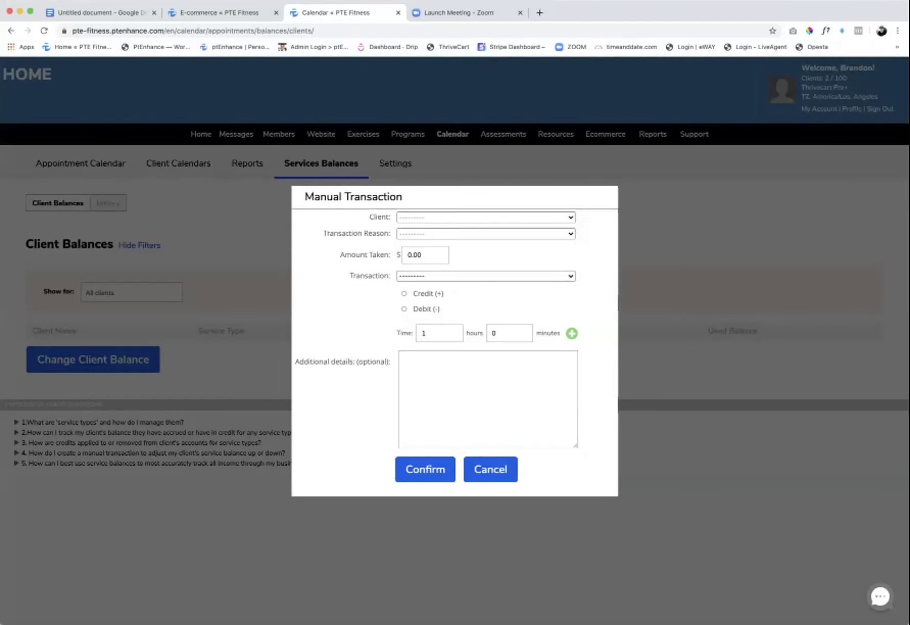
{"action": "left_click", "coordinate": [485, 217]}
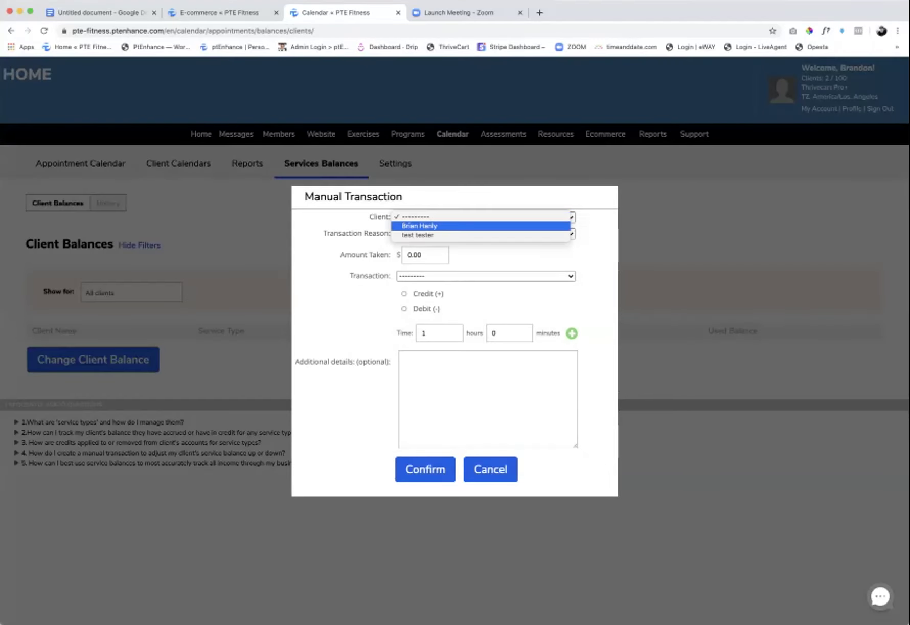
{"action": "left_click", "coordinate": [419, 225]}
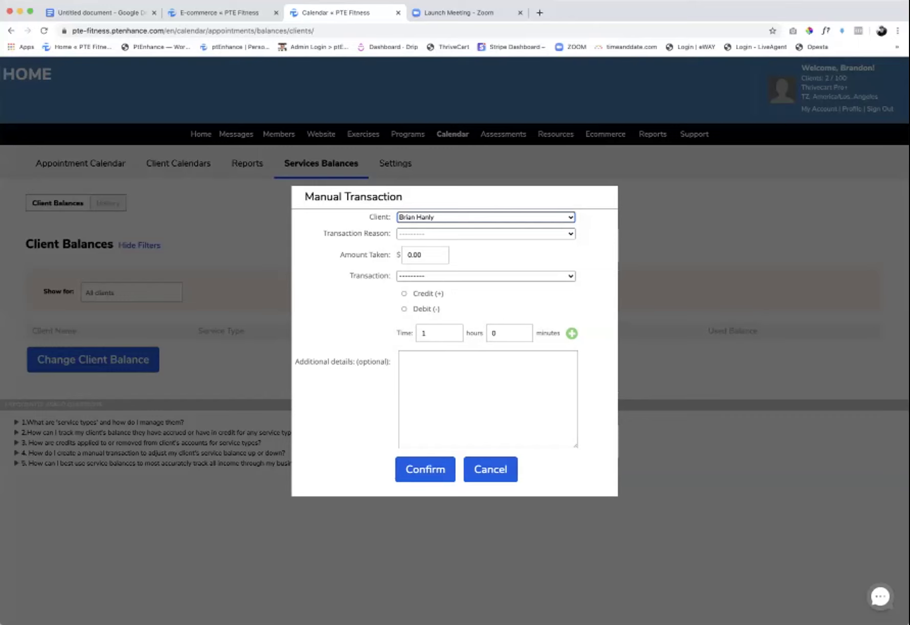
{"action": "left_click", "coordinate": [486, 234]}
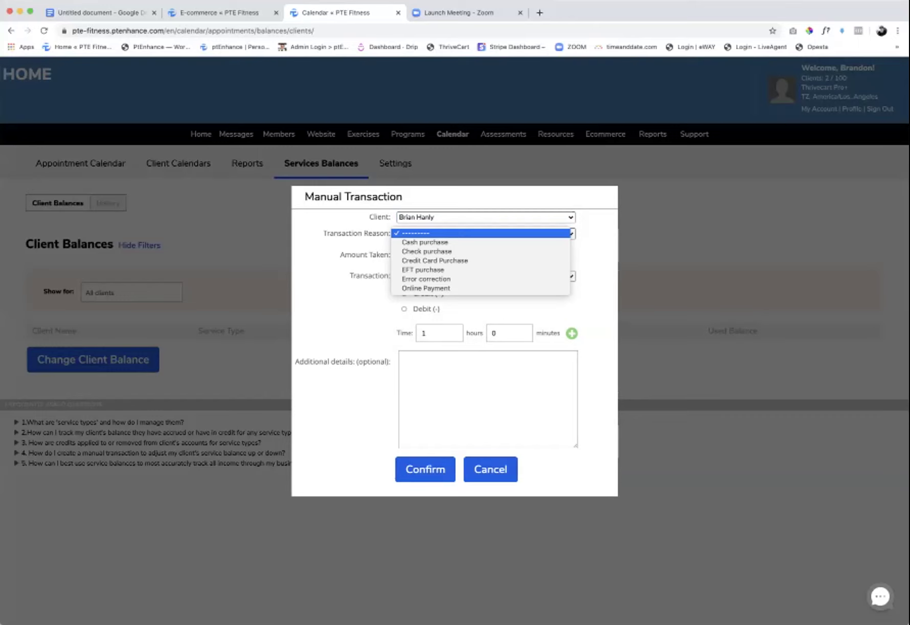
{"action": "key", "text": "Down"}
{"action": "key", "text": "Down"}
{"action": "key", "text": "Down"}
{"action": "key", "text": "Down"}
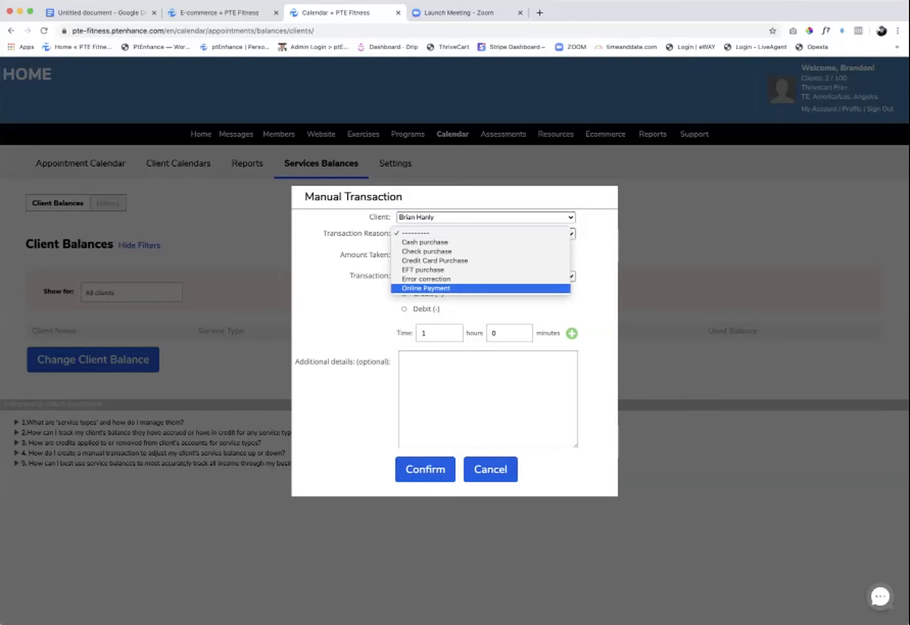
{"action": "key", "text": "Up"}
{"action": "key", "text": "Return"}
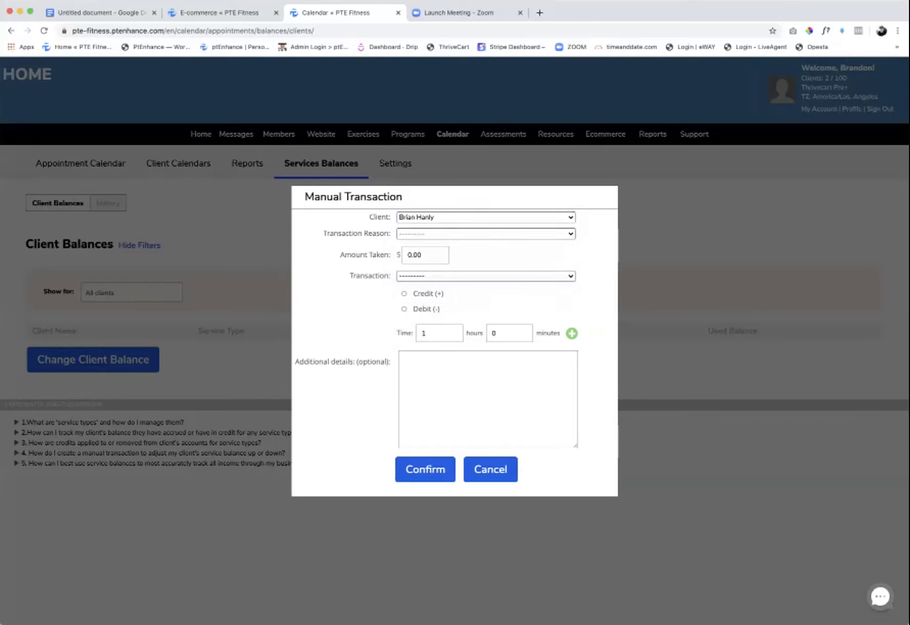
{"action": "key", "text": "Tab"}
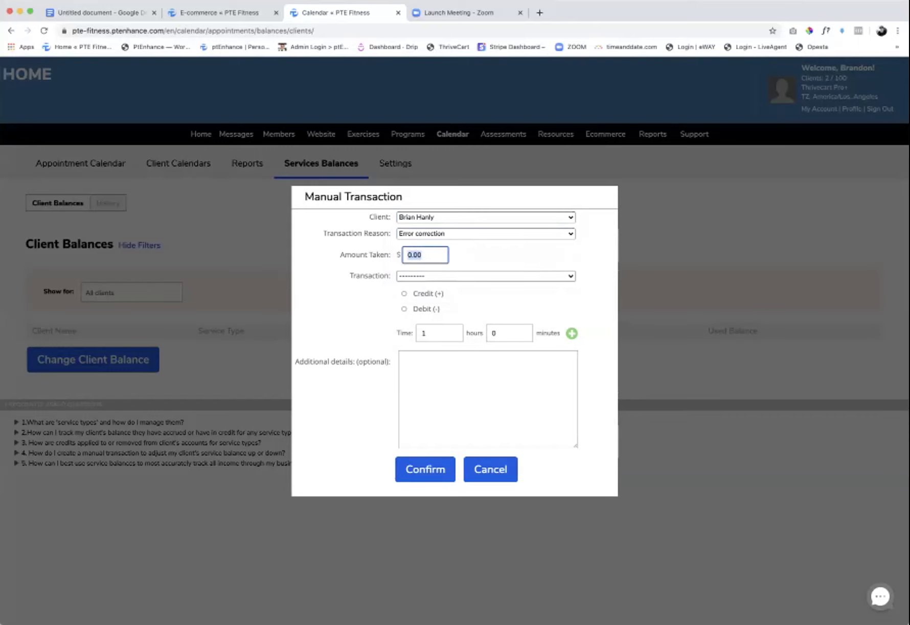
- Set the transaction to a Pilates credit (+) of 5 hours
{"action": "key", "text": "Tab"}
{"action": "key", "text": "space"}
{"action": "key", "text": "y"}
{"action": "key", "text": "Down"}
{"action": "key", "text": "Return"}
{"action": "key", "text": "Tab"}
{"action": "key", "text": "space"}
{"action": "key", "text": "Tab"}
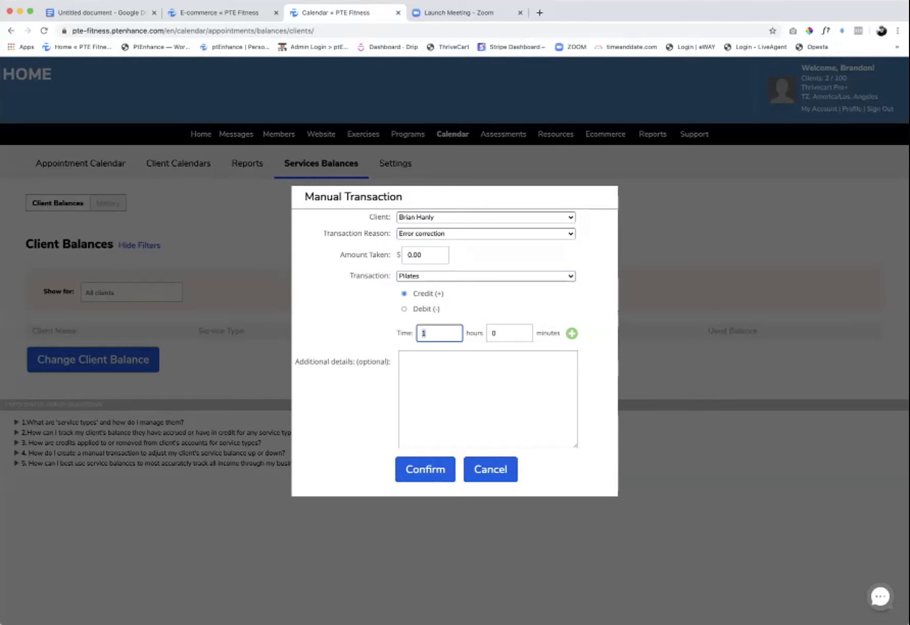
{"action": "type", "text": "5"}
- Add the note 'Transferred credits from other system' and confirm the credit
{"action": "left_click", "coordinate": [405, 357]}
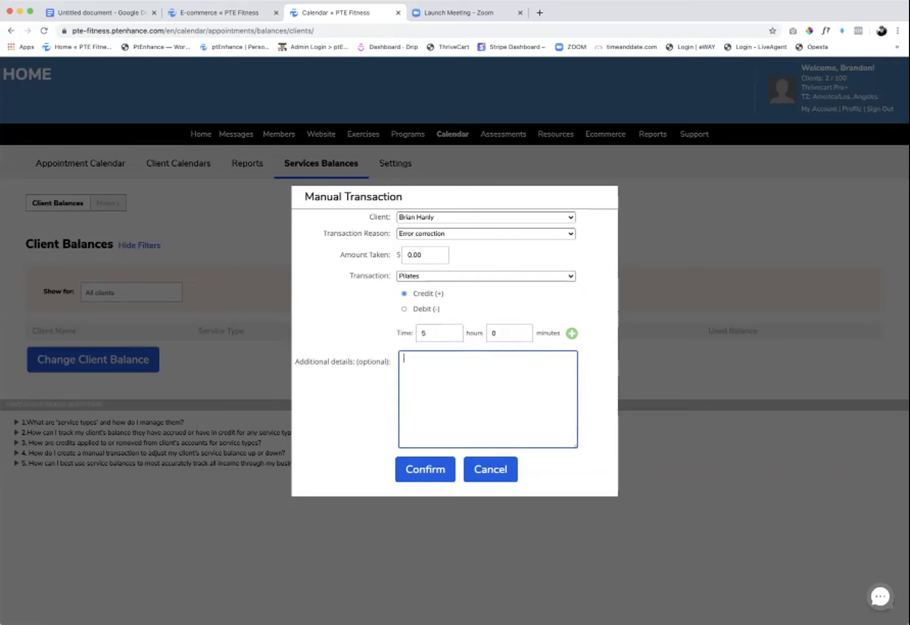
{"action": "type", "text": "nse"}
{"action": "key", "text": "BackSpace"}
{"action": "type", "text": "ferred c"}
{"action": "type", "text": "redits from o"}
{"action": "type", "text": "te"}
{"action": "type", "text": "h"}
{"action": "type", "text": "er system"}
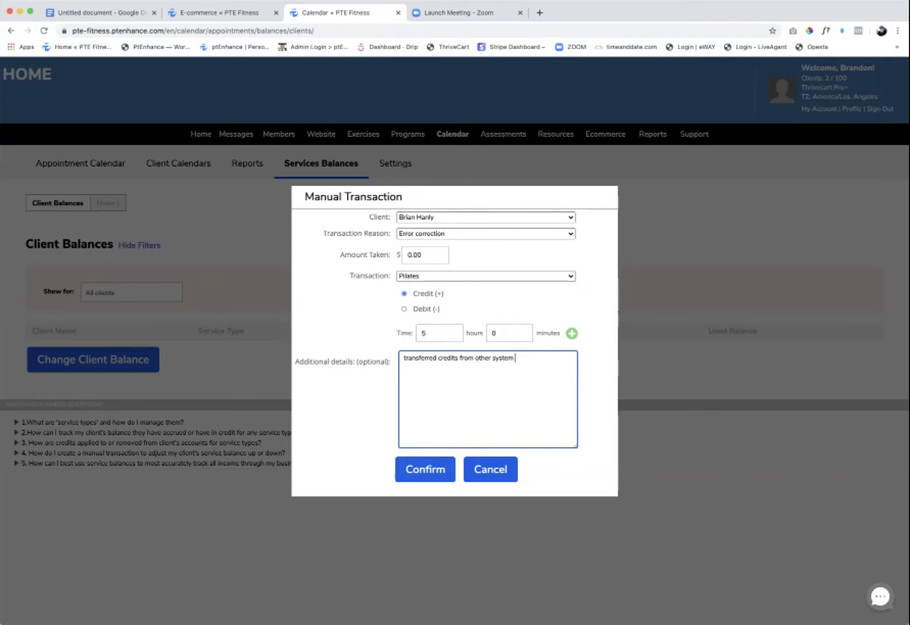
{"action": "left_click", "coordinate": [425, 469]}
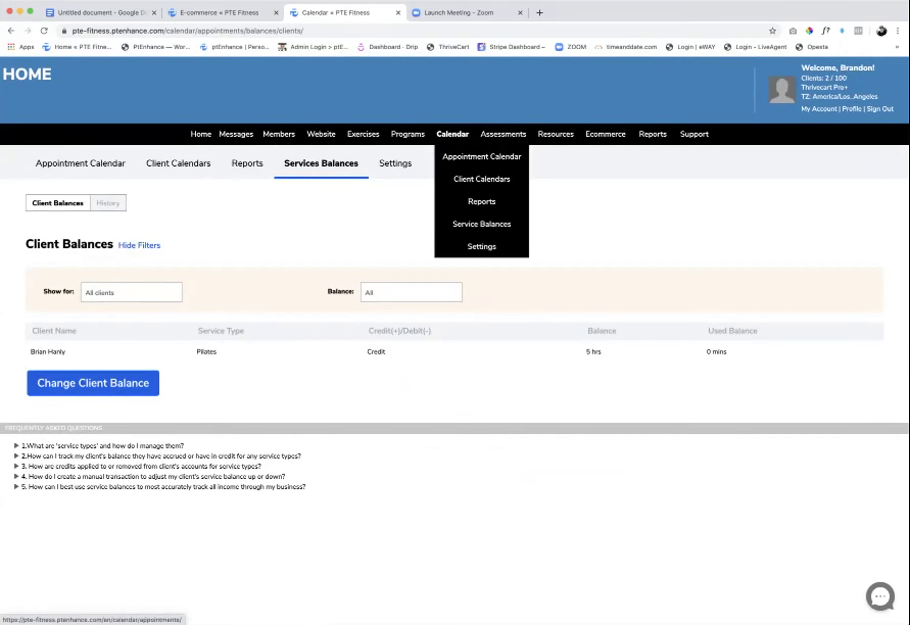
- Look over the Ecommerce service packages and the Add Client form
{"action": "mouse_move", "coordinate": [556, 134]}
{"action": "mouse_move", "coordinate": [606, 134]}
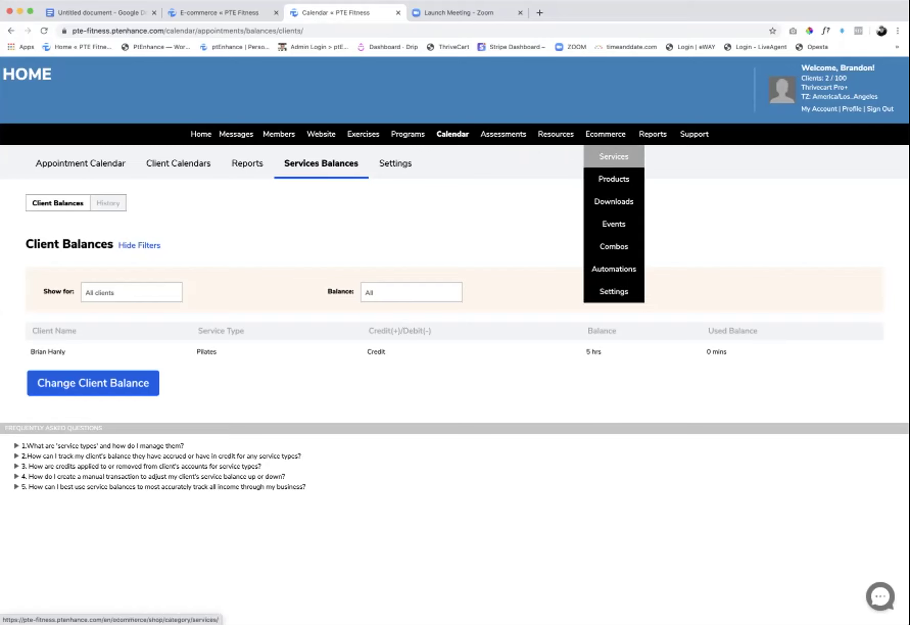
{"action": "left_click", "coordinate": [613, 156]}
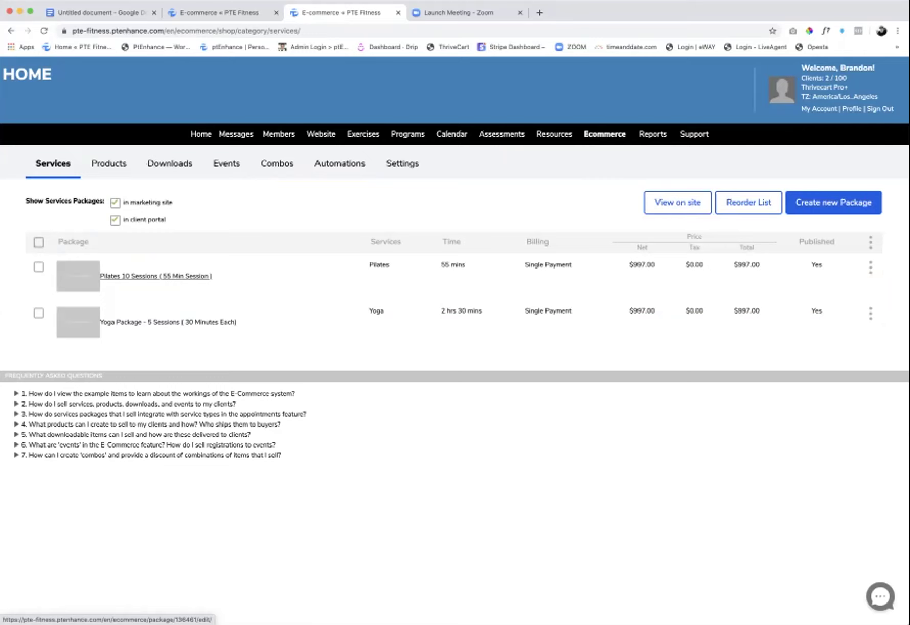
{"action": "mouse_move", "coordinate": [278, 134]}
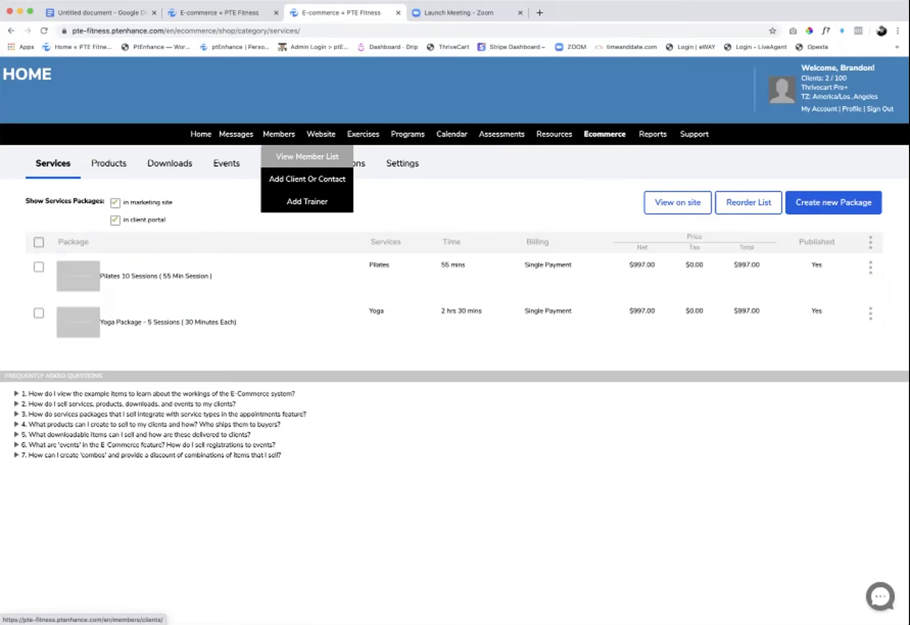
{"action": "left_click", "coordinate": [307, 178]}
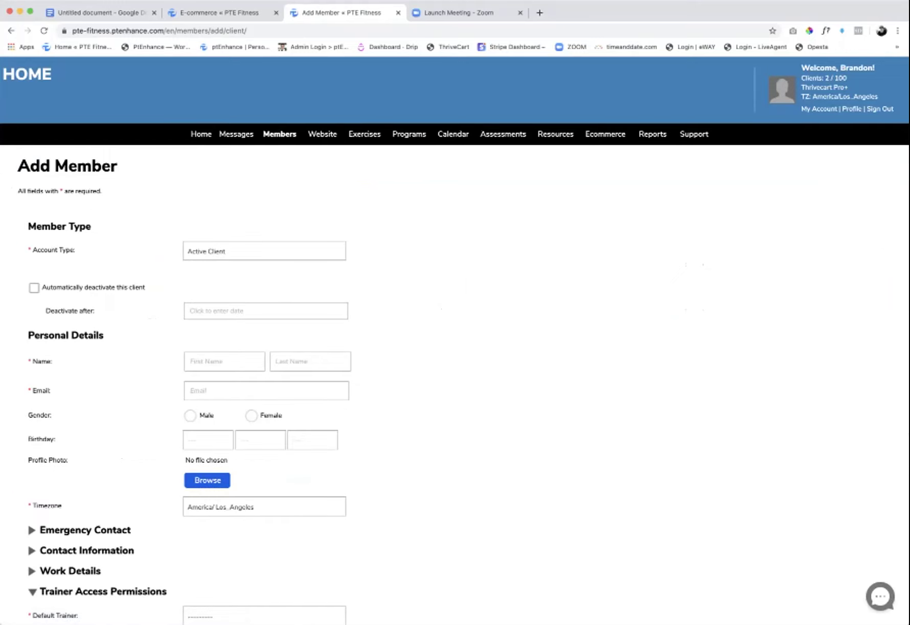
{"action": "scroll", "coordinate": [455, 340], "scroll_direction": "down", "scroll_amount": 3}
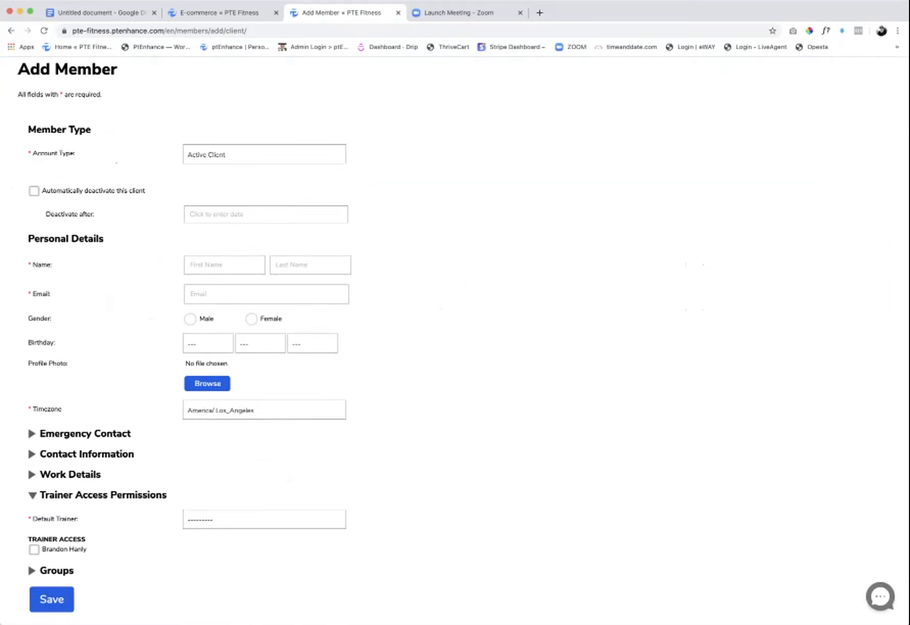
{"action": "scroll", "coordinate": [364, 153], "scroll_direction": "up", "scroll_amount": 3}
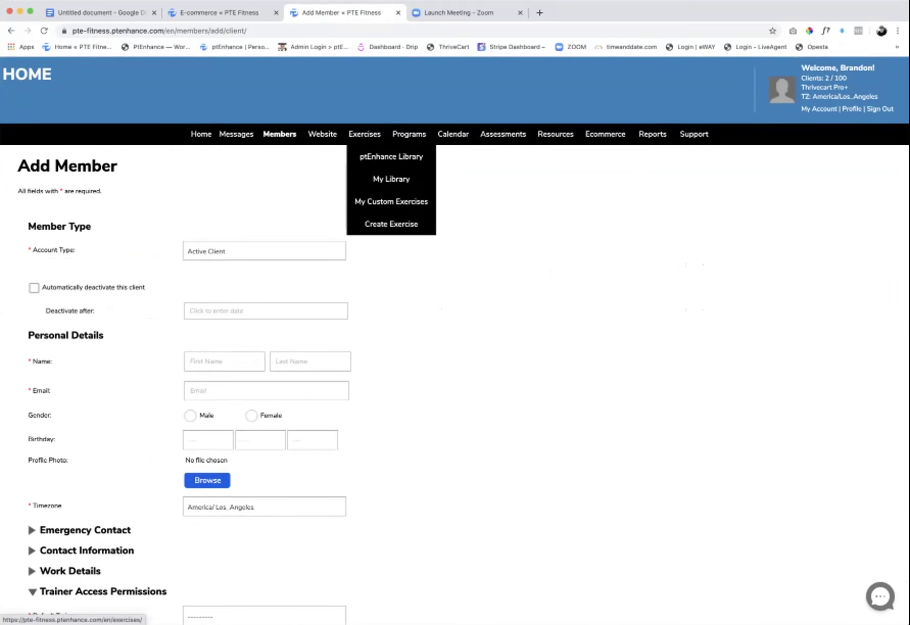
- Return to Client Balances and begin a new Change Client Balance transaction
{"action": "mouse_move", "coordinate": [409, 133]}
{"action": "mouse_move", "coordinate": [453, 133]}
{"action": "mouse_move", "coordinate": [482, 245]}
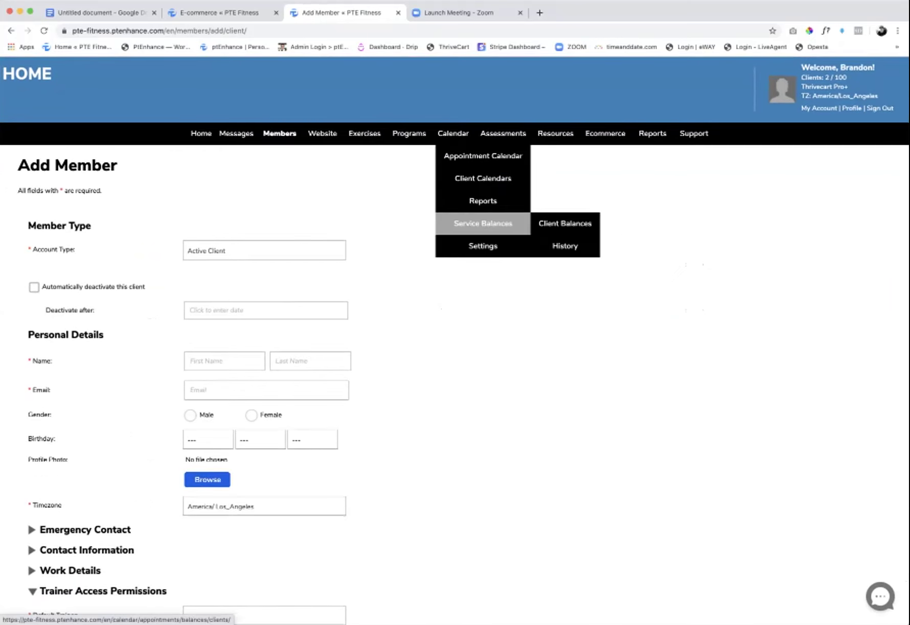
{"action": "left_click", "coordinate": [482, 223]}
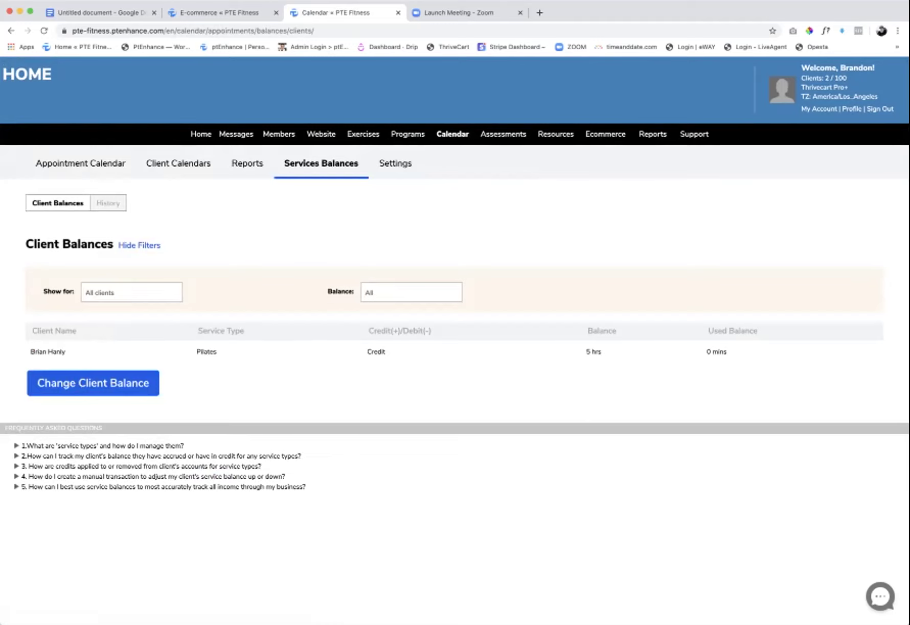
{"action": "left_click", "coordinate": [93, 383]}
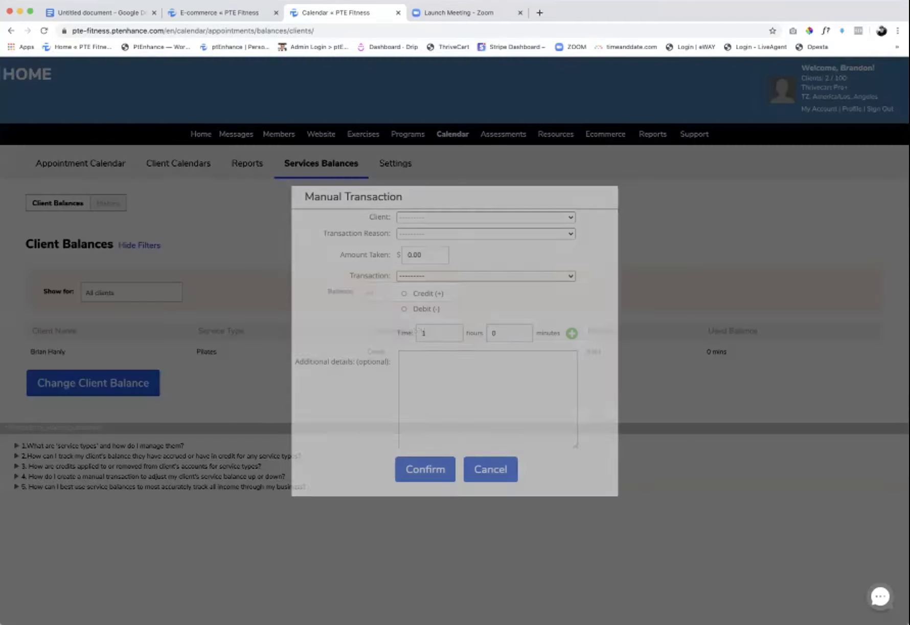
- Choose the client, reason Error correction, service Pilates, and Debit (-)
{"action": "left_click", "coordinate": [486, 217]}
{"action": "left_click", "coordinate": [521, 226]}
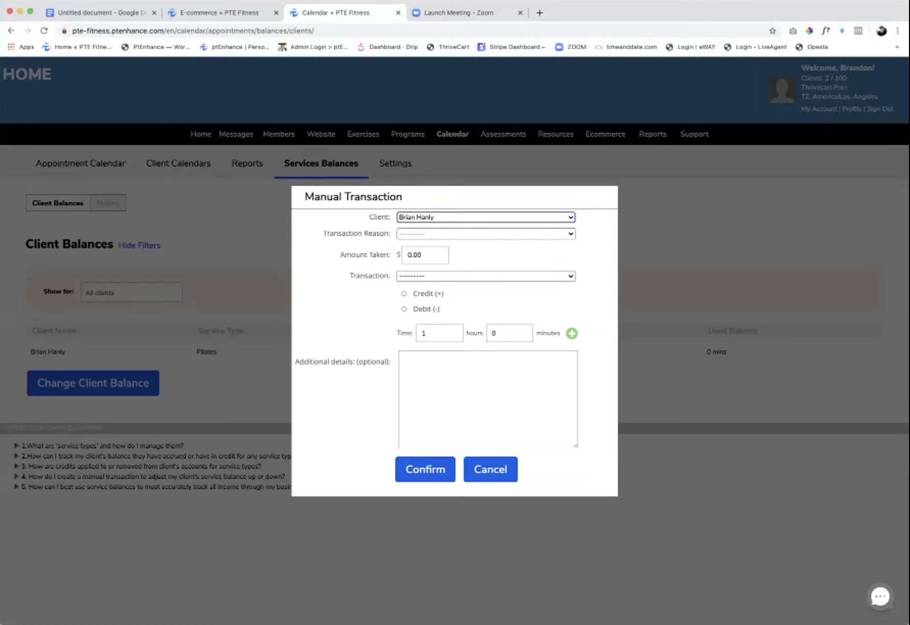
{"action": "left_click", "coordinate": [485, 233]}
{"action": "left_click", "coordinate": [425, 278]}
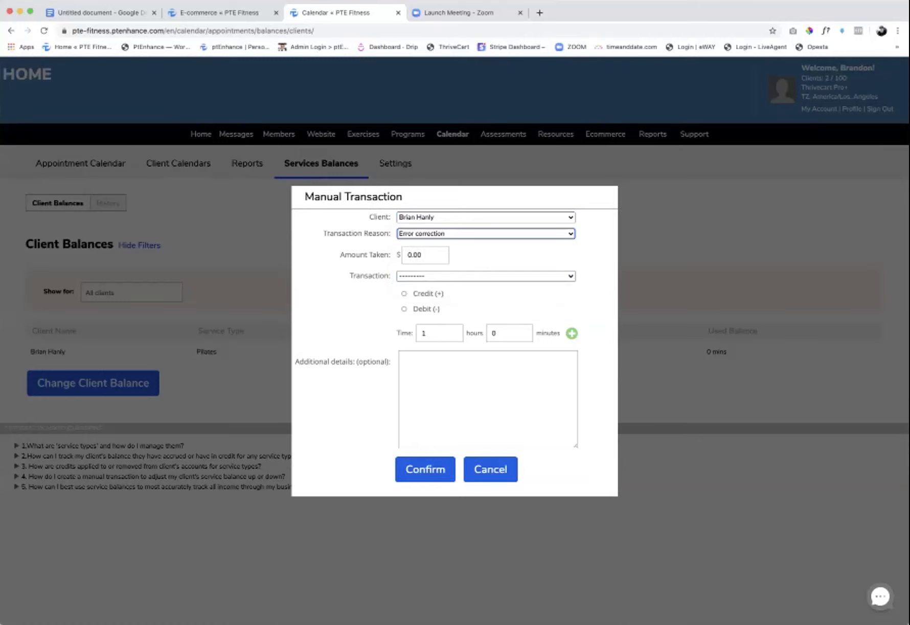
{"action": "left_click", "coordinate": [485, 276]}
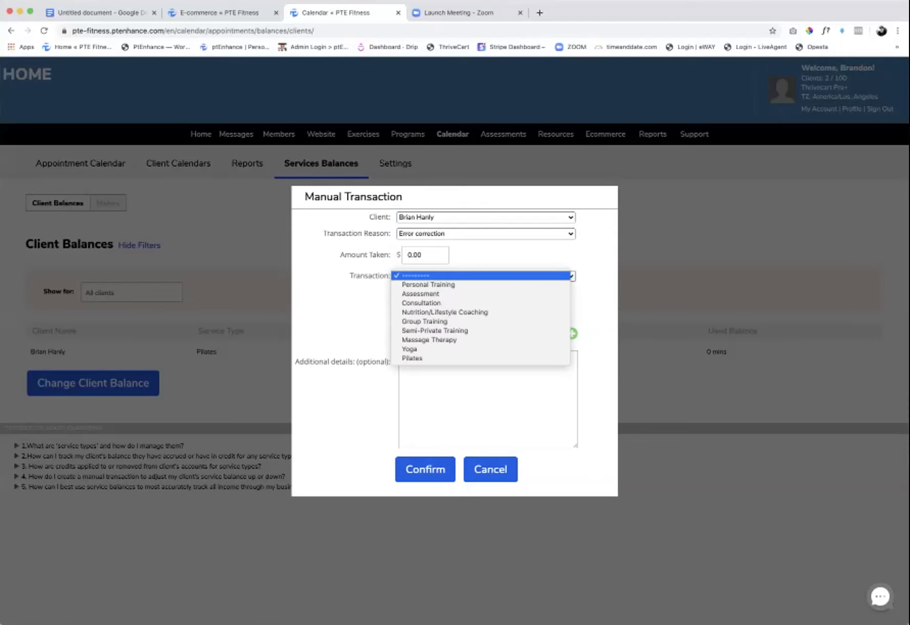
{"action": "left_click", "coordinate": [412, 358]}
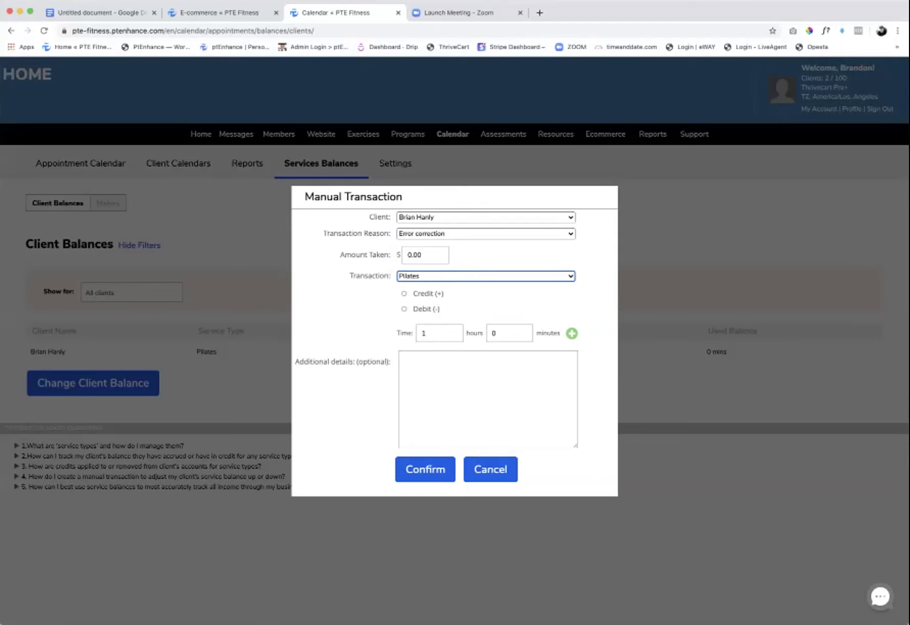
{"action": "left_click", "coordinate": [404, 308]}
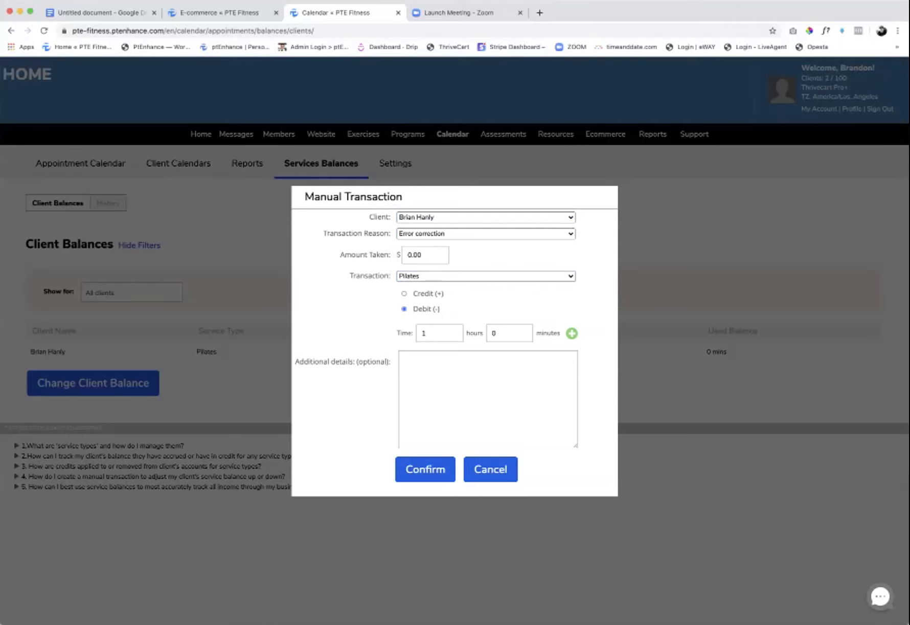
- Debit 2 hours 30 minutes with note 'Split Package With Wife' and confirm
{"action": "left_click", "coordinate": [439, 332]}
{"action": "key", "text": "BackSpace"}
{"action": "type", "text": "2"}
{"action": "left_click", "coordinate": [509, 332]}
{"action": "key", "text": "BackSpace"}
{"action": "type", "text": "30"}
{"action": "left_click", "coordinate": [404, 358]}
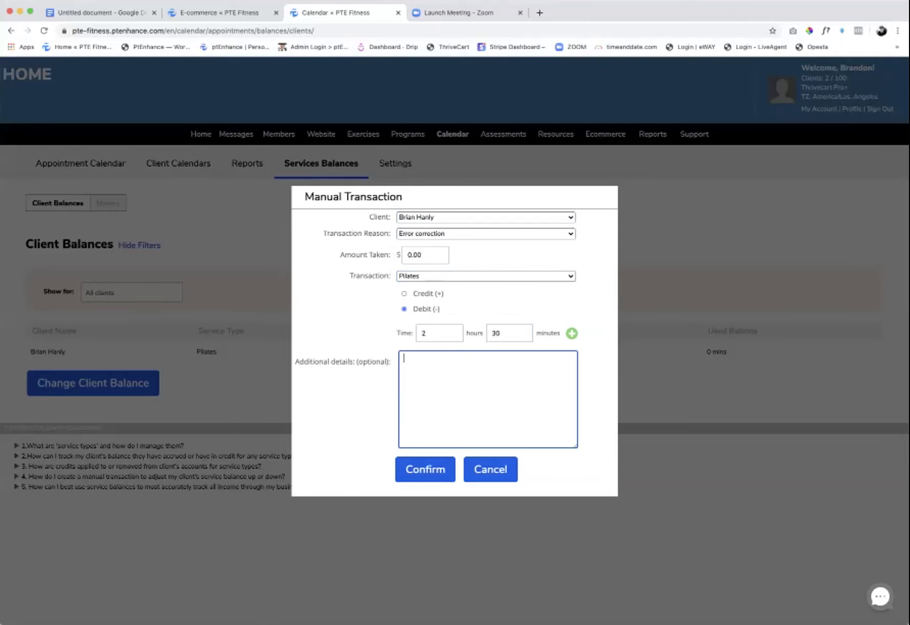
{"action": "type", "text": "Spoli"}
{"action": "key", "text": "BackSpace"}
{"action": "type", "text": "lit Package With Wife"}
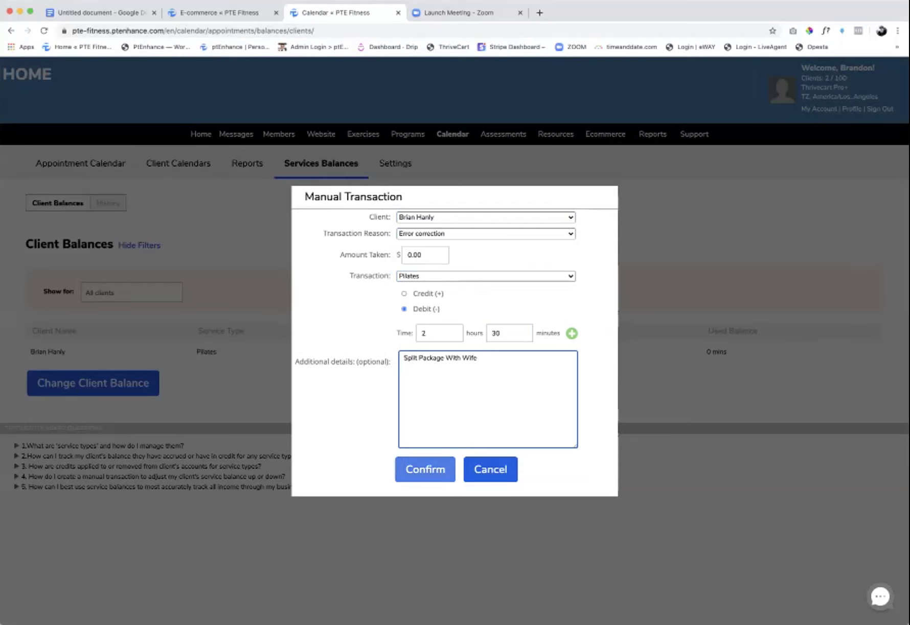
{"action": "left_click", "coordinate": [425, 468]}
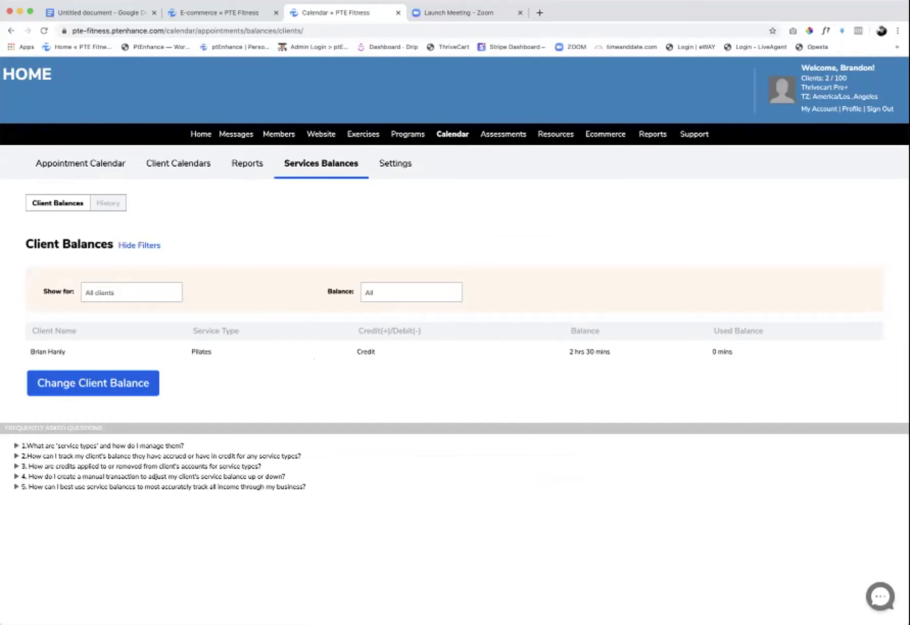
{"action": "left_click", "coordinate": [93, 383]}
- Choose the test client, reason Error correction, and service Pilates
{"action": "left_click", "coordinate": [486, 217]}
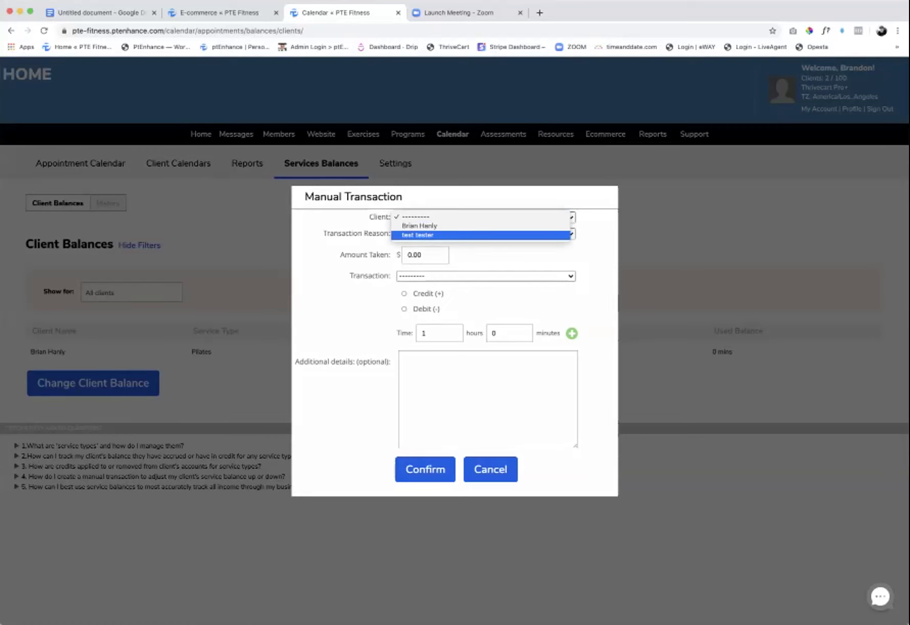
{"action": "left_click", "coordinate": [417, 234]}
{"action": "left_click", "coordinate": [484, 233]}
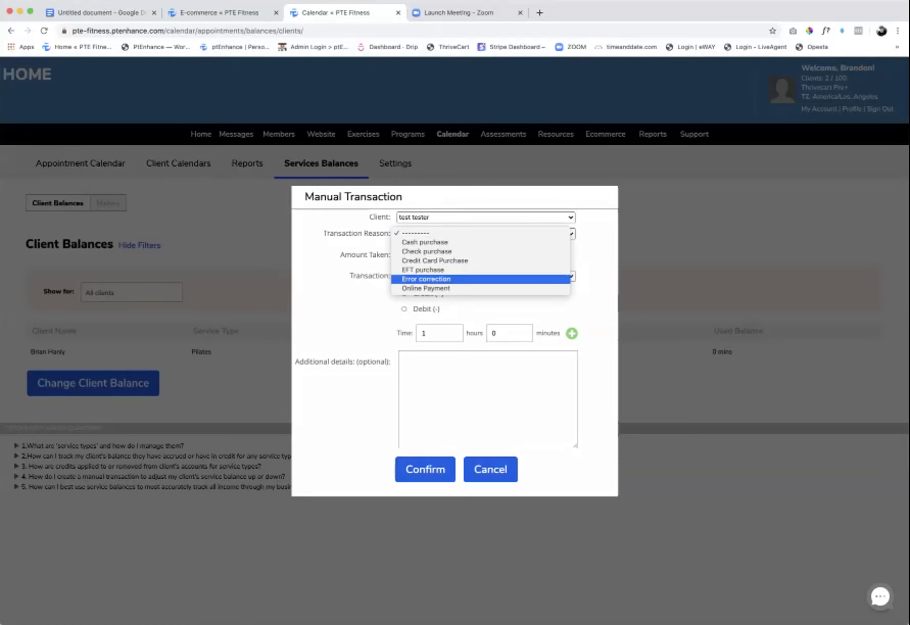
{"action": "left_click", "coordinate": [426, 278]}
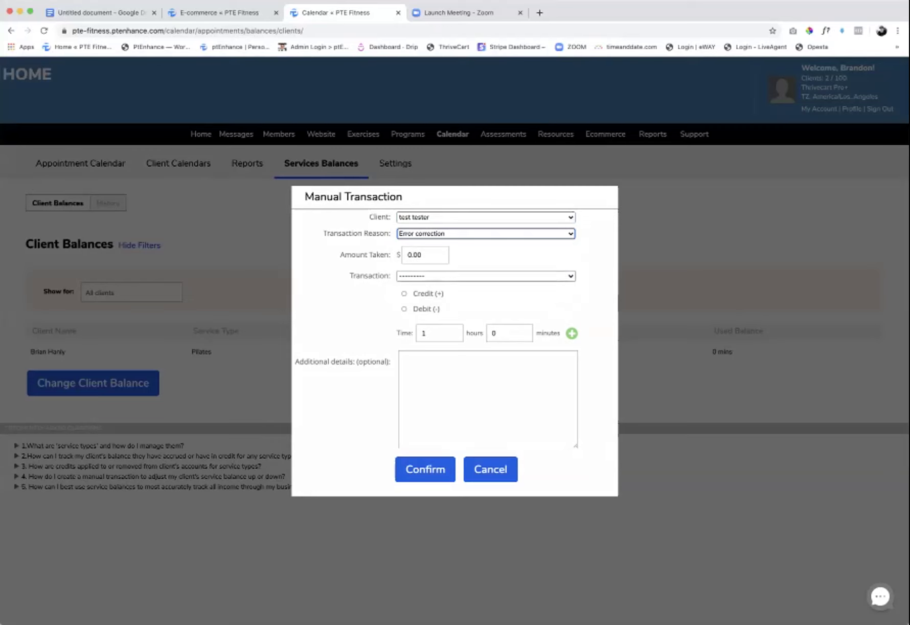
{"action": "left_click", "coordinate": [426, 276]}
{"action": "left_click", "coordinate": [425, 358]}
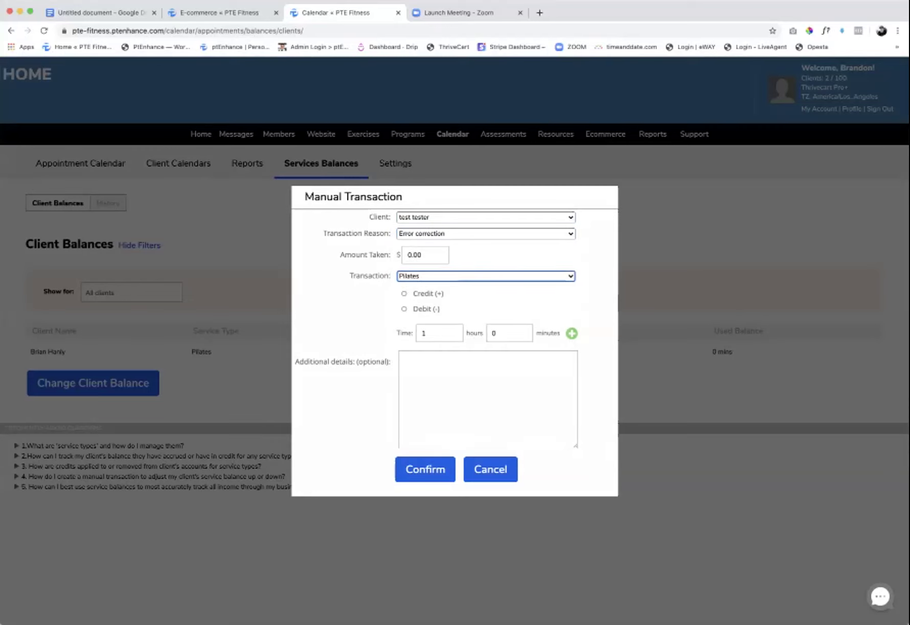
- Enter a time of 2 hours 30 minutes and a special-pricing note
{"action": "double_click", "coordinate": [424, 333]}
{"action": "type", "text": "2"}
{"action": "key", "text": "Tab"}
{"action": "key", "text": "BackSpace"}
{"action": "type", "text": "30"}
{"action": "key", "text": "Tab"}
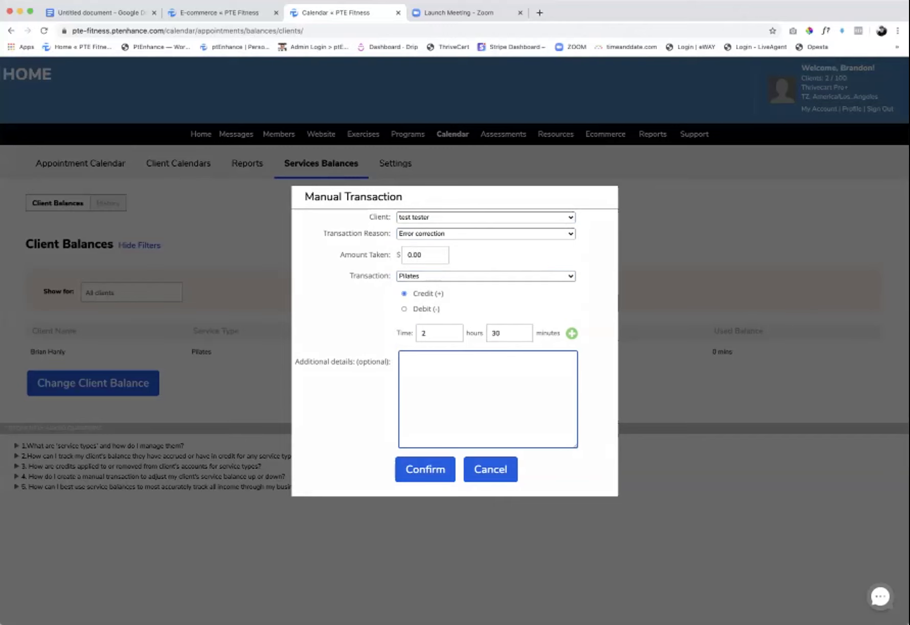
{"action": "type", "text": "Special Pricing with ruben,"}
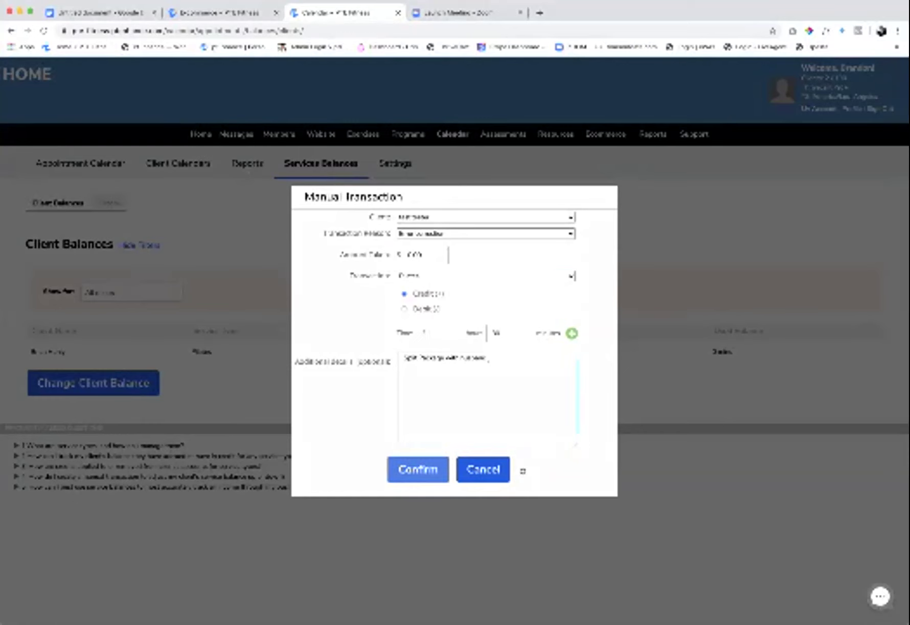
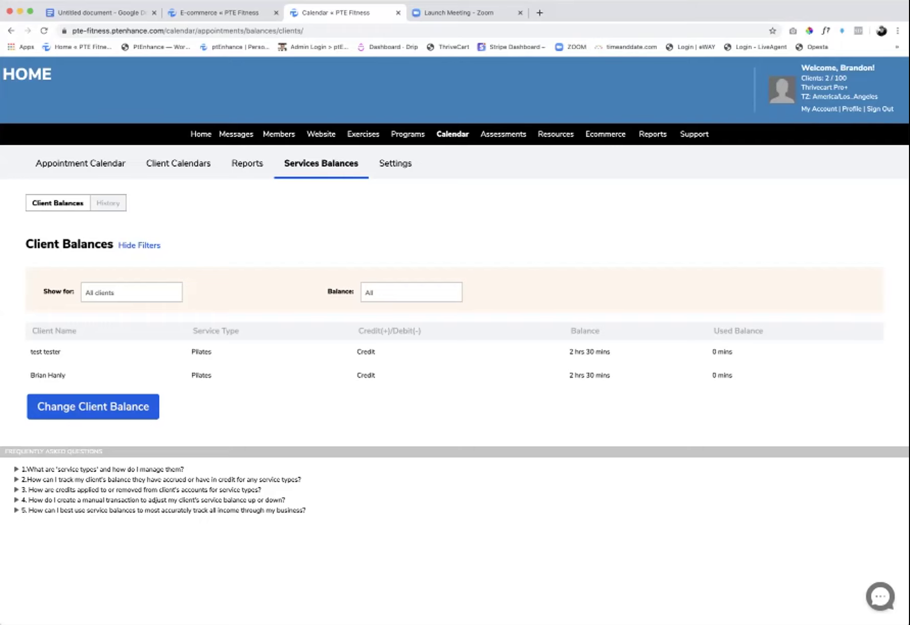
- Open Calendar > Appointment Calendar and browse the empty Tuesday, June 16, 2020 day view
{"action": "mouse_move", "coordinate": [452, 134]}
{"action": "mouse_move", "coordinate": [452, 133]}
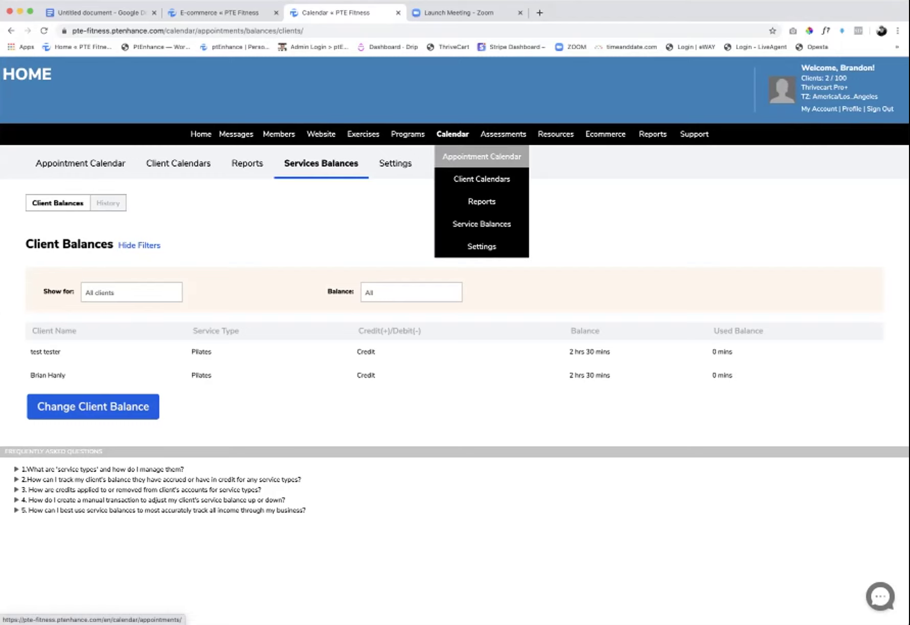
{"action": "left_click", "coordinate": [482, 155]}
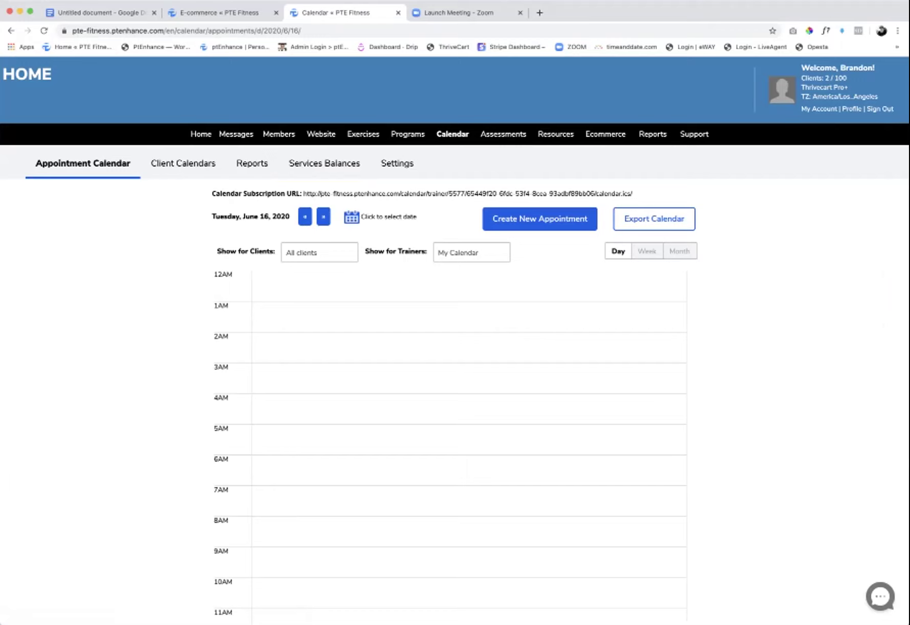
{"action": "scroll", "coordinate": [455, 338], "scroll_direction": "down", "scroll_amount": 5}
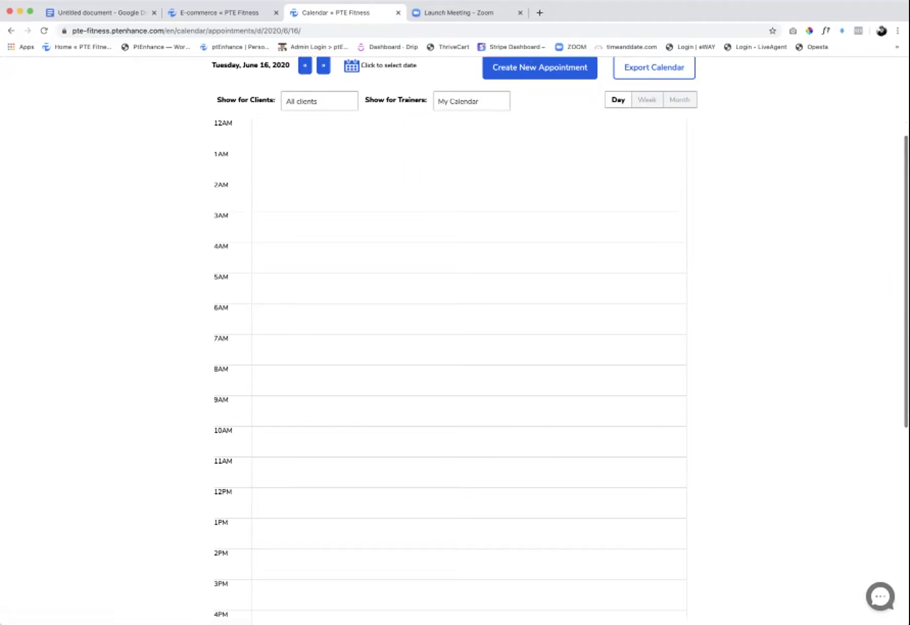
{"action": "scroll", "coordinate": [450, 337], "scroll_direction": "down", "scroll_amount": 5}
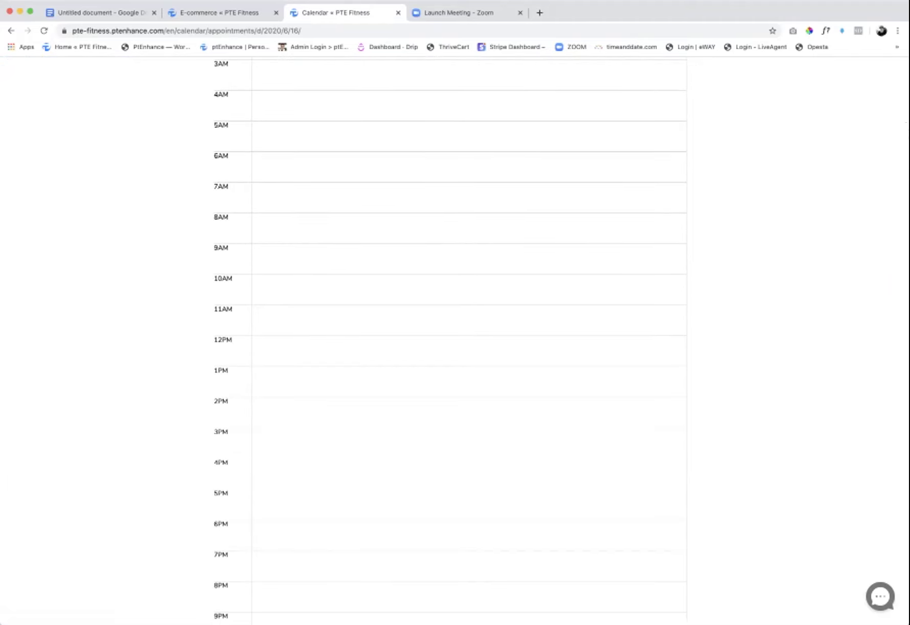
{"action": "scroll", "coordinate": [450, 338], "scroll_direction": "up", "scroll_amount": 5}
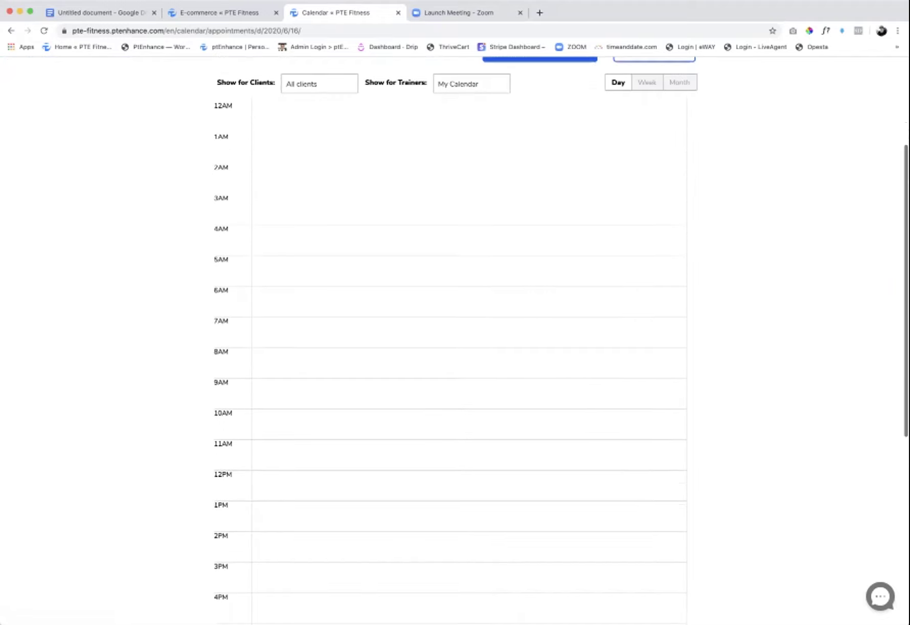
{"action": "scroll", "coordinate": [449, 337], "scroll_direction": "up", "scroll_amount": 2}
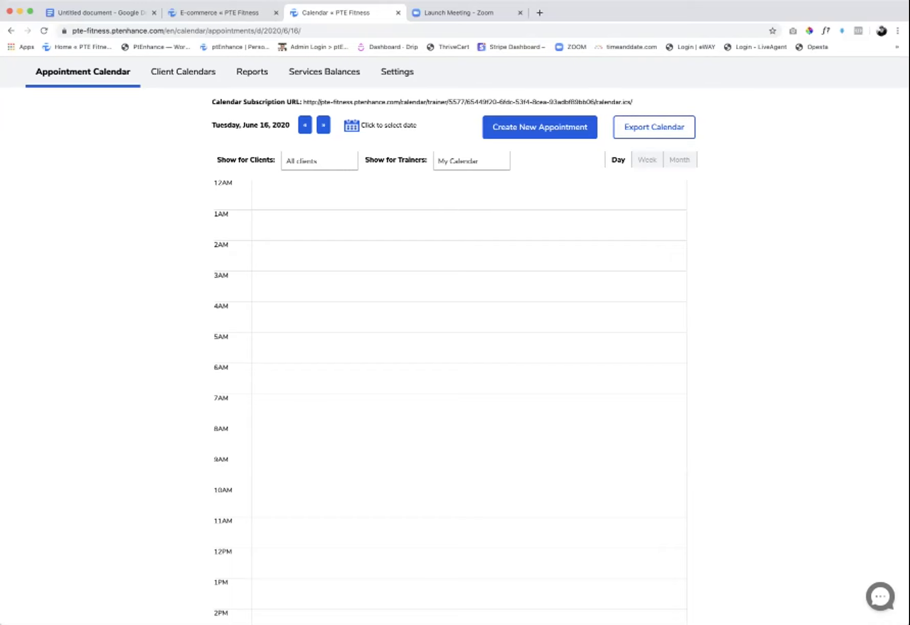
{"action": "scroll", "coordinate": [348, 157], "scroll_direction": "up", "scroll_amount": 3}
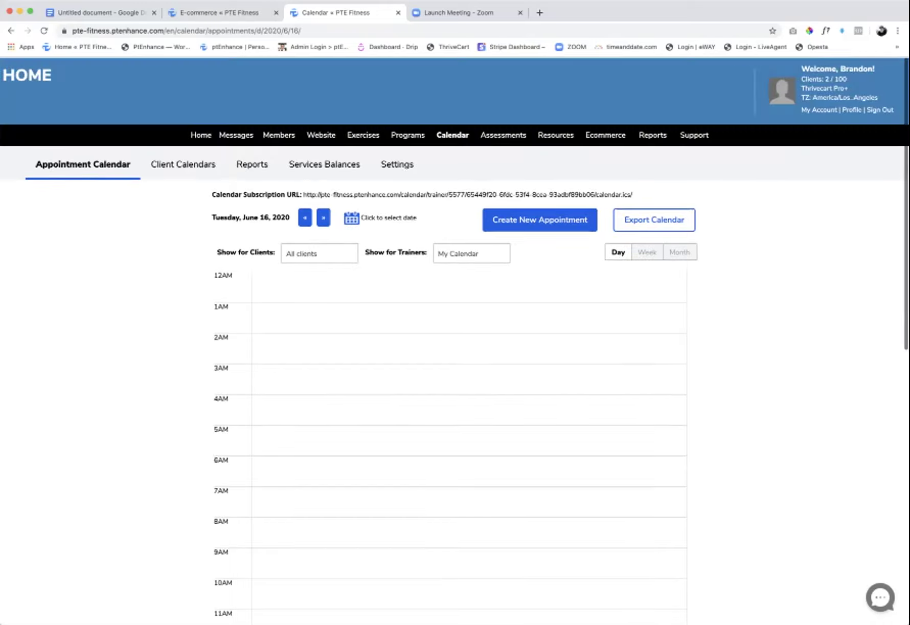
{"action": "mouse_move", "coordinate": [347, 156]}
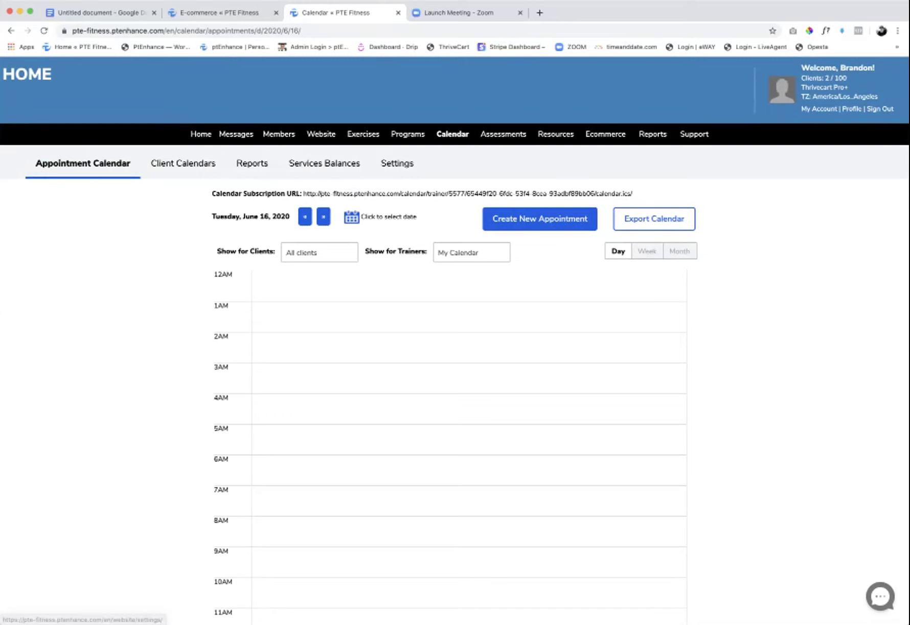
{"action": "left_click", "coordinate": [539, 218]}
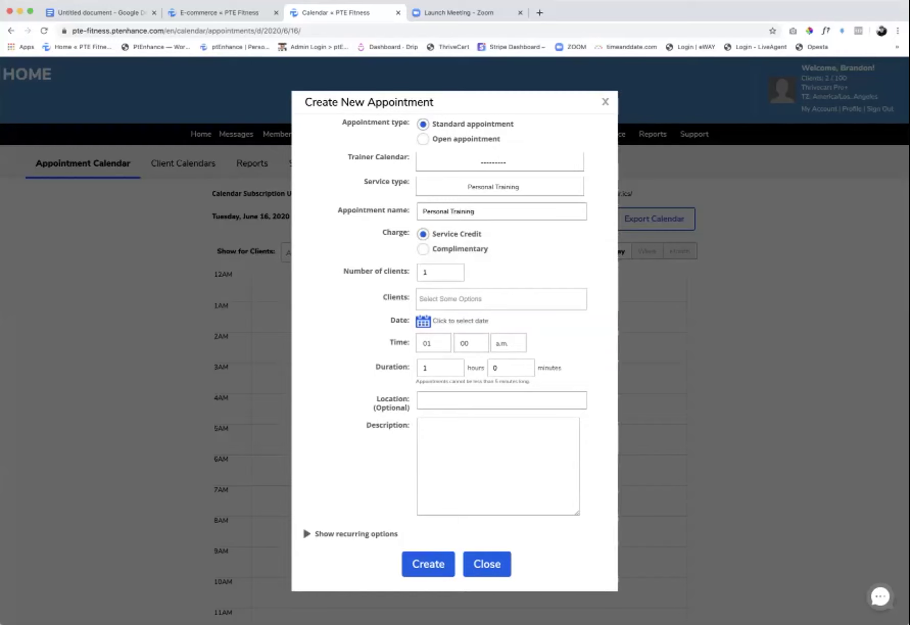
{"action": "left_click", "coordinate": [500, 162]}
{"action": "left_click", "coordinate": [460, 205]}
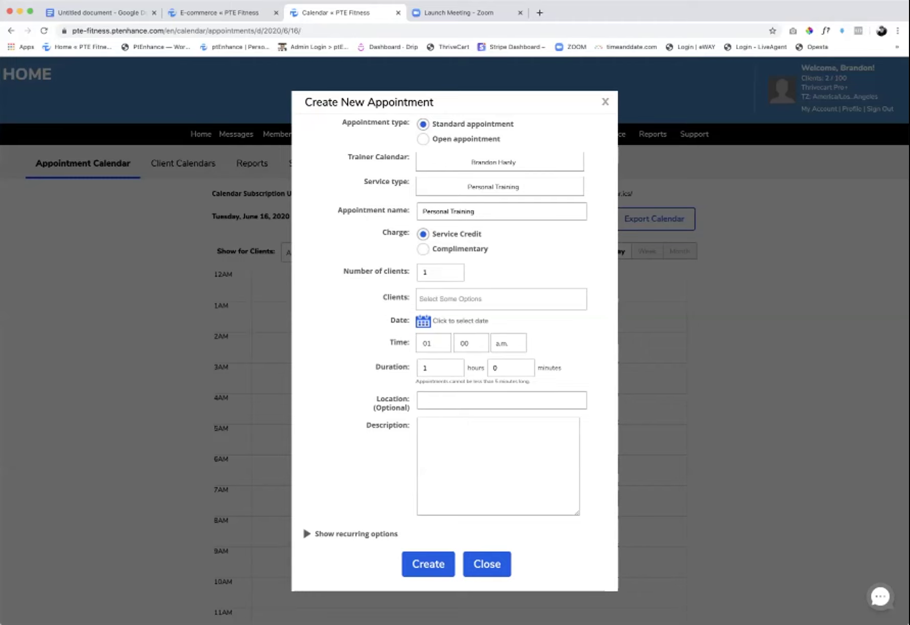
{"action": "key", "text": "Escape"}
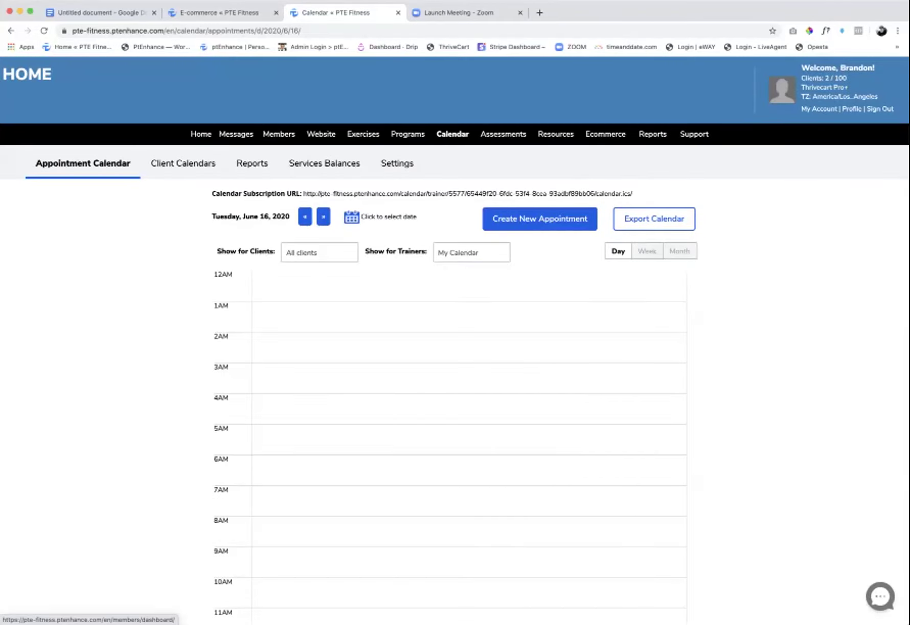
- Look through the top navigation menus and bring up the public pte-fitness.ptenhance.com site in a new tab
{"action": "mouse_move", "coordinate": [236, 134]}
{"action": "mouse_move", "coordinate": [660, 153]}
{"action": "mouse_move", "coordinate": [694, 134]}
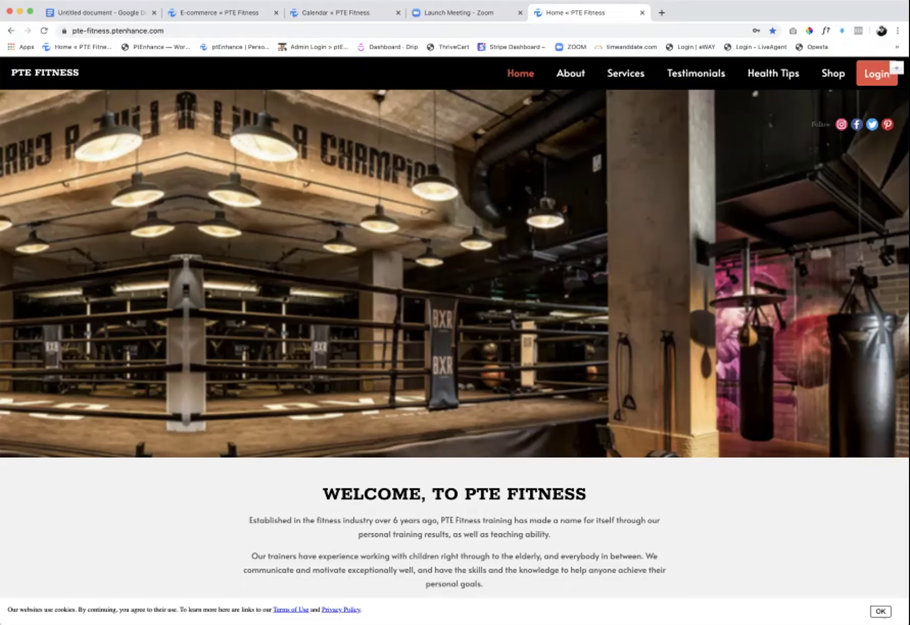
- Review Website > Colors And Settings down to the header images, then return to the public homepage
{"action": "left_click", "coordinate": [220, 13]}
{"action": "mouse_move", "coordinate": [320, 134]}
{"action": "left_click", "coordinate": [347, 179]}
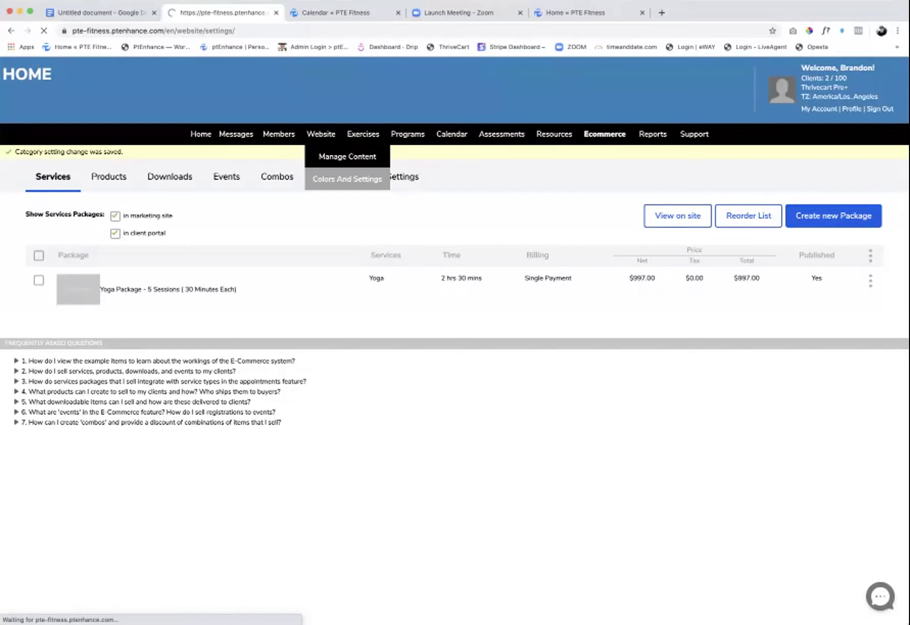
{"action": "scroll", "coordinate": [455, 337], "scroll_direction": "down", "scroll_amount": 10}
{"action": "scroll", "coordinate": [455, 337], "scroll_direction": "down", "scroll_amount": 1}
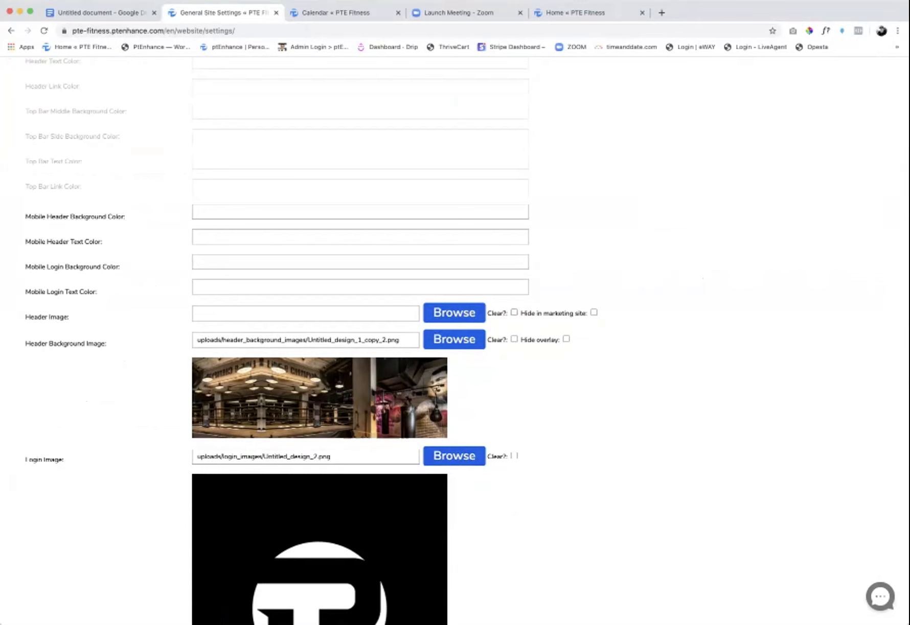
{"action": "key", "text": "super+5"}
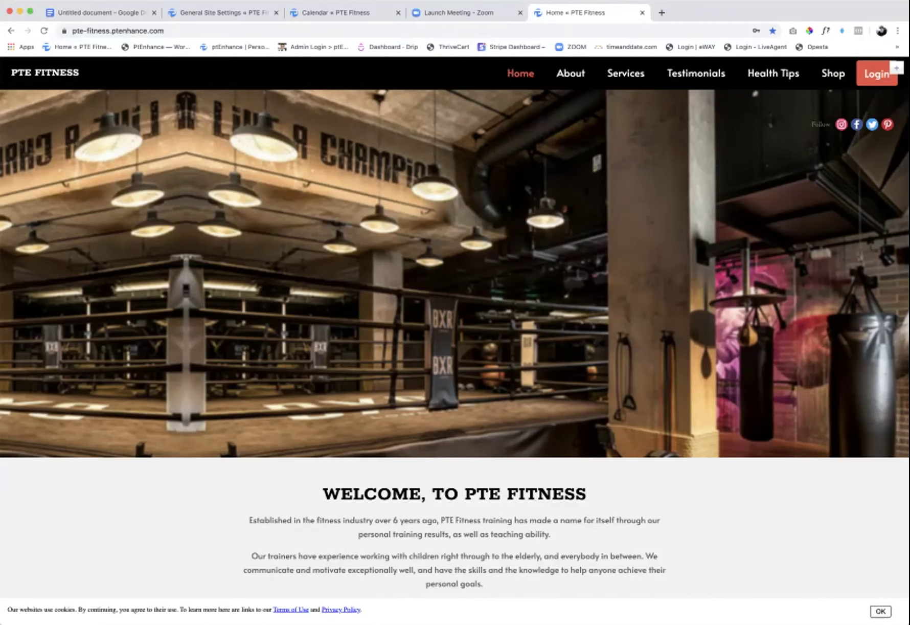
- Go back to the General Site Settings admin tab and scroll to its top
{"action": "scroll", "coordinate": [455, 327], "scroll_direction": "down", "scroll_amount": 15}
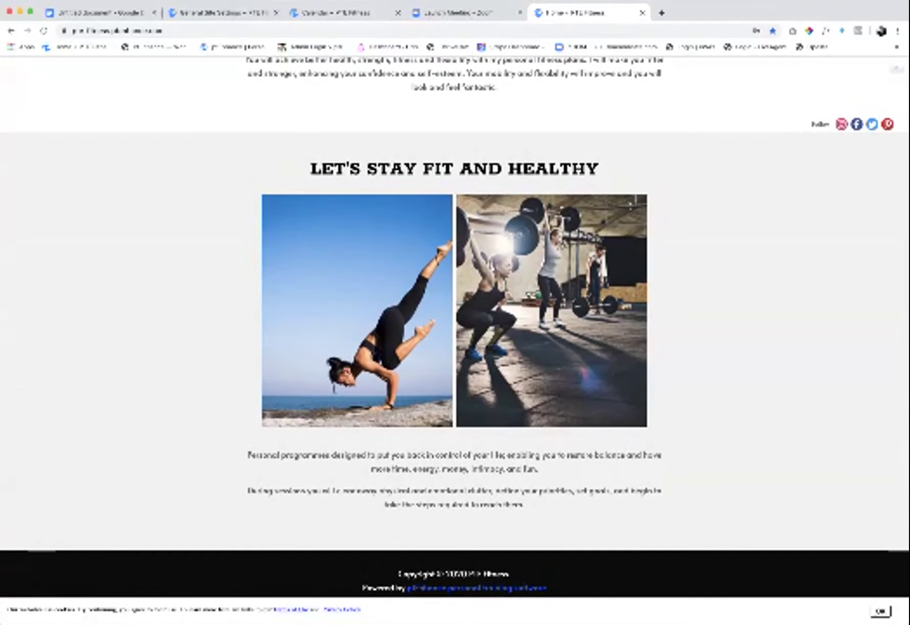
{"action": "scroll", "coordinate": [455, 327], "scroll_direction": "up", "scroll_amount": 15}
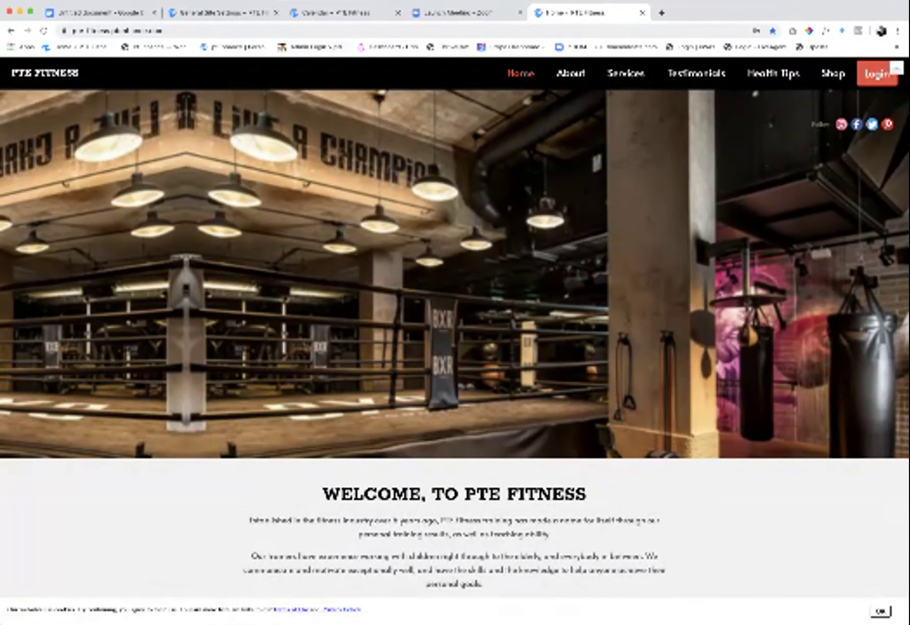
{"action": "left_click", "coordinate": [220, 12]}
{"action": "scroll", "coordinate": [455, 328], "scroll_direction": "up", "scroll_amount": 10}
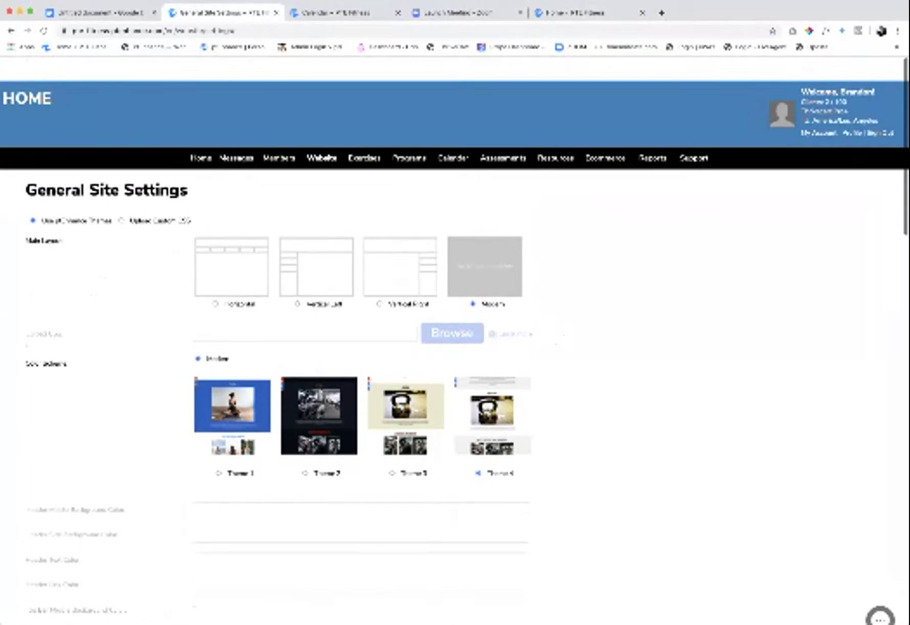
{"action": "mouse_move", "coordinate": [307, 156]}
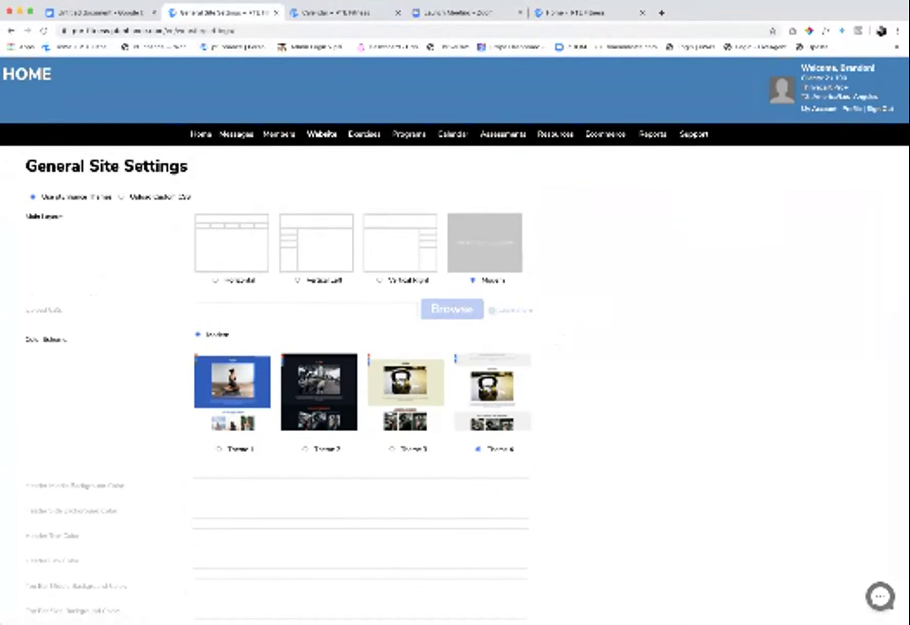
{"action": "mouse_move", "coordinate": [236, 134]}
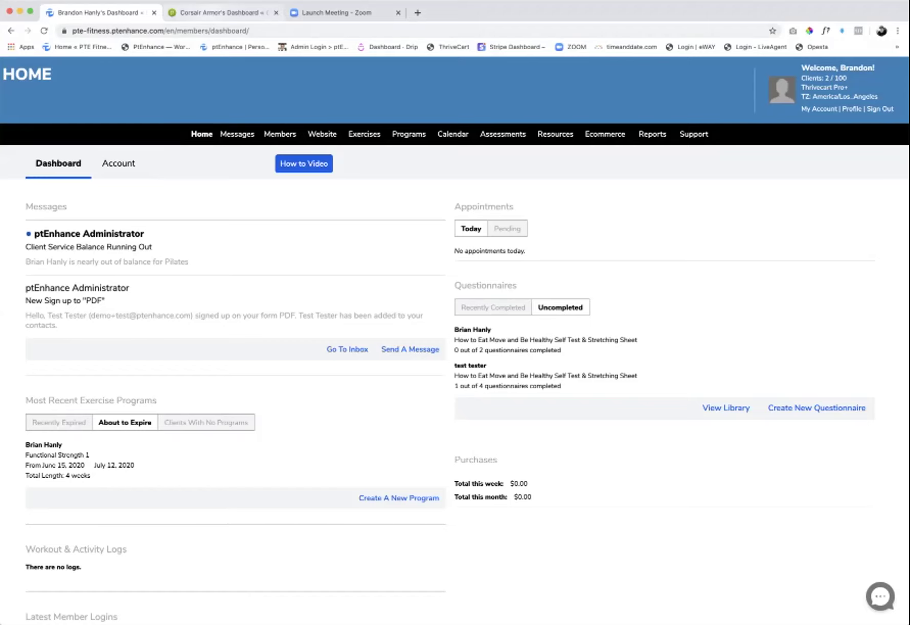
- Switch to the redesigned dashboard tab for comparison
{"action": "key", "text": "ctrl+Tab"}
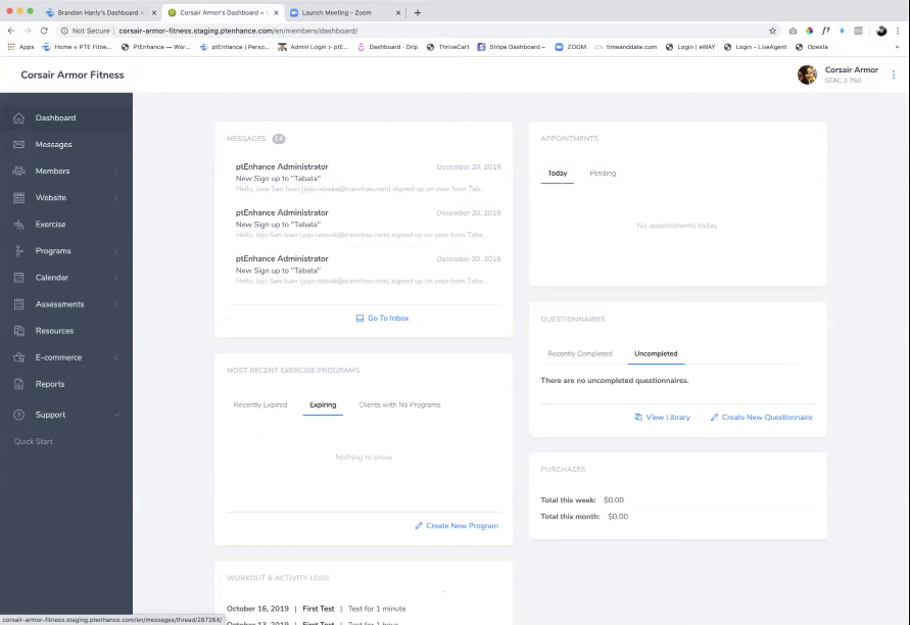
- Alternate between the classic and redesigned dashboards, comparing the Members and sidebar navigation sections
{"action": "key", "text": "ctrl+shift+Tab"}
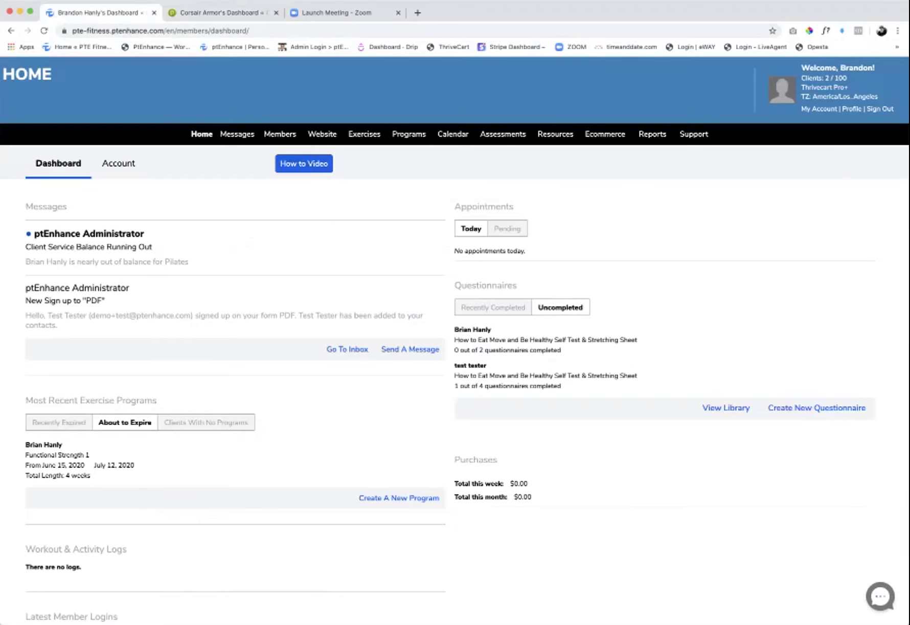
{"action": "key", "text": "ctrl+Tab"}
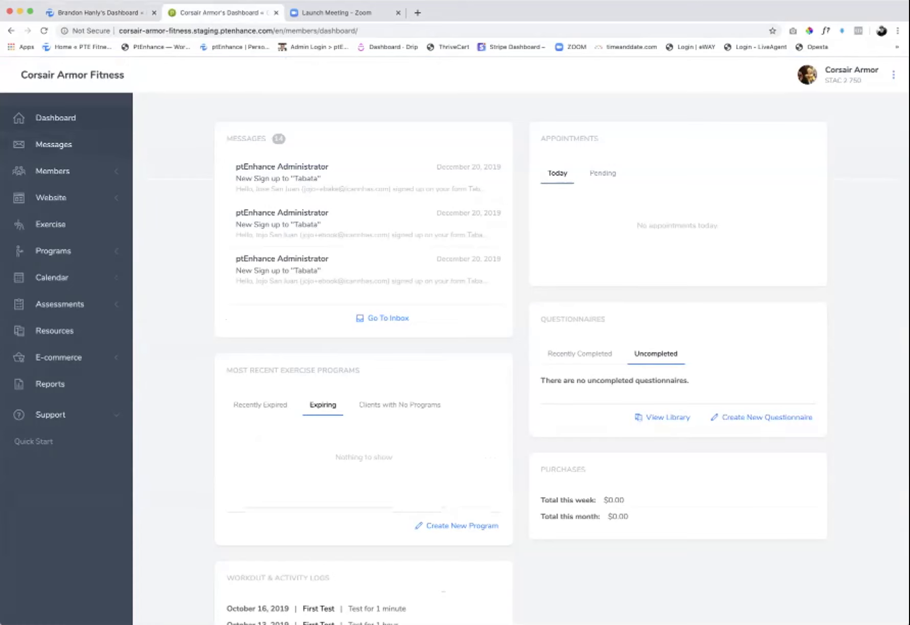
{"action": "key", "text": "ctrl+shift+Tab"}
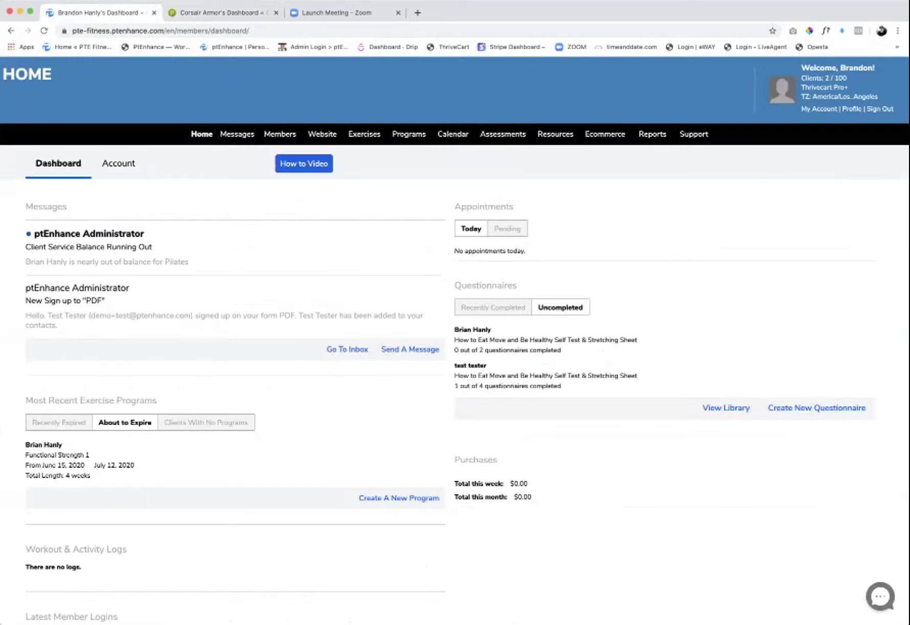
{"action": "mouse_move", "coordinate": [453, 134]}
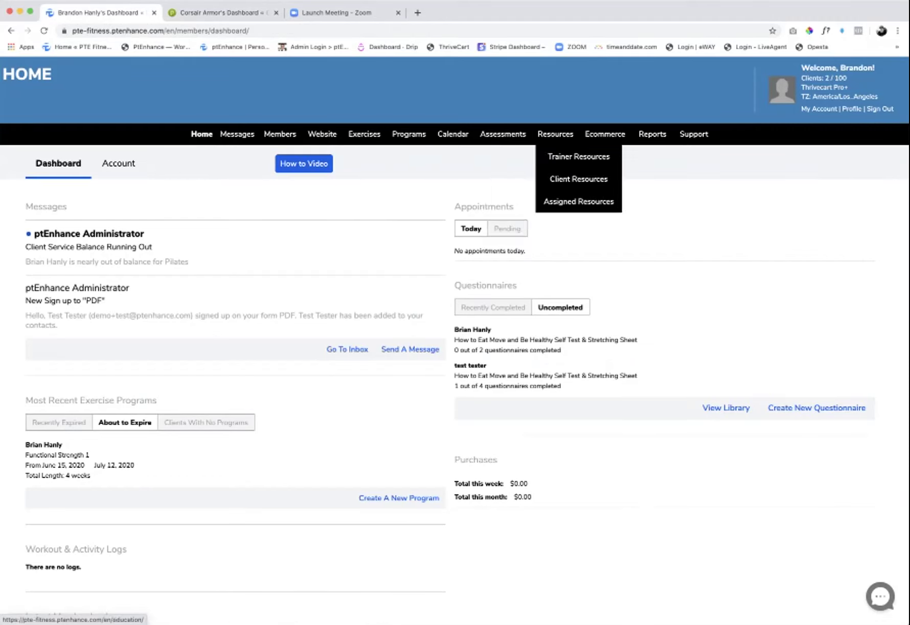
{"action": "key", "text": "ctrl+Tab"}
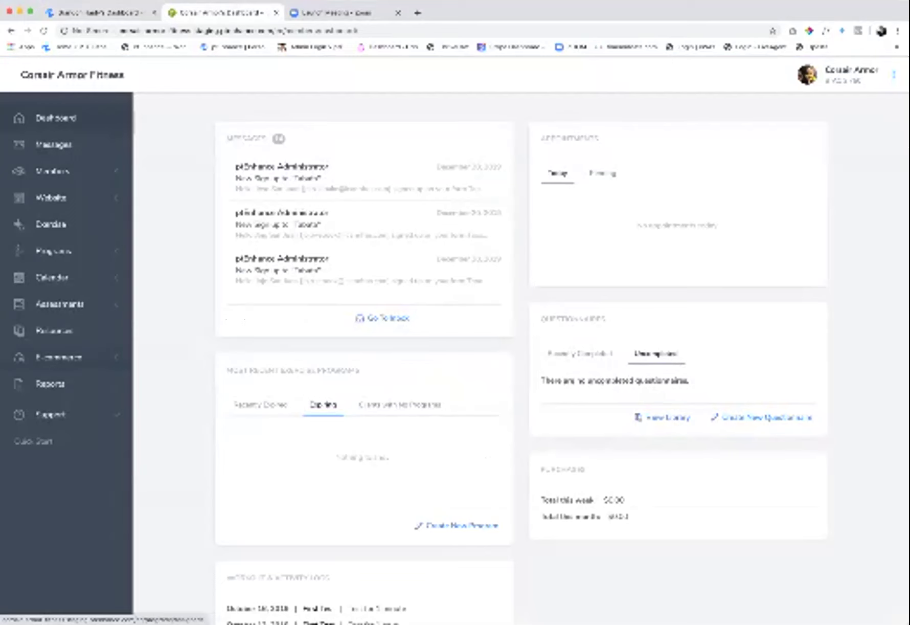
{"action": "mouse_move", "coordinate": [52, 171]}
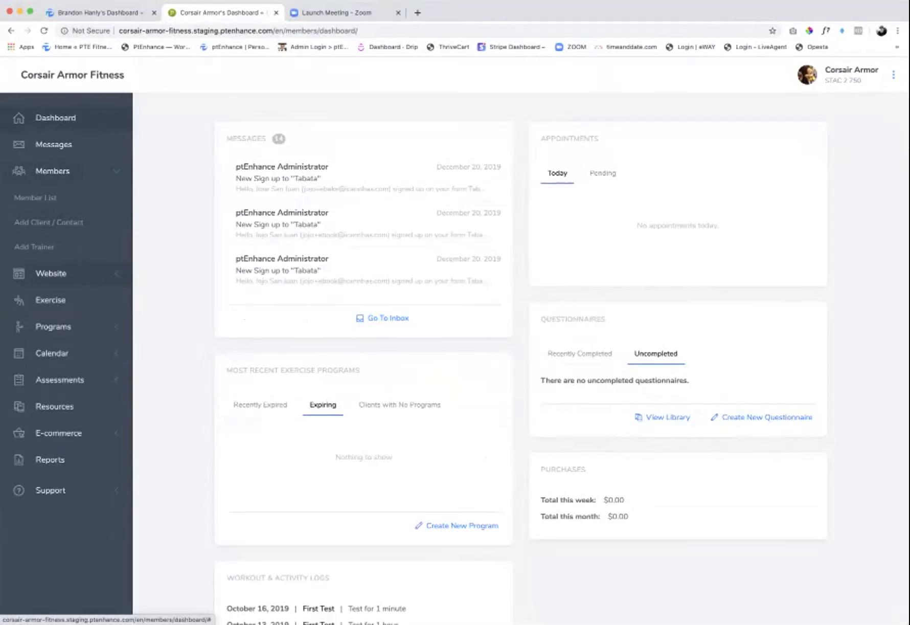
{"action": "mouse_move", "coordinate": [51, 273]}
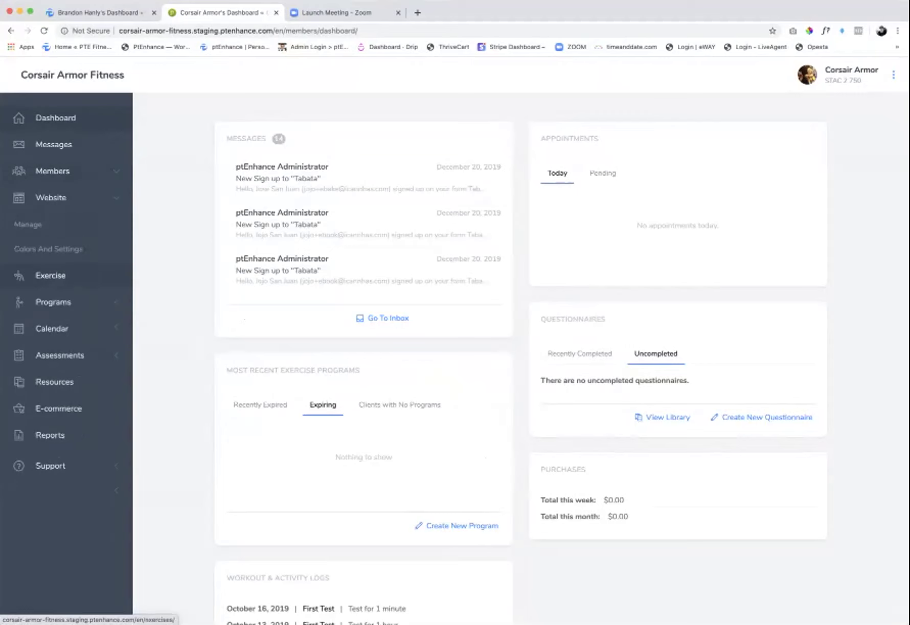
{"action": "mouse_move", "coordinate": [53, 302]}
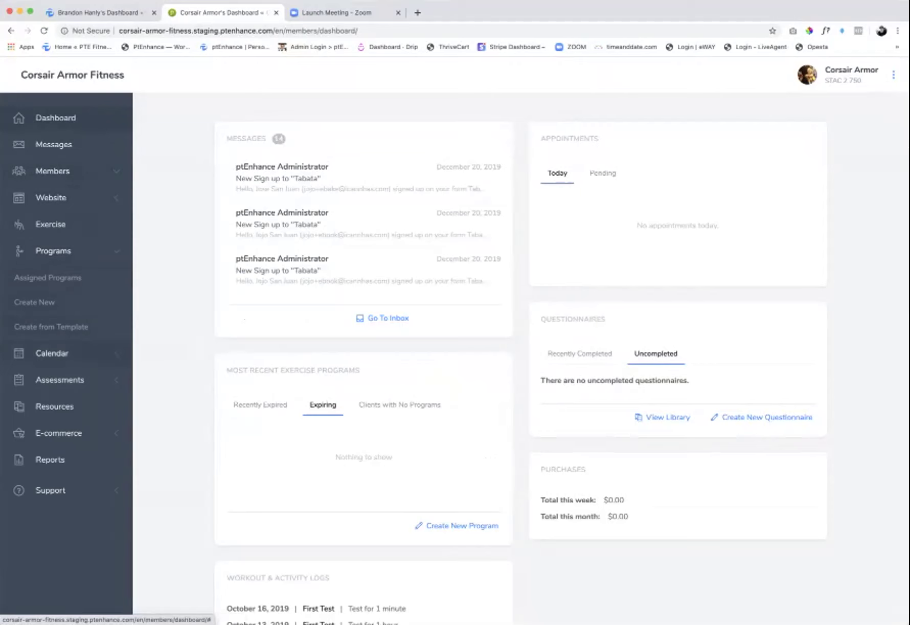
- Check the classic Website menu, then open Messages in the redesigned sidebar
{"action": "left_click", "coordinate": [98, 12]}
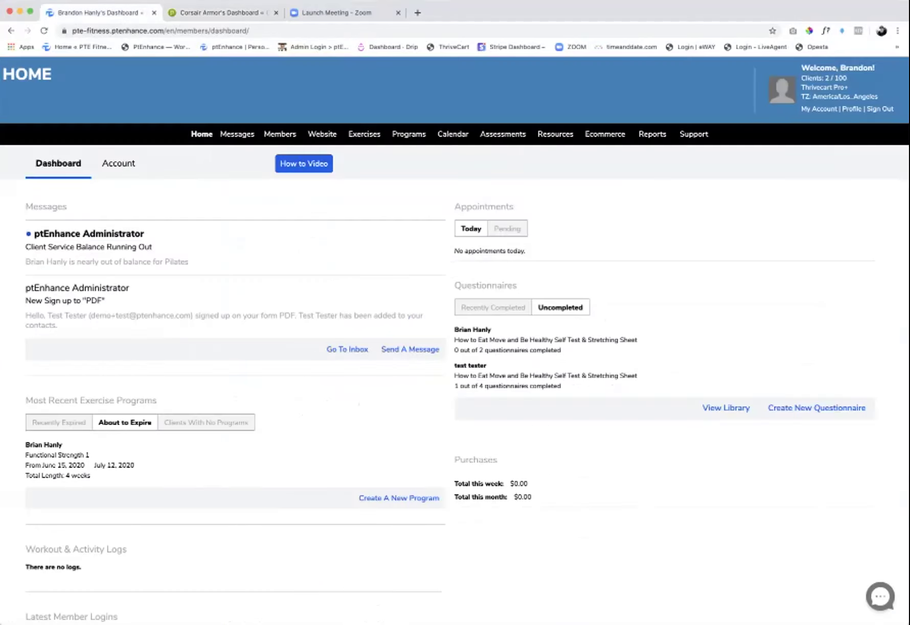
{"action": "mouse_move", "coordinate": [322, 134]}
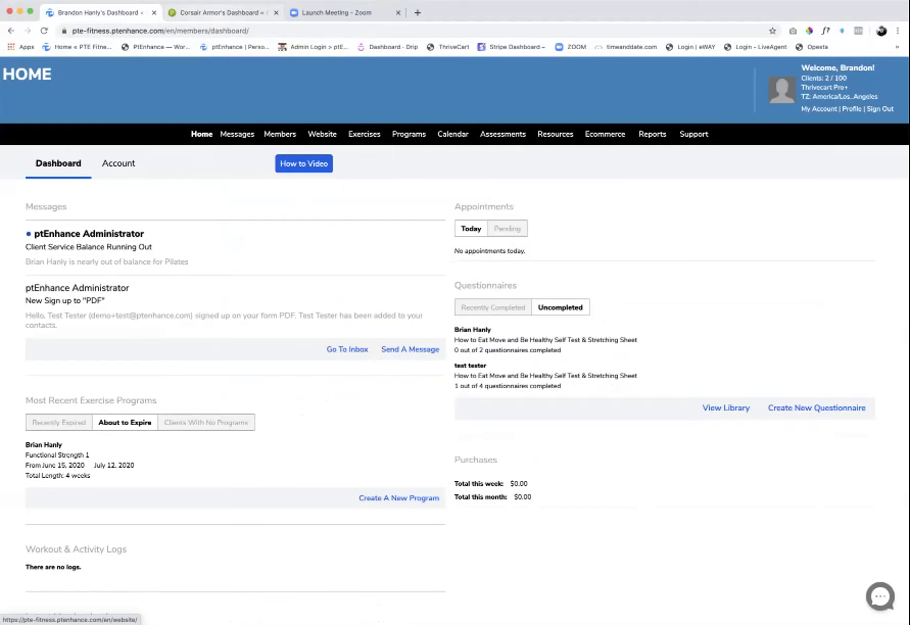
{"action": "left_click", "coordinate": [220, 12]}
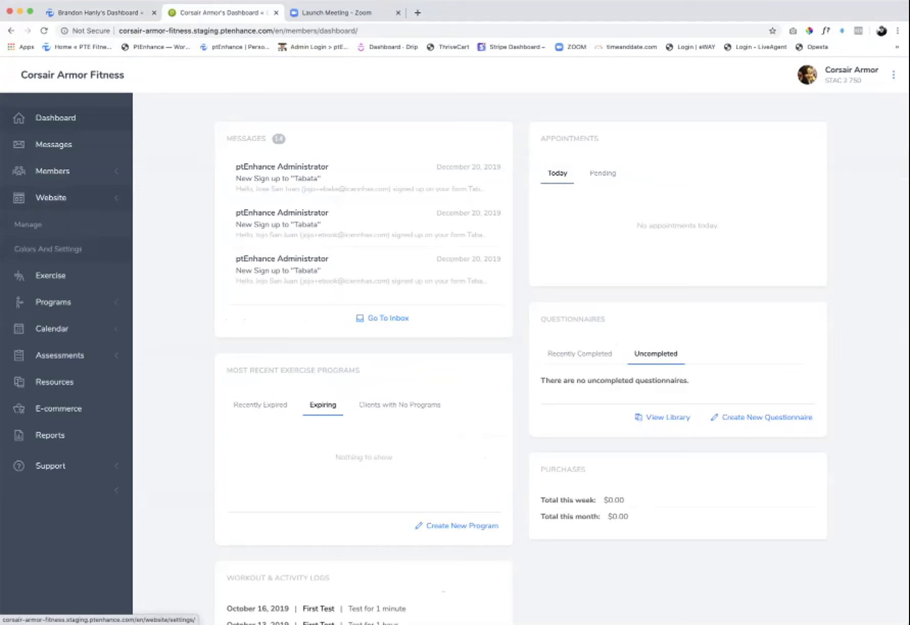
{"action": "left_click", "coordinate": [53, 144]}
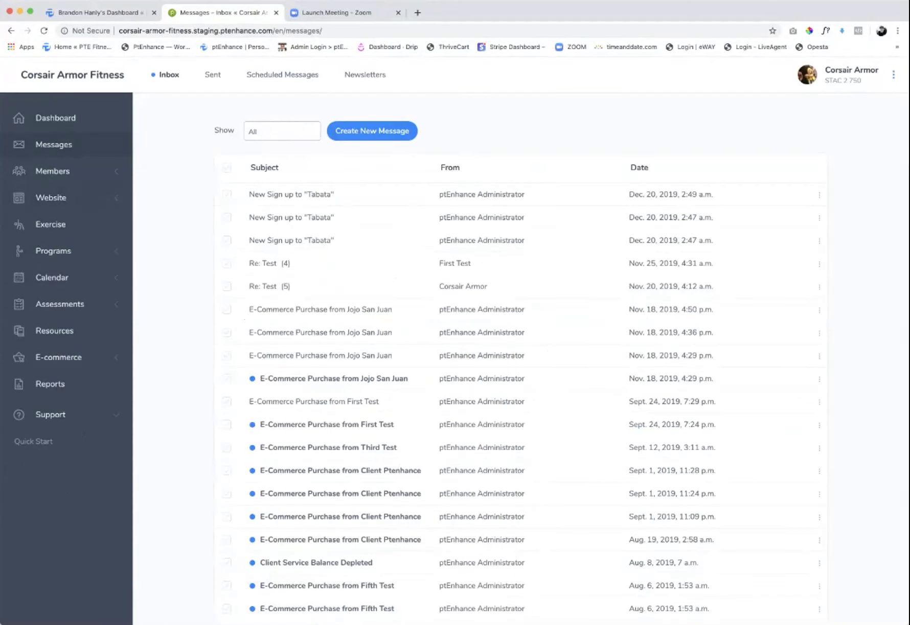
- Compare the redesigned and classic Send A Message forms, then go to E-commerce > Services
{"action": "left_click", "coordinate": [372, 130]}
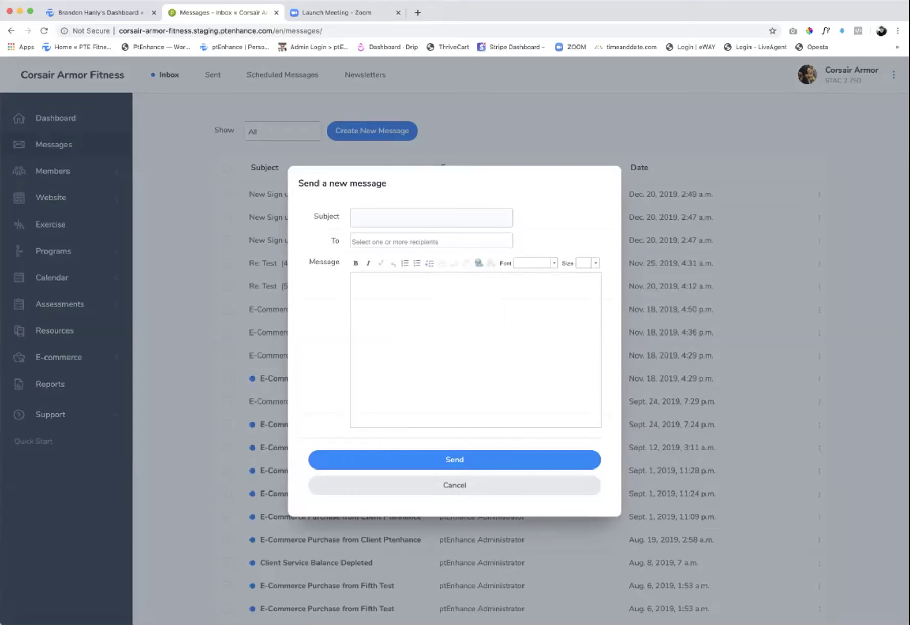
{"action": "key", "text": "super+1"}
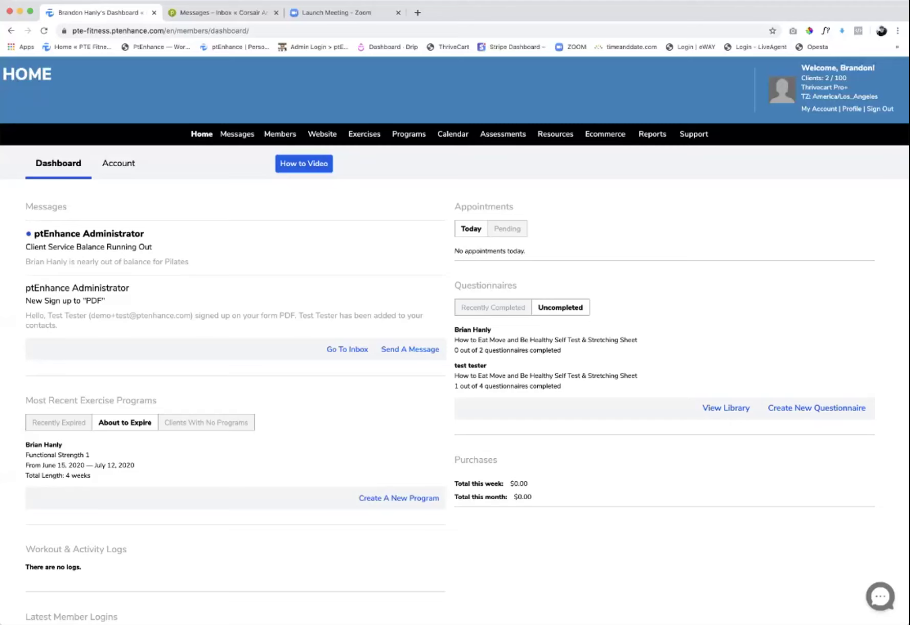
{"action": "mouse_move", "coordinate": [237, 134]}
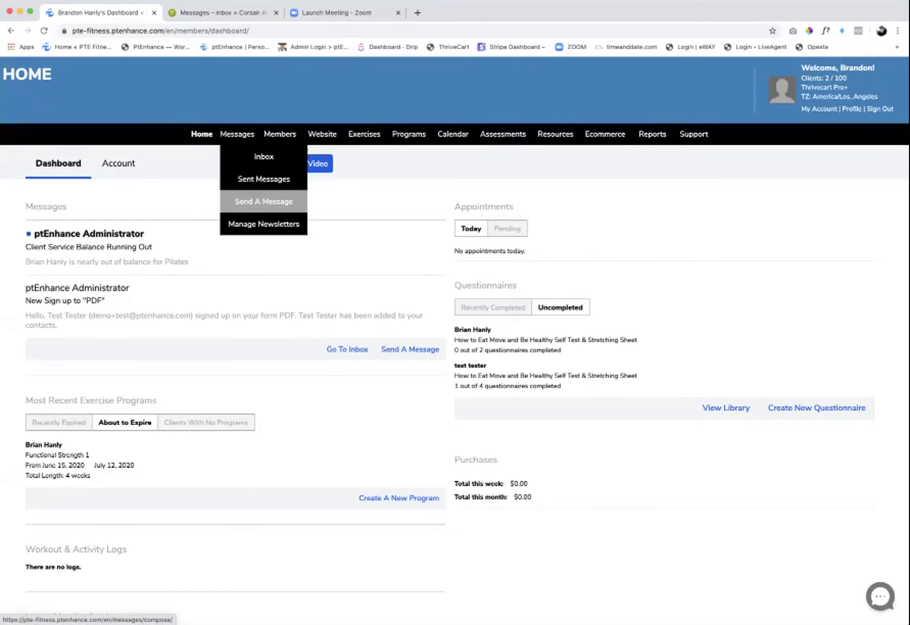
{"action": "left_click", "coordinate": [263, 156]}
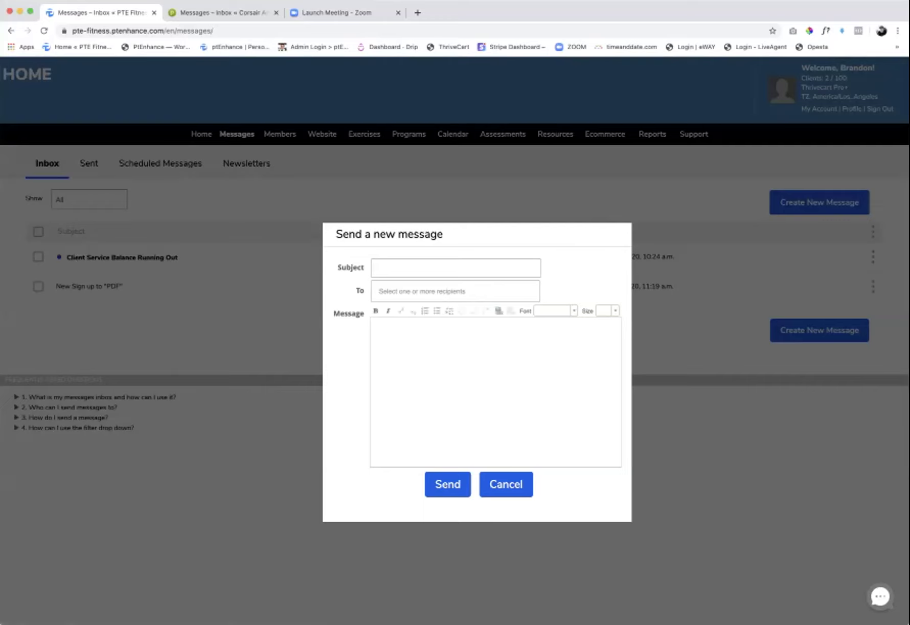
{"action": "left_click", "coordinate": [219, 12]}
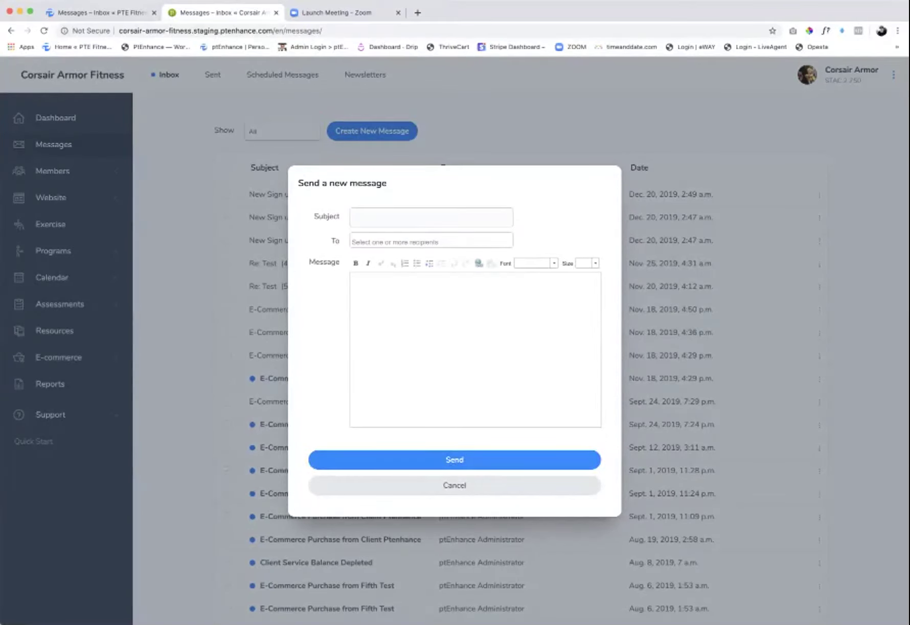
{"action": "key", "text": "Escape"}
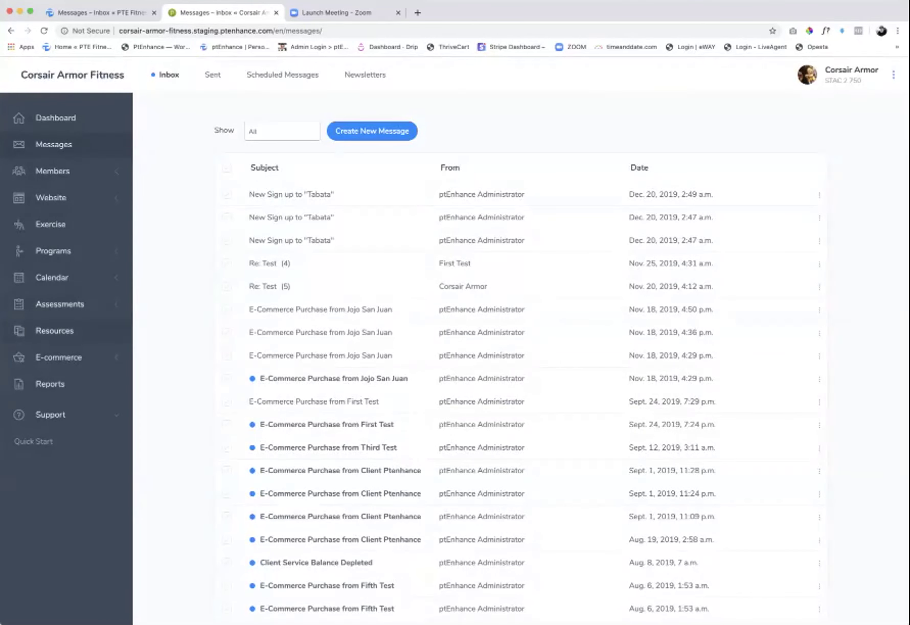
{"action": "left_click", "coordinate": [58, 357]}
{"action": "left_click", "coordinate": [29, 384]}
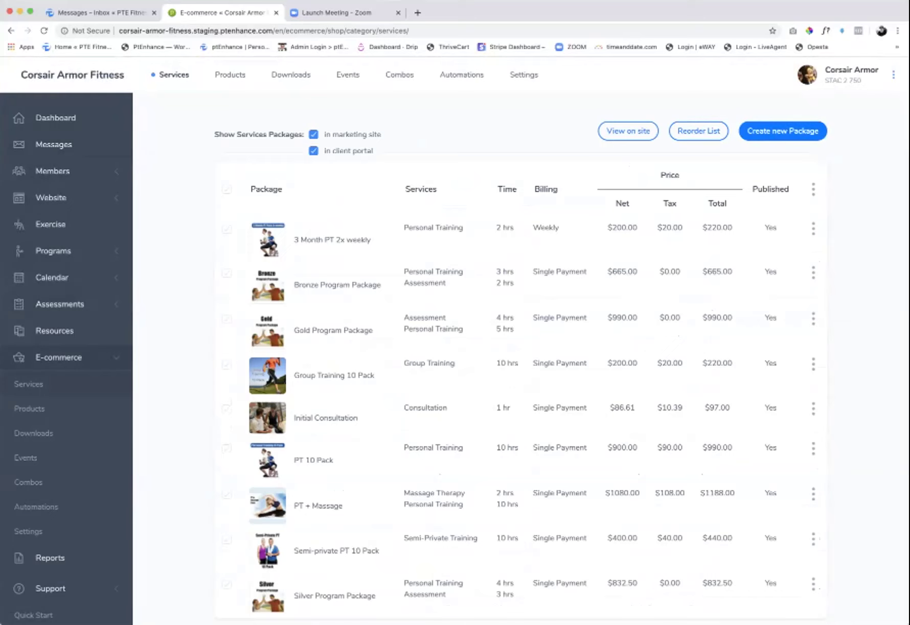
- Inspect the 3 Month PT 2x weekly package without saving, then open Assessments > Questionnaires
{"action": "left_click", "coordinate": [332, 239]}
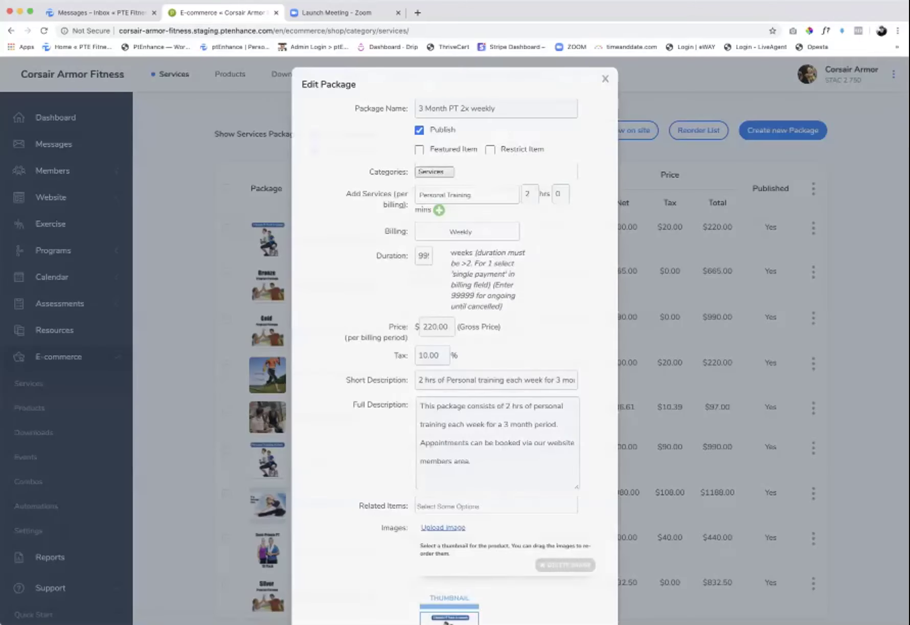
{"action": "scroll", "coordinate": [455, 338], "scroll_direction": "down", "scroll_amount": 1}
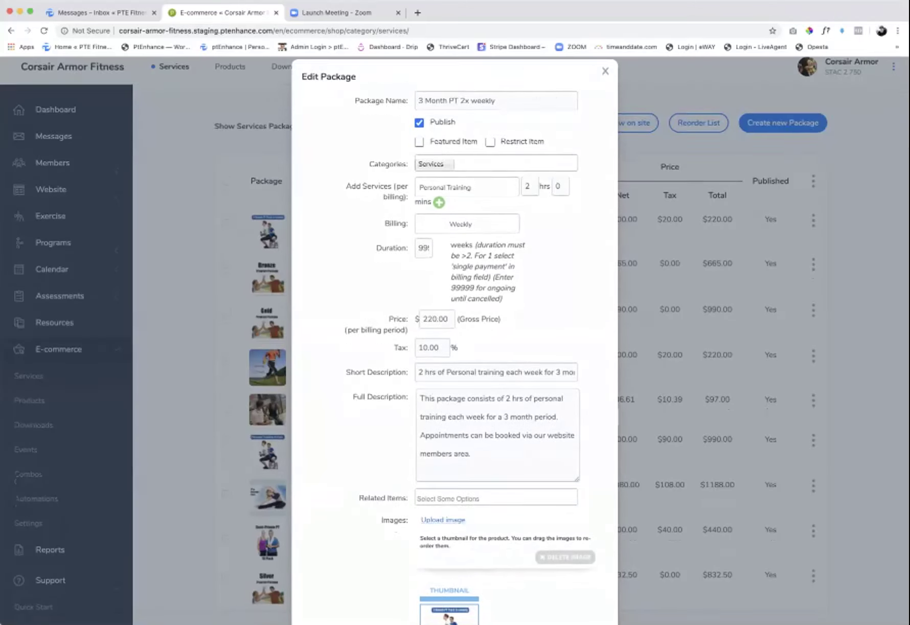
{"action": "scroll", "coordinate": [455, 337], "scroll_direction": "down", "scroll_amount": 3}
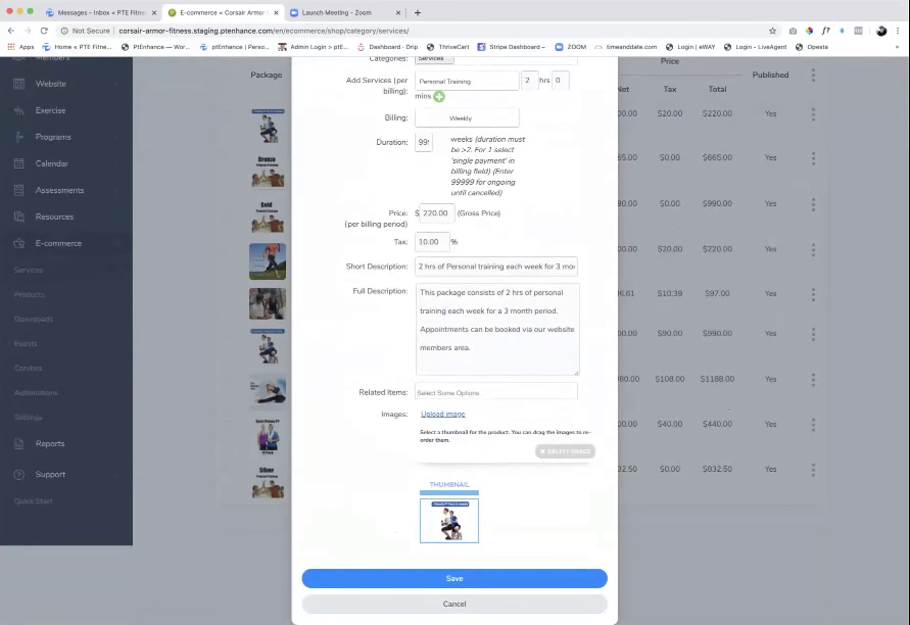
{"action": "scroll", "coordinate": [455, 338], "scroll_direction": "up", "scroll_amount": 4}
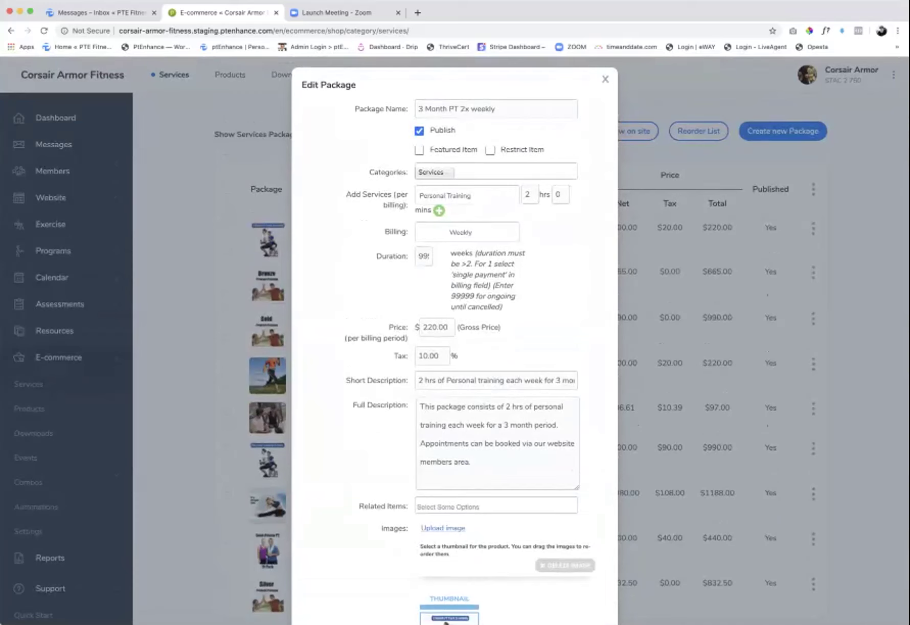
{"action": "key", "text": "Escape"}
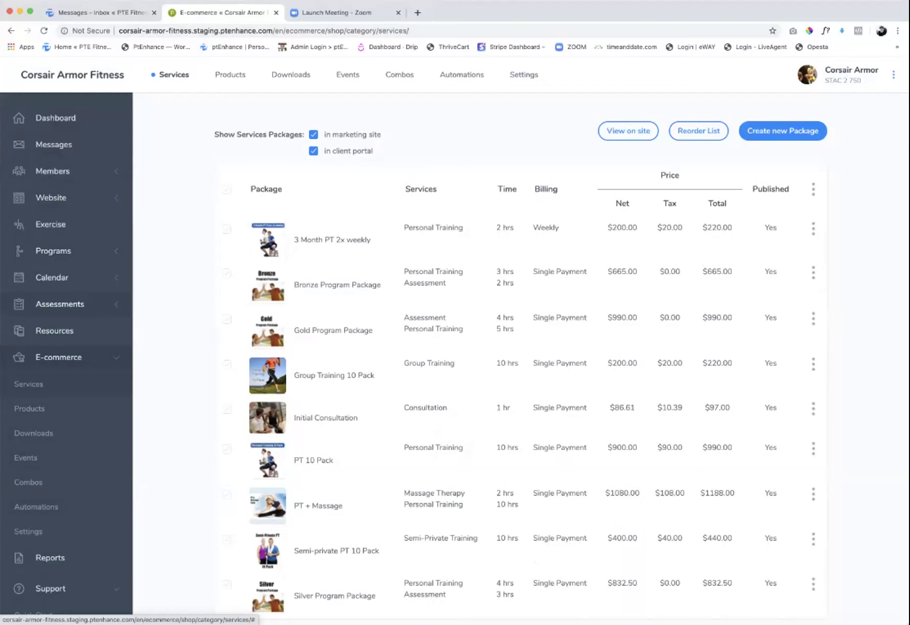
{"action": "left_click", "coordinate": [60, 304]}
{"action": "left_click", "coordinate": [39, 330]}
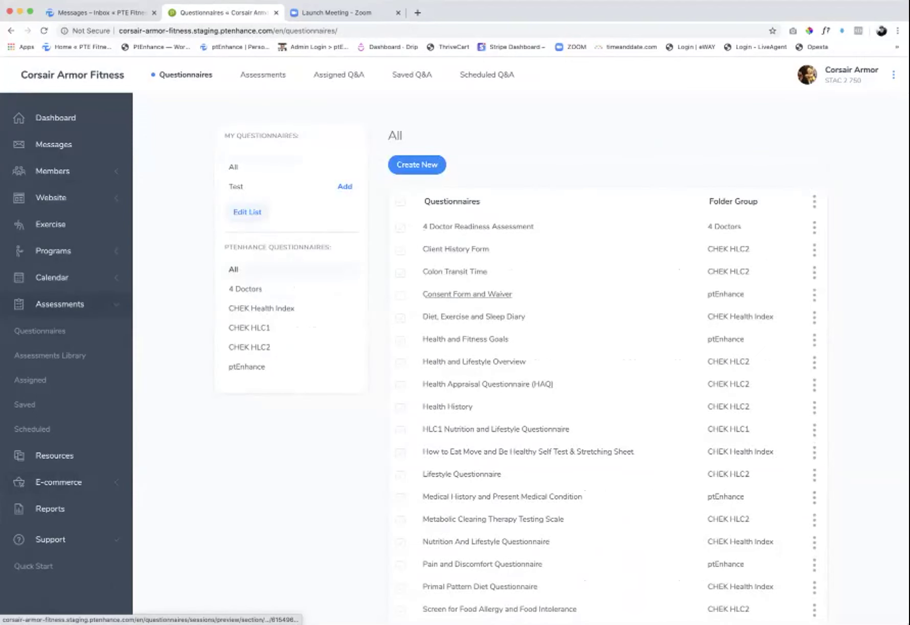
{"action": "left_click", "coordinate": [467, 294]}
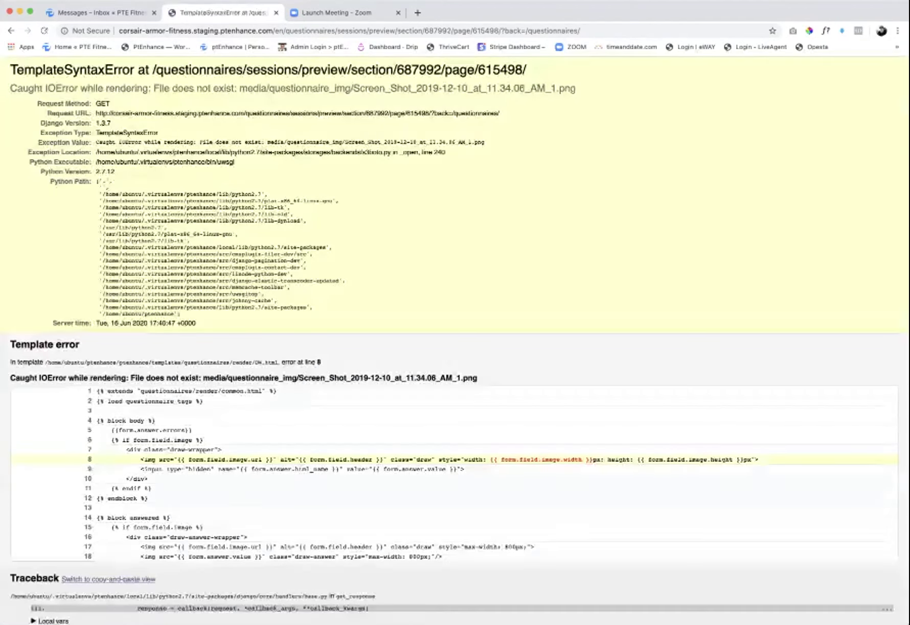
{"action": "key", "text": "super+r"}
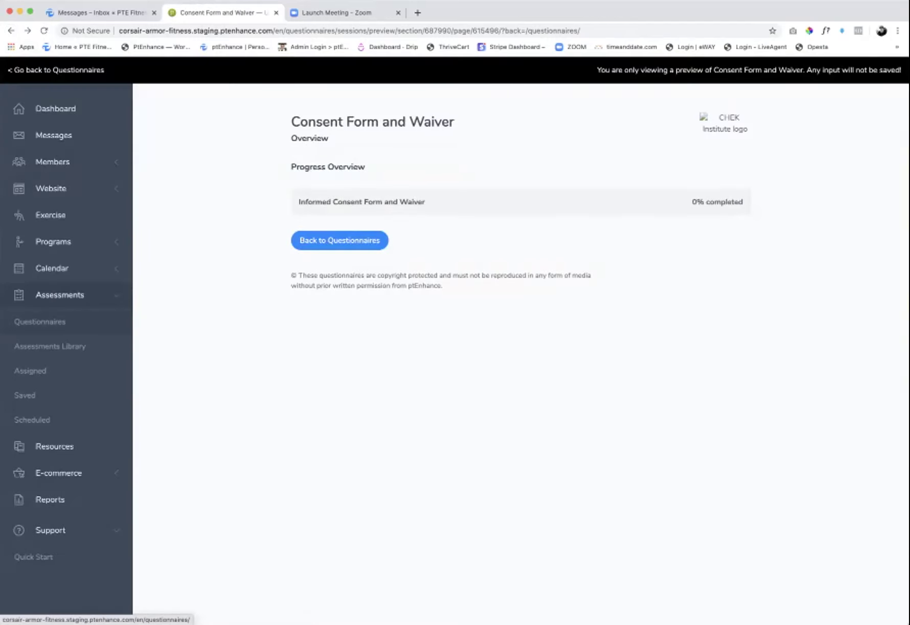
{"action": "key", "text": "super+r"}
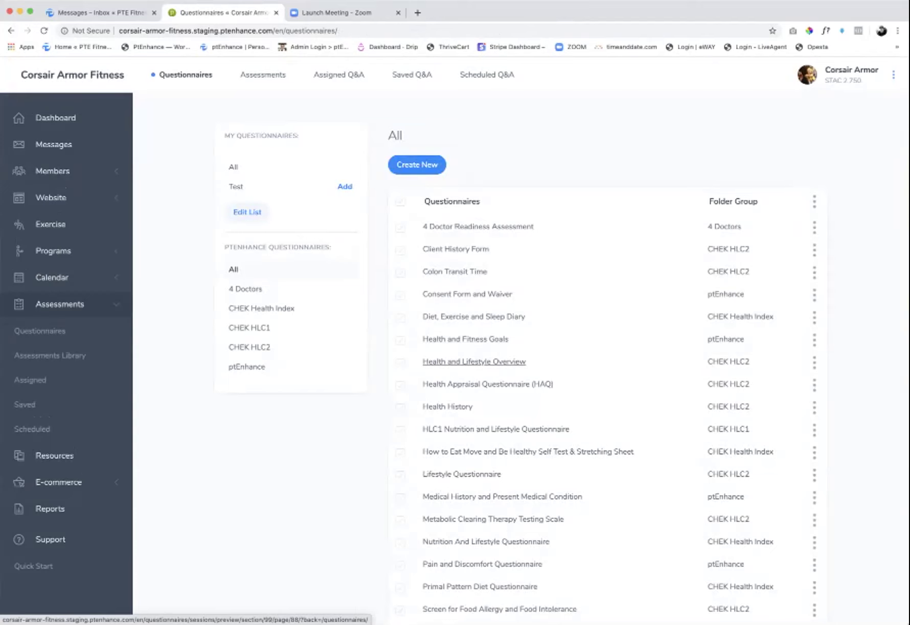
{"action": "left_click", "coordinate": [474, 361]}
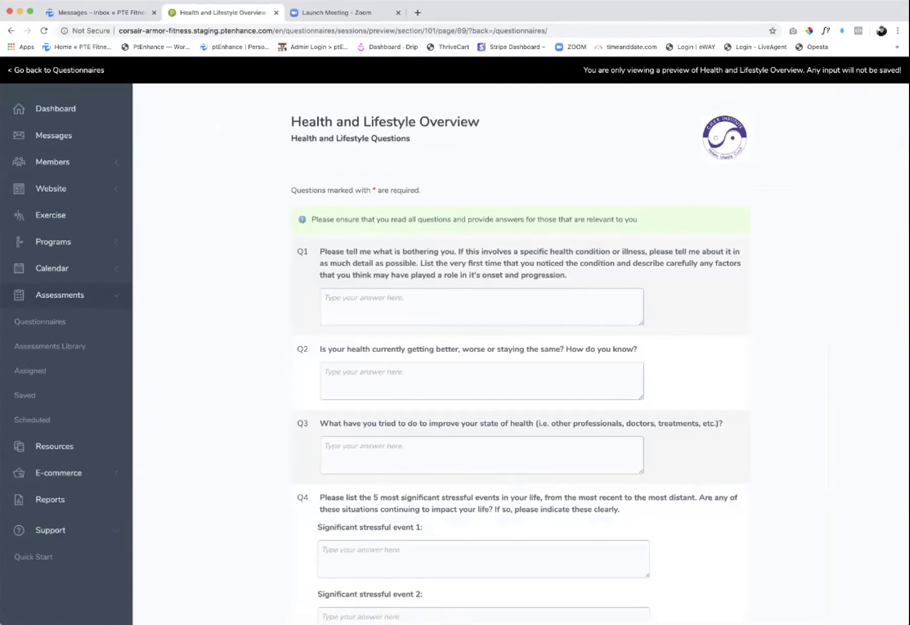
- Scroll through the Health and Lifestyle Overview questions, then open the Resources video library
{"action": "scroll", "coordinate": [521, 340], "scroll_direction": "down", "scroll_amount": 2}
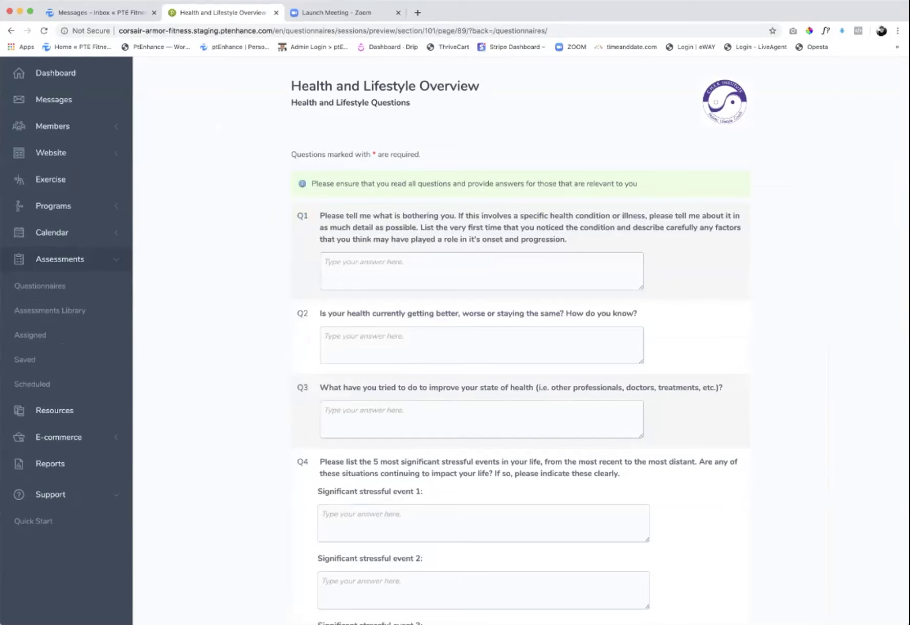
{"action": "scroll", "coordinate": [521, 340], "scroll_direction": "down", "scroll_amount": 5}
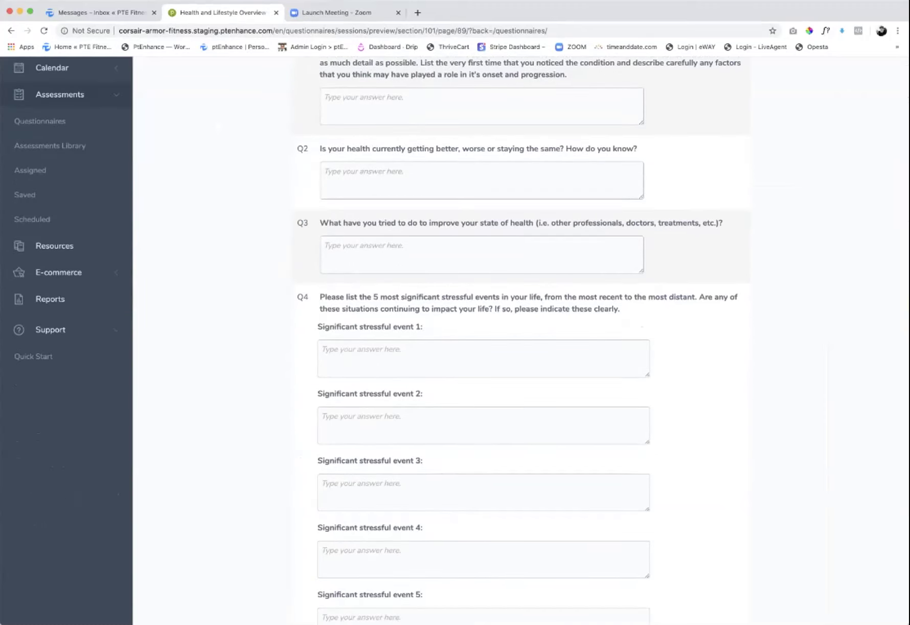
{"action": "scroll", "coordinate": [521, 340], "scroll_direction": "down", "scroll_amount": 8}
{"action": "scroll", "coordinate": [521, 340], "scroll_direction": "down", "scroll_amount": 5}
{"action": "scroll", "coordinate": [521, 340], "scroll_direction": "up", "scroll_amount": 15}
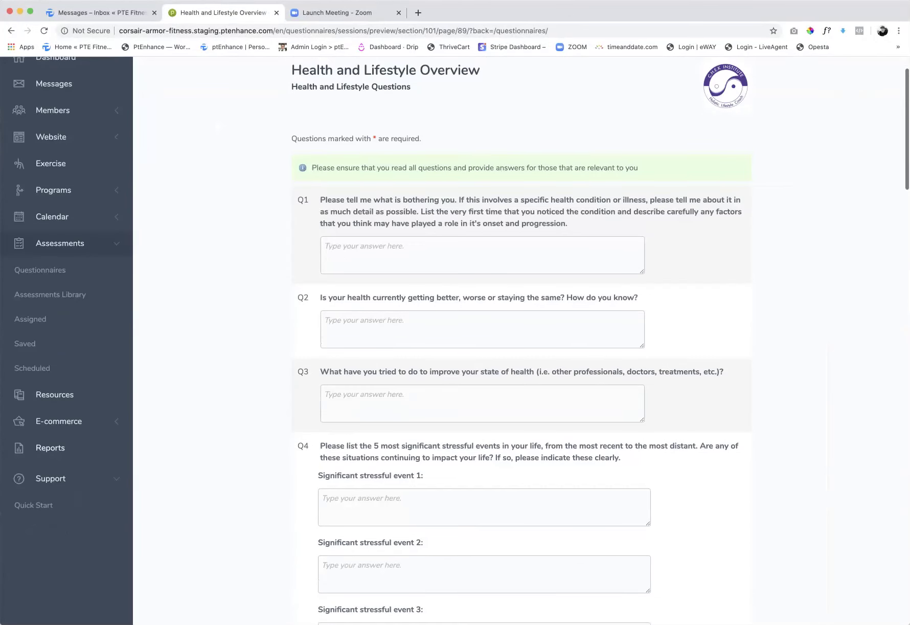
{"action": "left_click", "coordinate": [53, 428]}
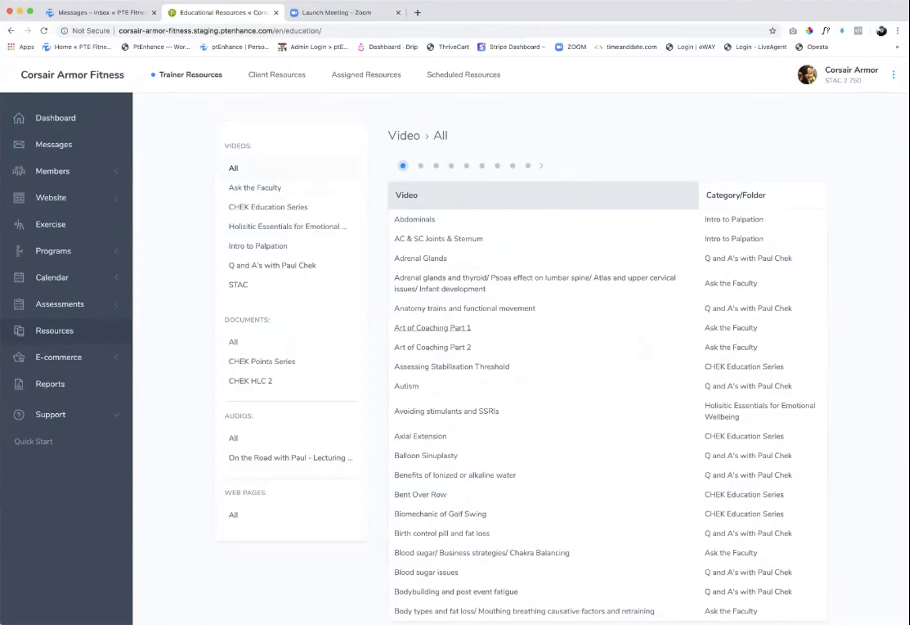
- Preview and close the 'Anatomy trains and functional movement' video, then expand Members
{"action": "left_click", "coordinate": [465, 308]}
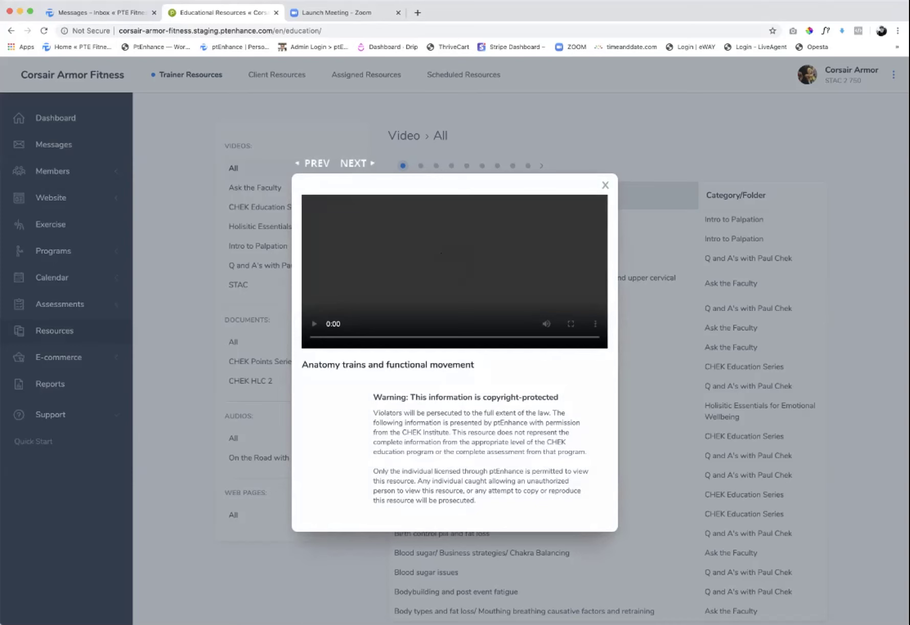
{"action": "left_click", "coordinate": [605, 184]}
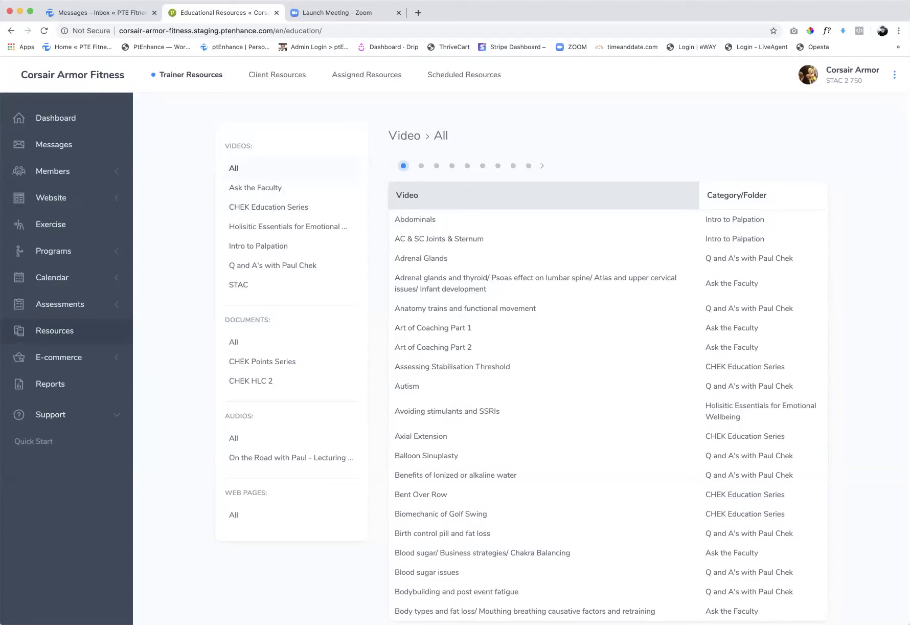
{"action": "left_click", "coordinate": [53, 171]}
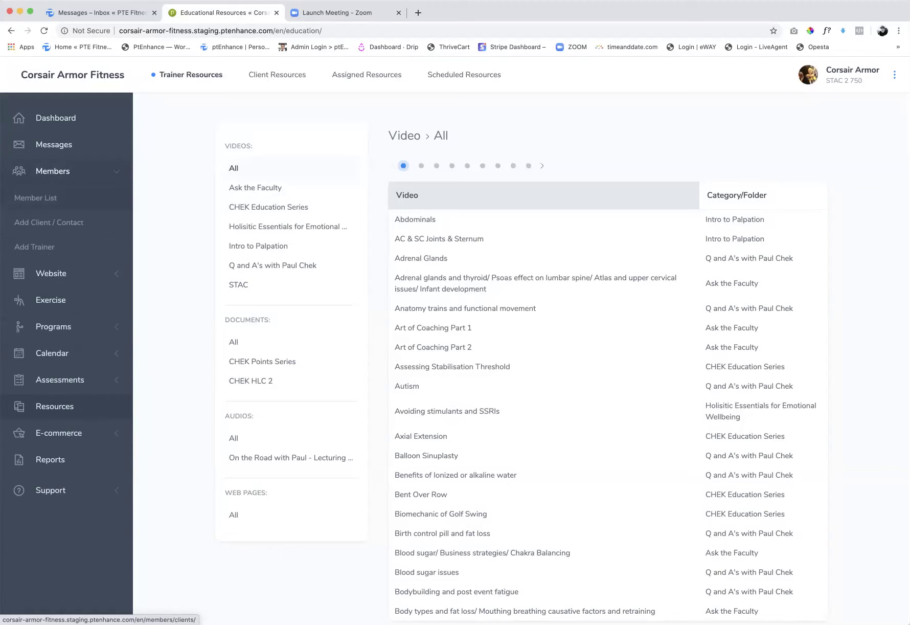
- Browse the redesigned Active Clients list and the first client's account actions, then go to classic Messages
{"action": "left_click", "coordinate": [35, 198]}
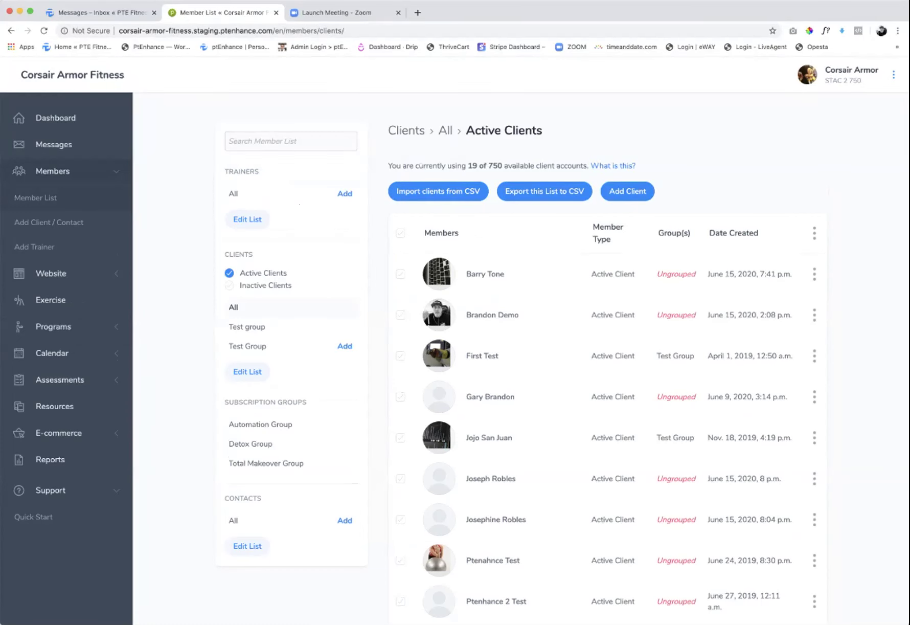
{"action": "scroll", "coordinate": [455, 340], "scroll_direction": "down", "scroll_amount": 1}
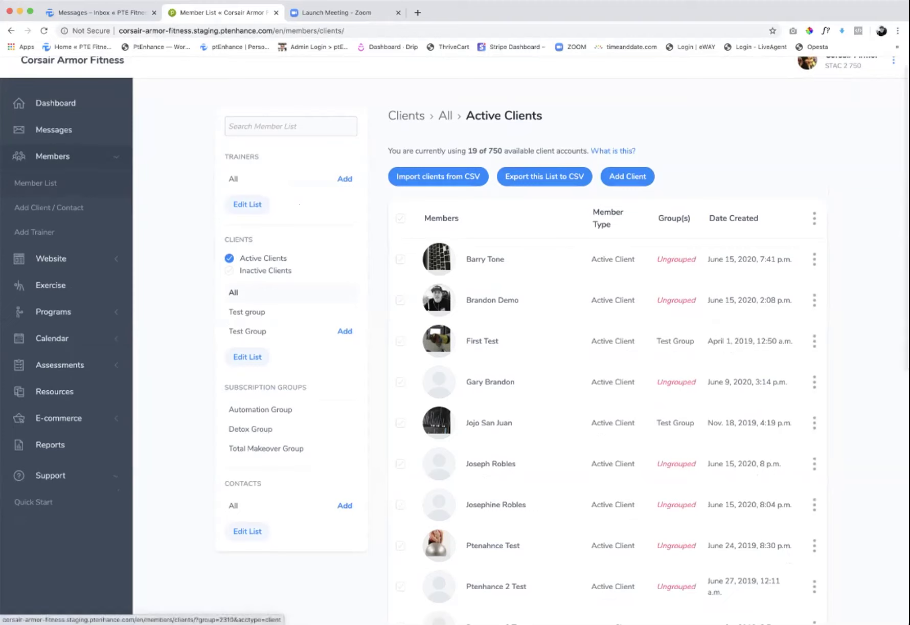
{"action": "left_click", "coordinate": [814, 259]}
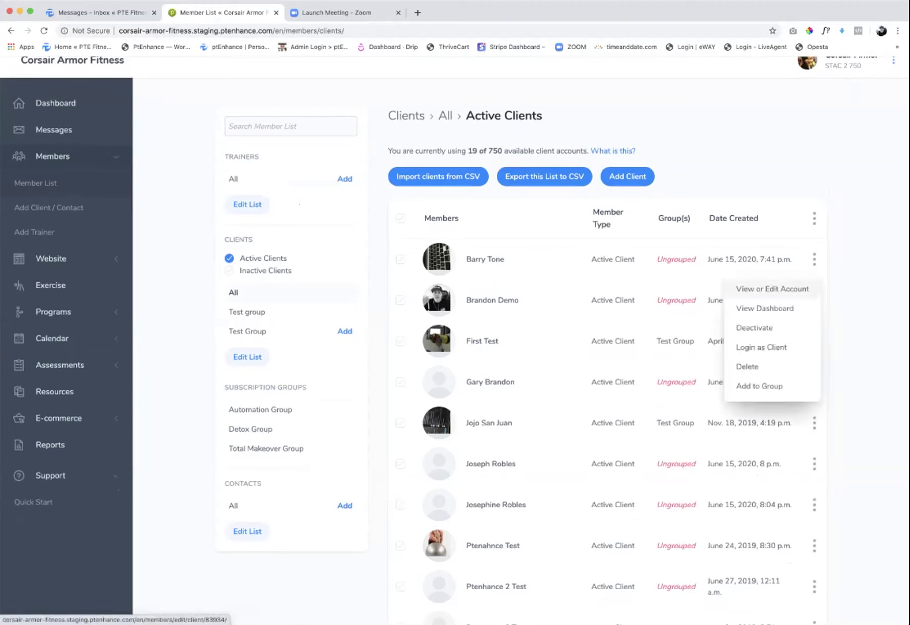
{"action": "key", "text": "Escape"}
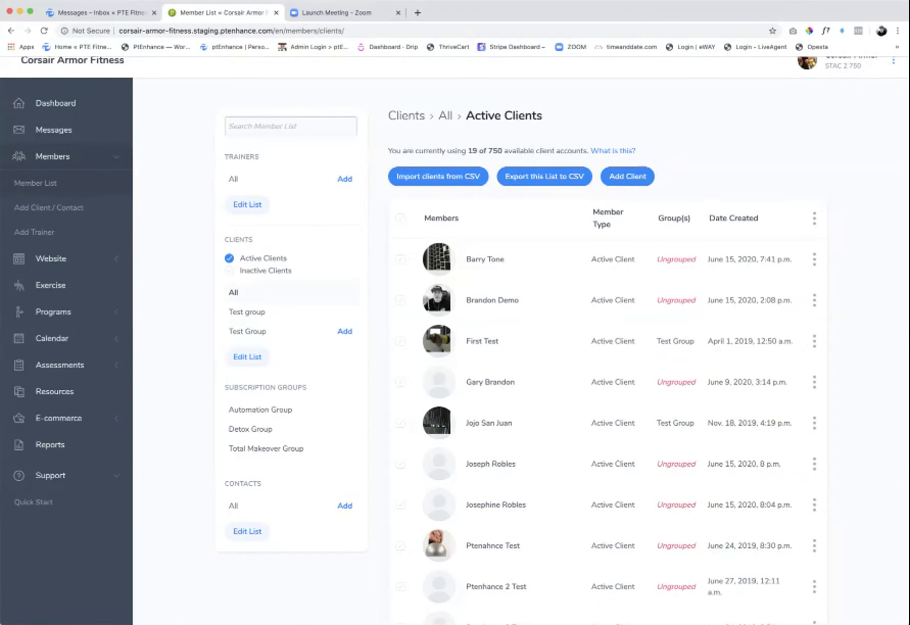
{"action": "scroll", "coordinate": [520, 343], "scroll_direction": "up", "scroll_amount": 1}
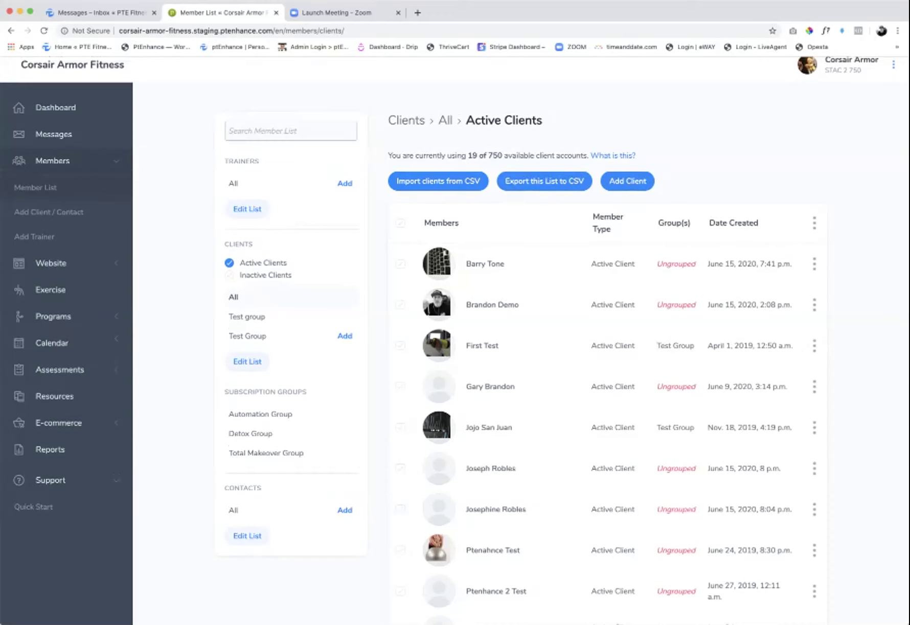
{"action": "scroll", "coordinate": [521, 343], "scroll_direction": "up", "scroll_amount": 2}
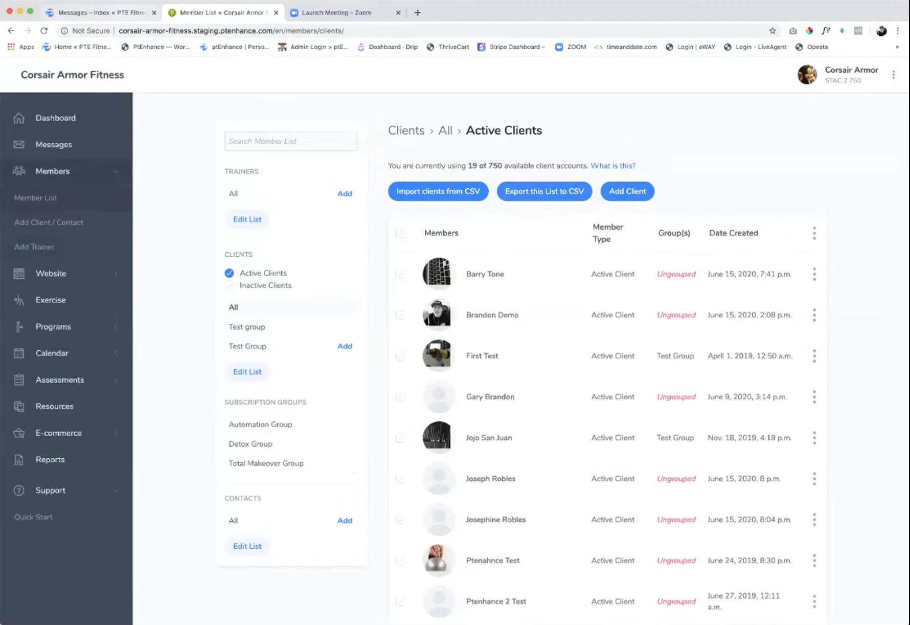
{"action": "left_click", "coordinate": [102, 12]}
- Cancel the new message, view the classic Active Clients list, then return to the Corsair Armor list
{"action": "left_click", "coordinate": [505, 484]}
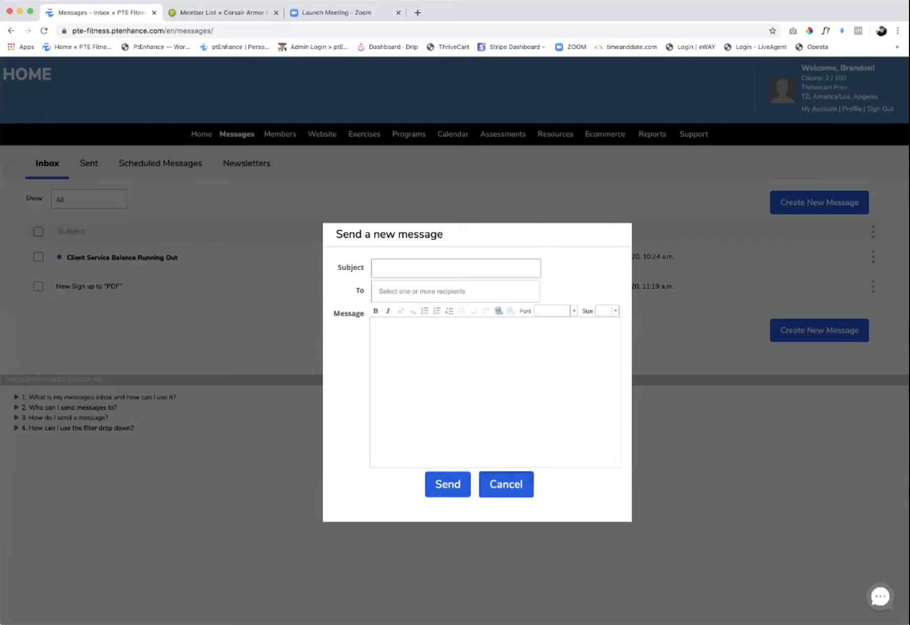
{"action": "mouse_move", "coordinate": [280, 134]}
{"action": "left_click", "coordinate": [308, 156]}
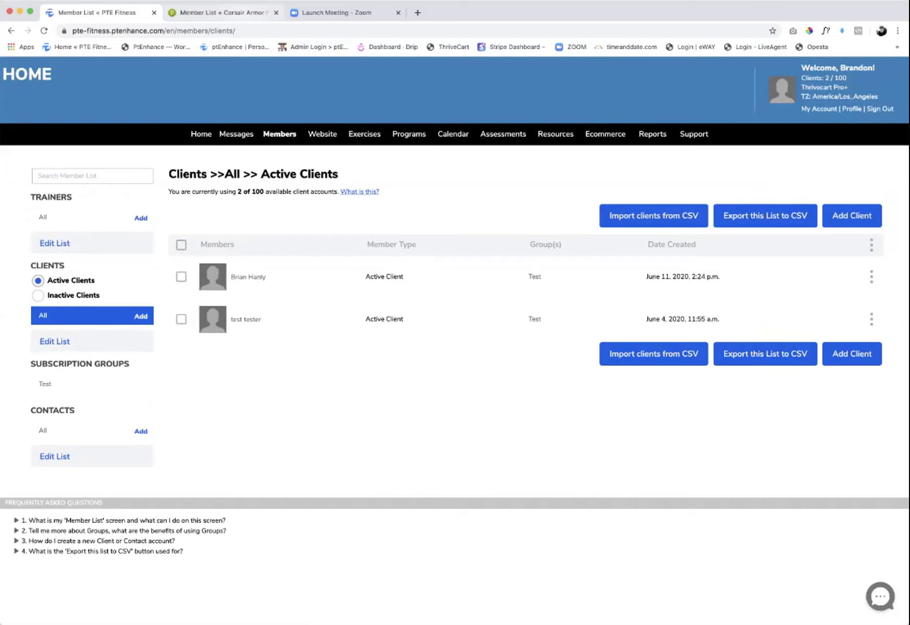
{"action": "key", "text": "super+2"}
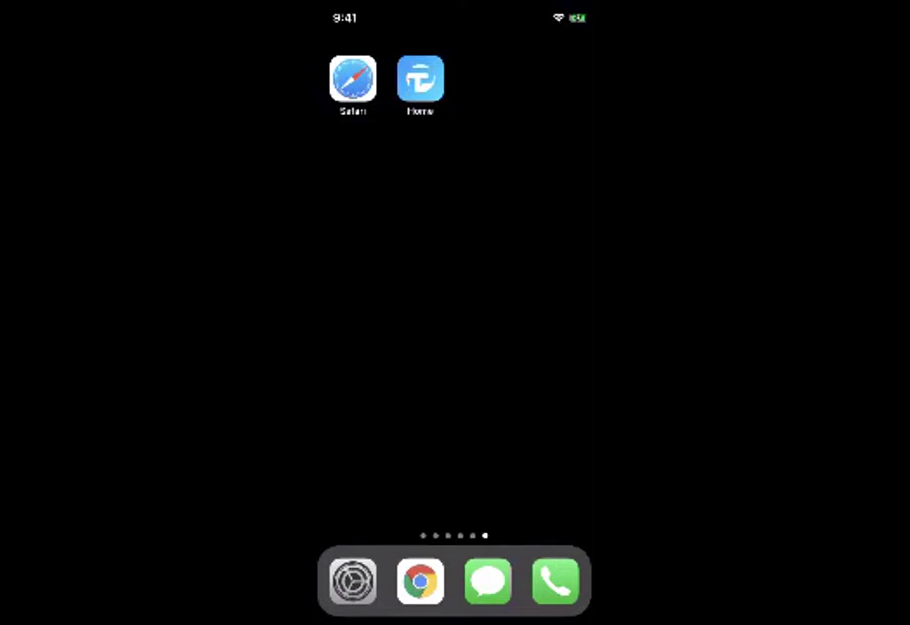
{"action": "scroll", "coordinate": [455, 307], "scroll_direction": "left", "scroll_amount": 3}
{"action": "scroll", "coordinate": [455, 307], "scroll_direction": "right", "scroll_amount": 3}
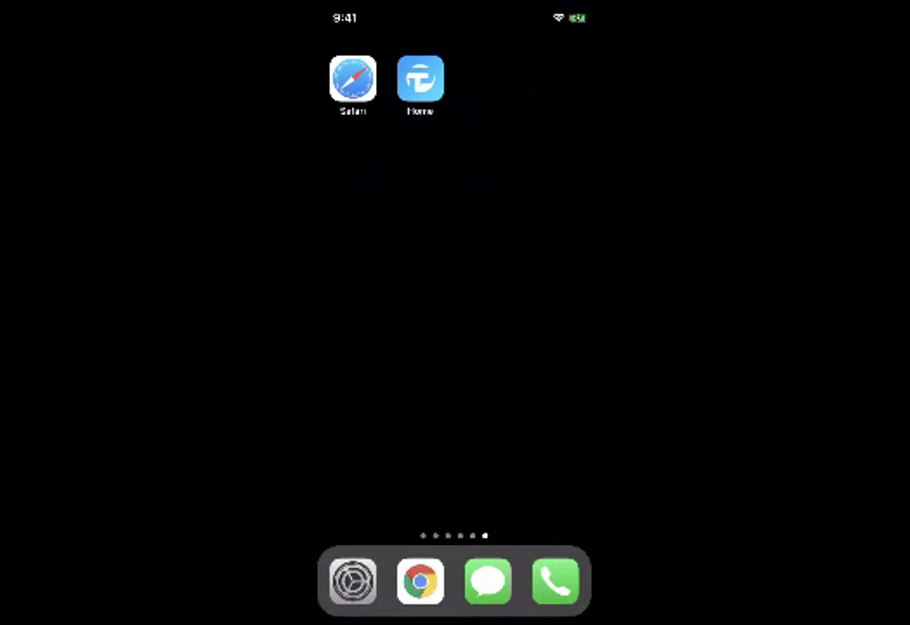